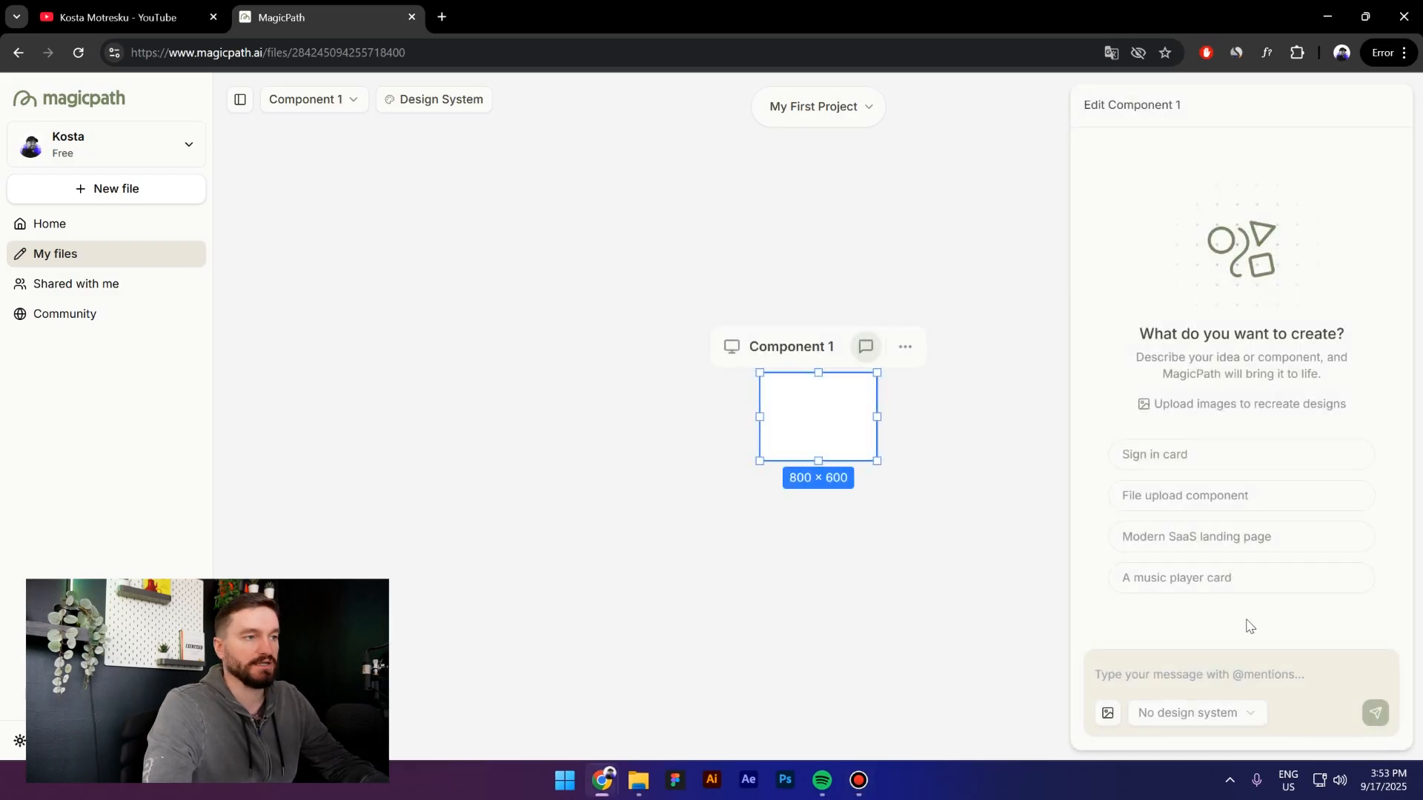
# Move the empty Component 1 frame left and apply the Claude design system to its prompt
pyautogui.moveTo(816, 347); pyautogui.dragTo(590, 350)
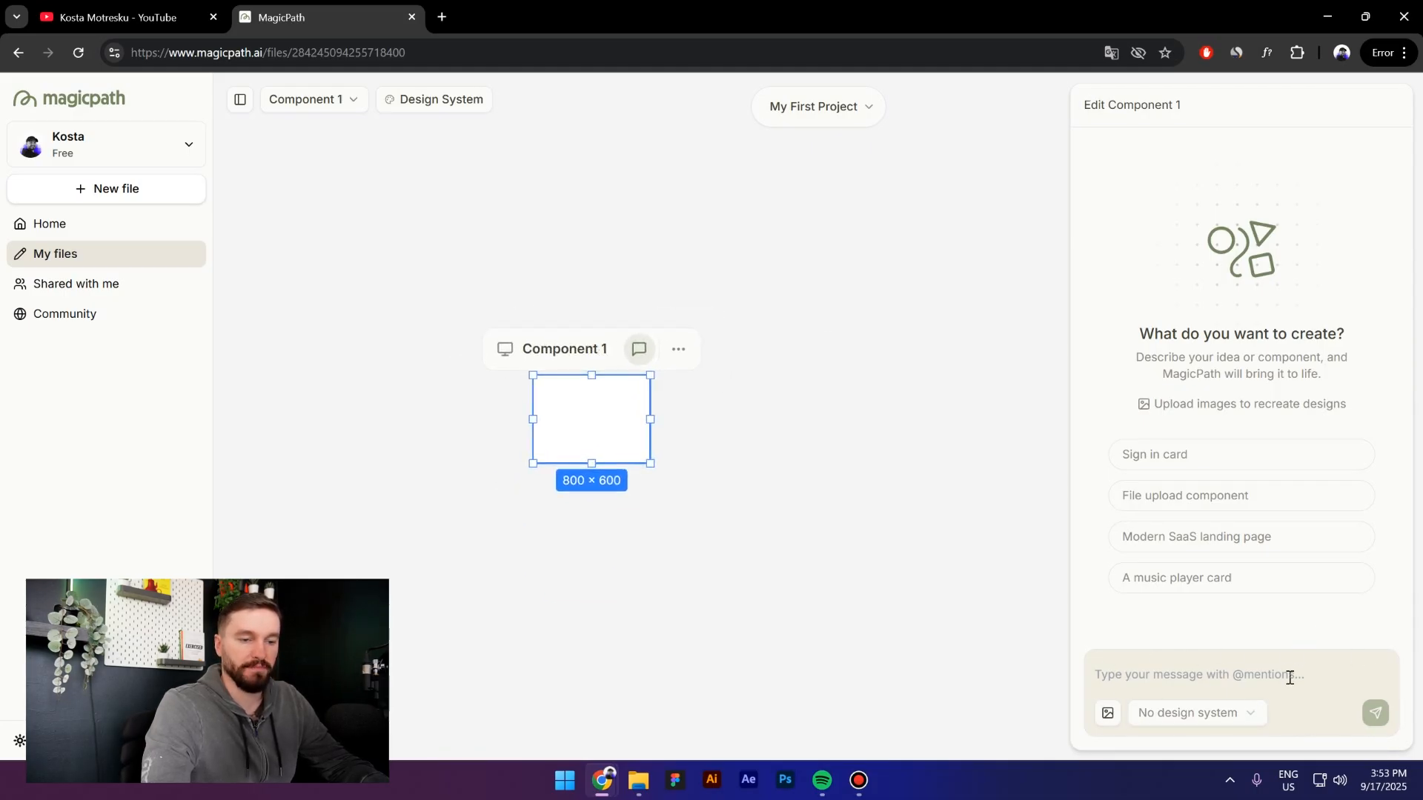
pyautogui.click(1247, 716)
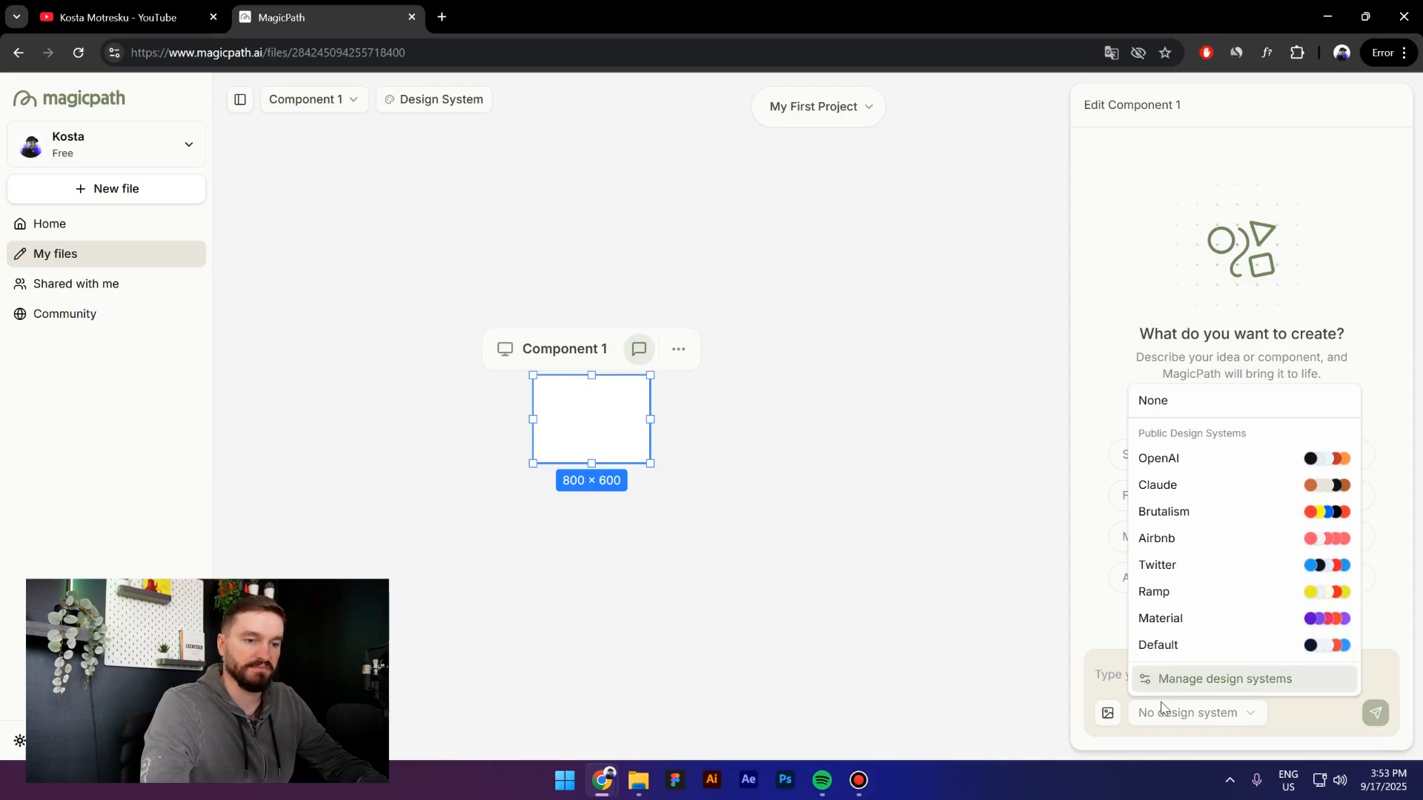
pyautogui.click(1216, 691)
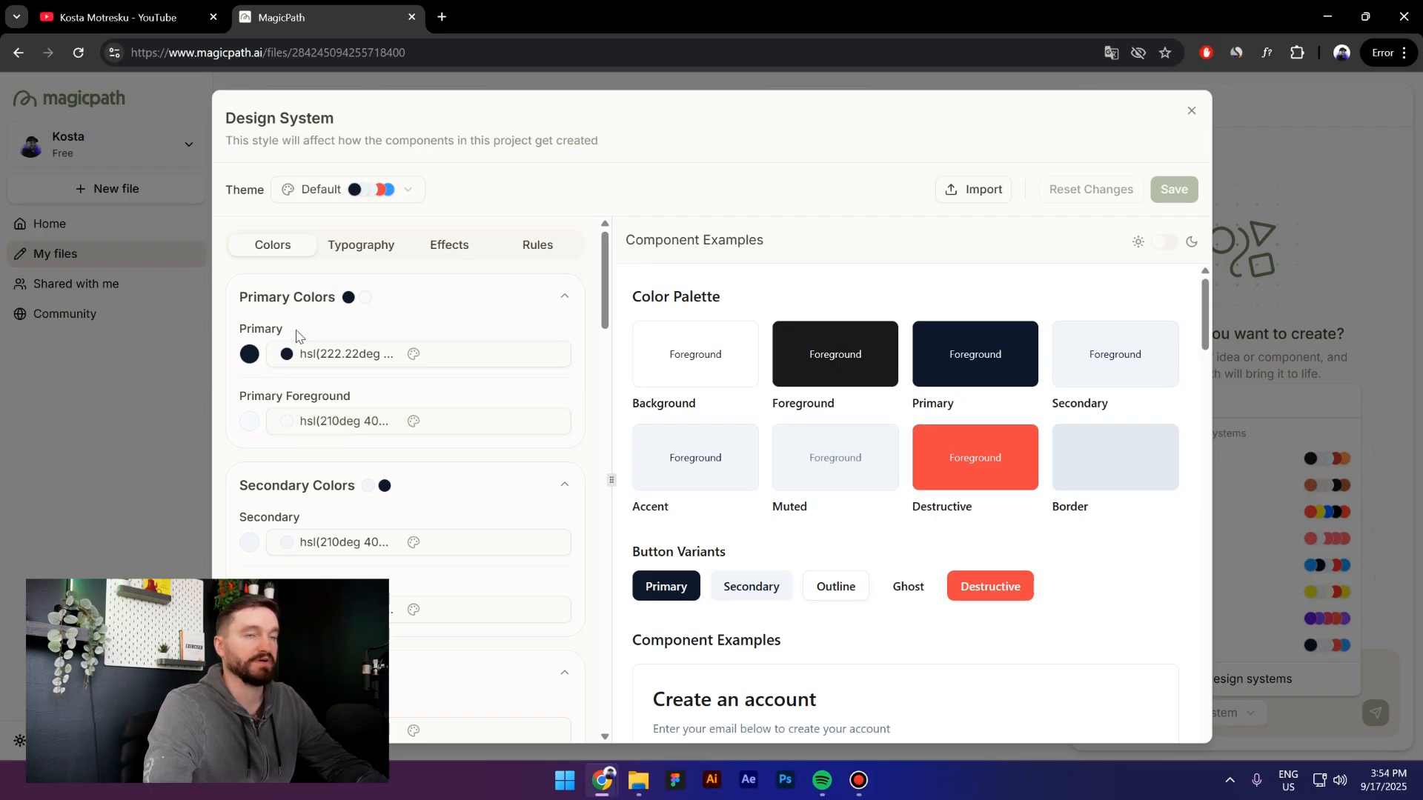
pyautogui.click(1191, 111)
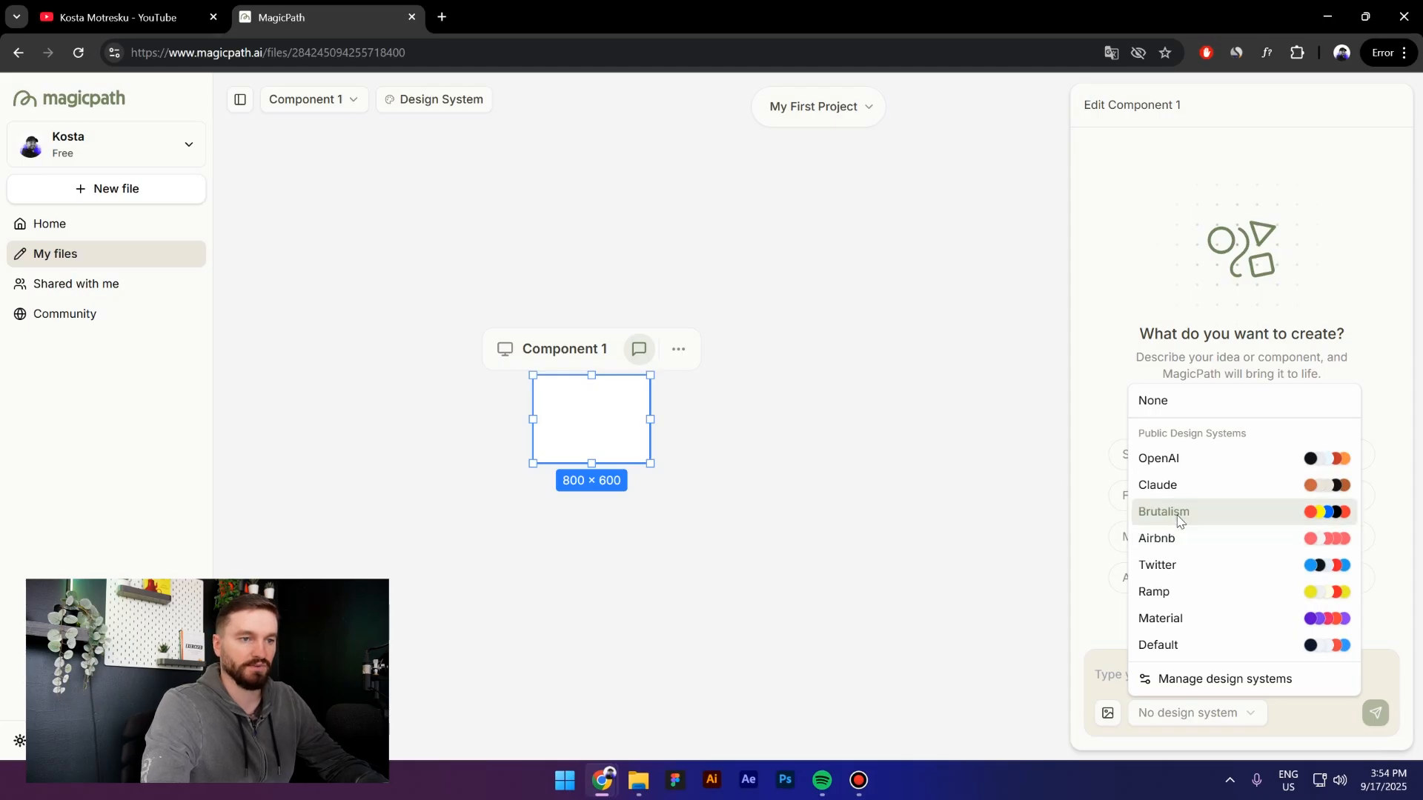
pyautogui.click(1174, 487)
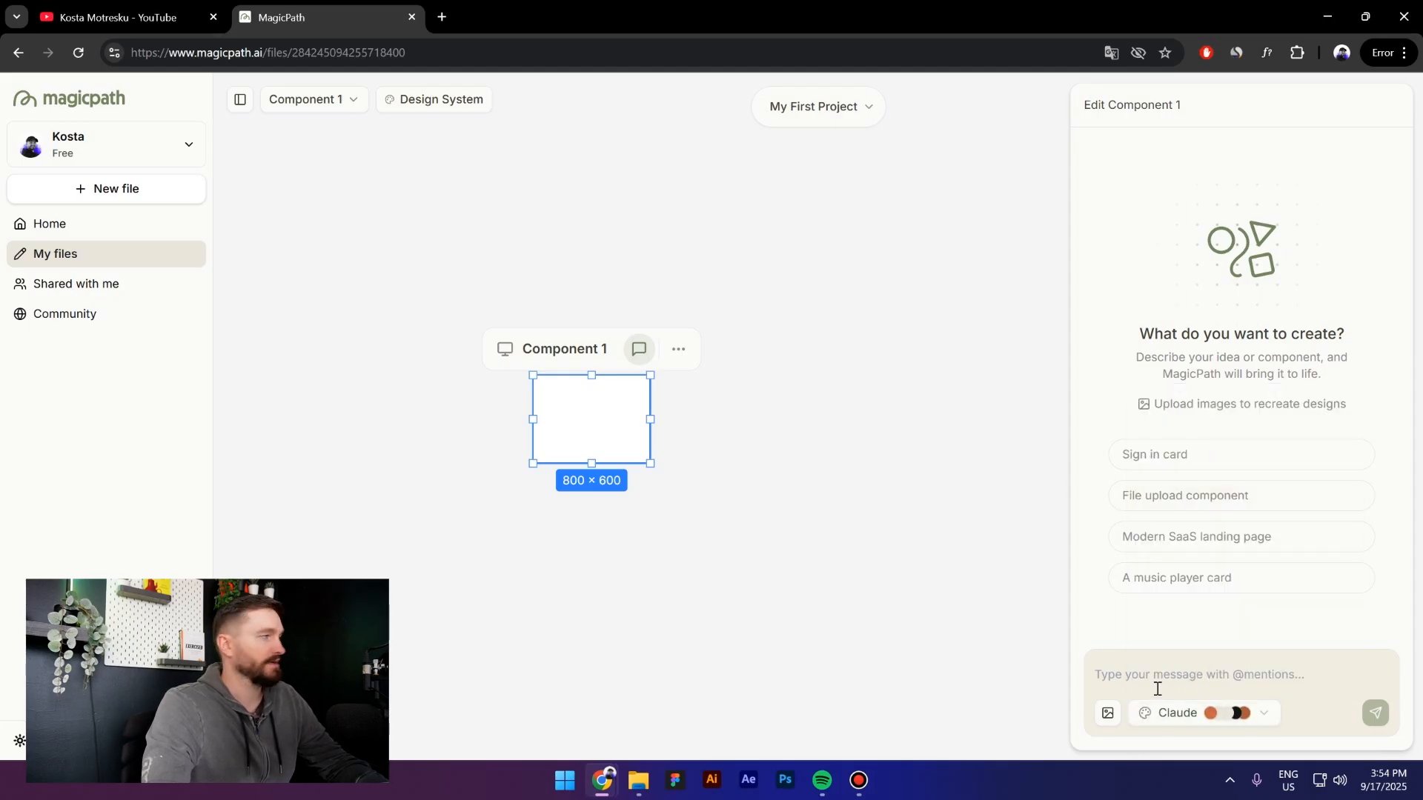
# Bring ChatGPT over the canvas and select the full Prompt 1 Analytics Pro onboarding text
pyautogui.moveTo(0, 190); pyautogui.dragTo(638, 104)
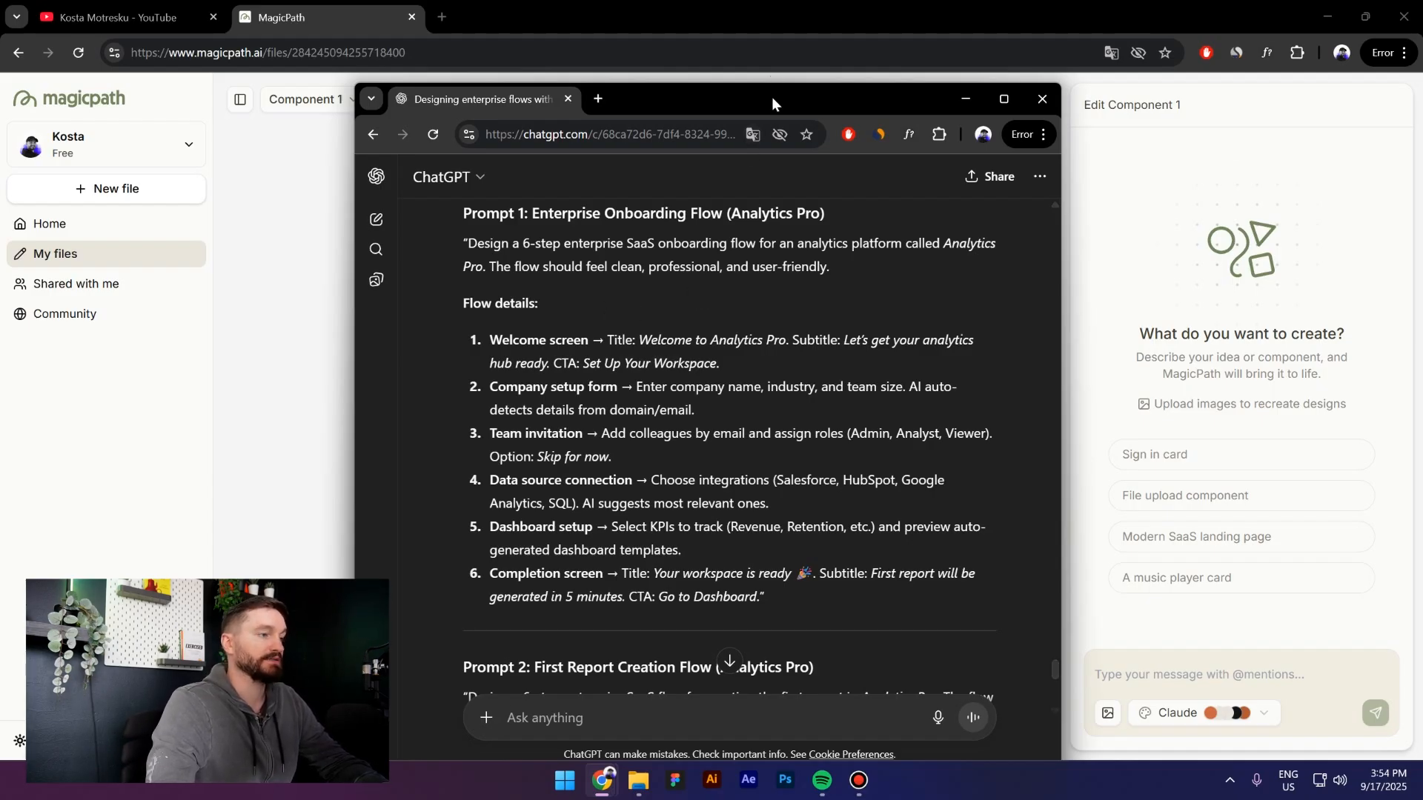
pyautogui.moveTo(772, 98); pyautogui.dragTo(786, 75)
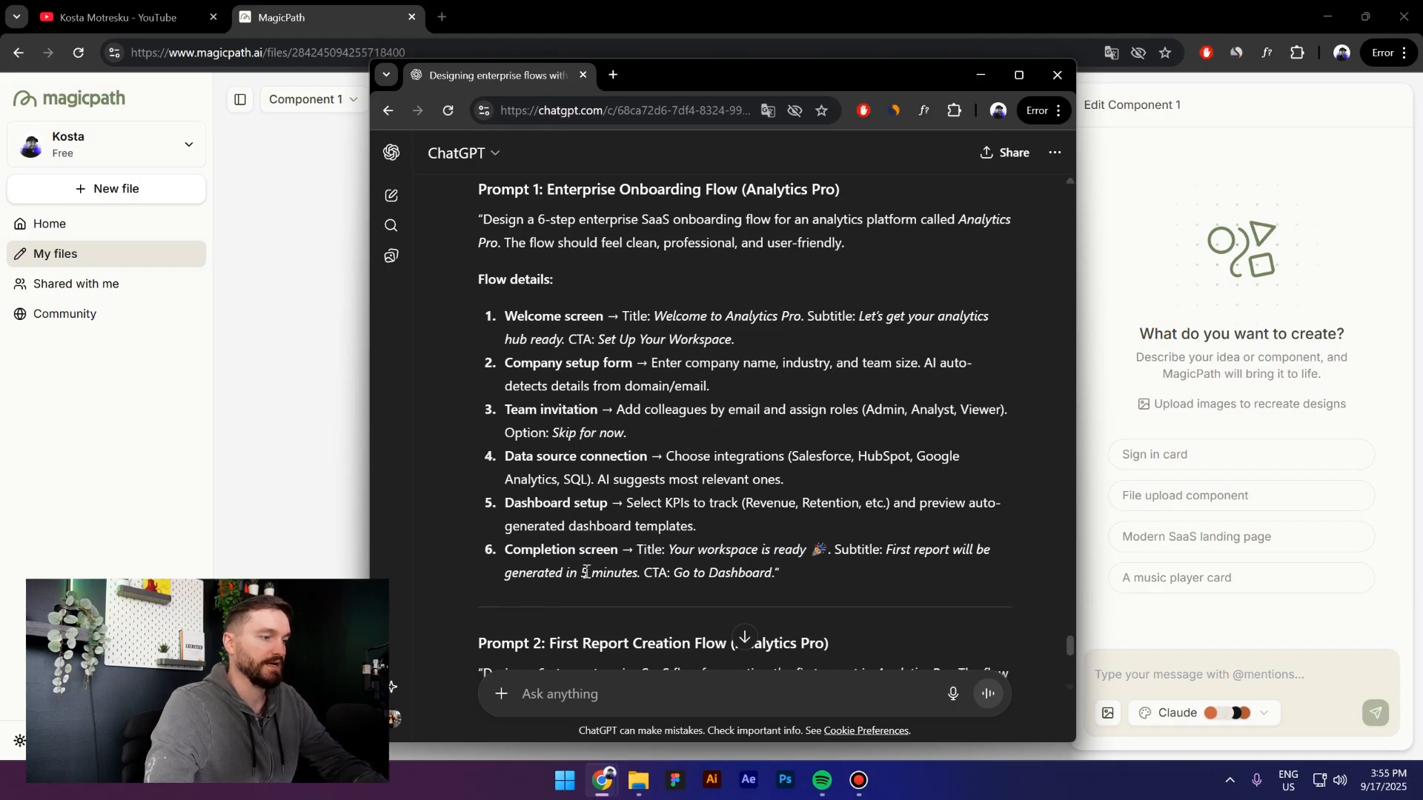
pyautogui.moveTo(483, 220); pyautogui.dragTo(831, 575)
# Paste the onboarding prompt into MagicPath, generate the six-step flow, and preview it in a new tab
pyautogui.click(981, 75)
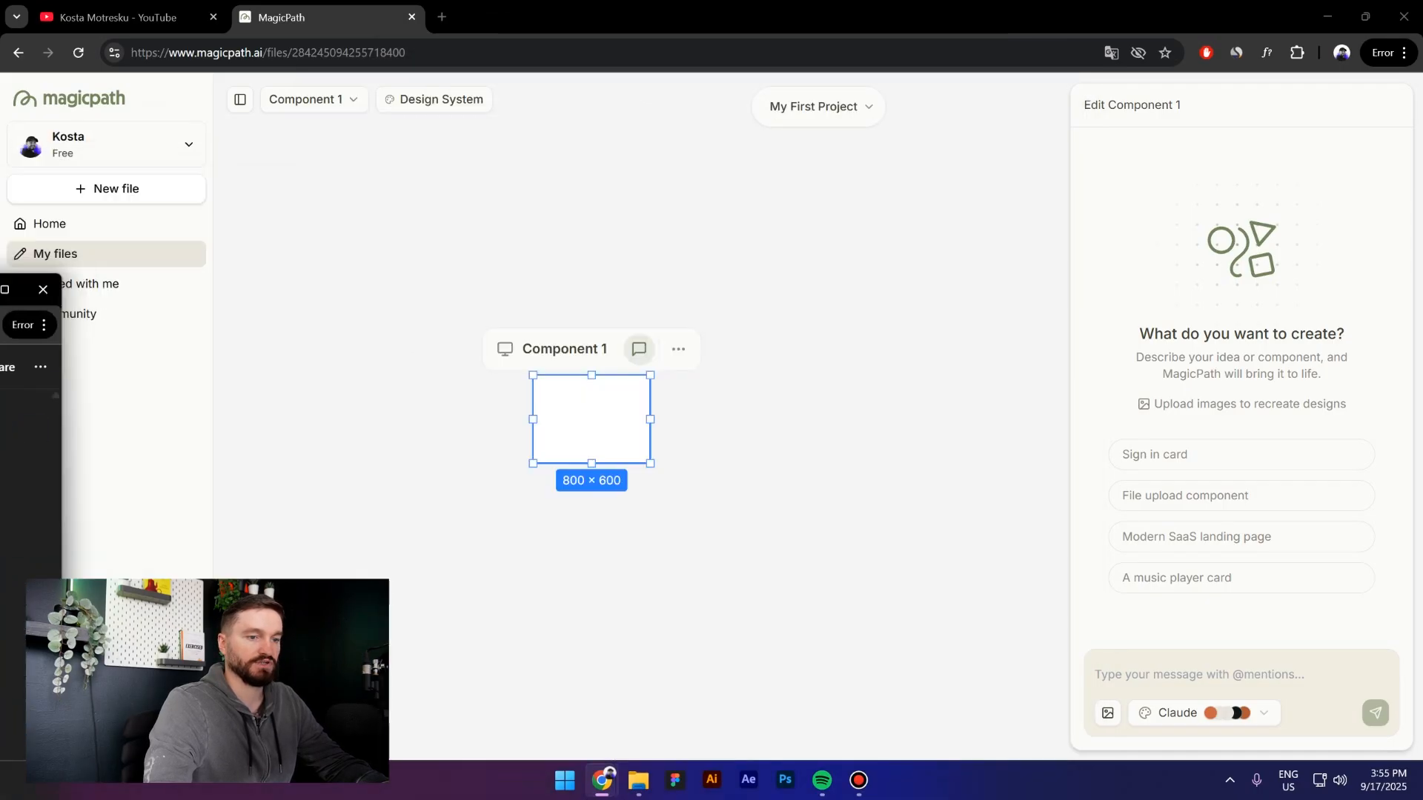
pyautogui.click(1151, 676)
pyautogui.hotkey('ctrl', 'v')
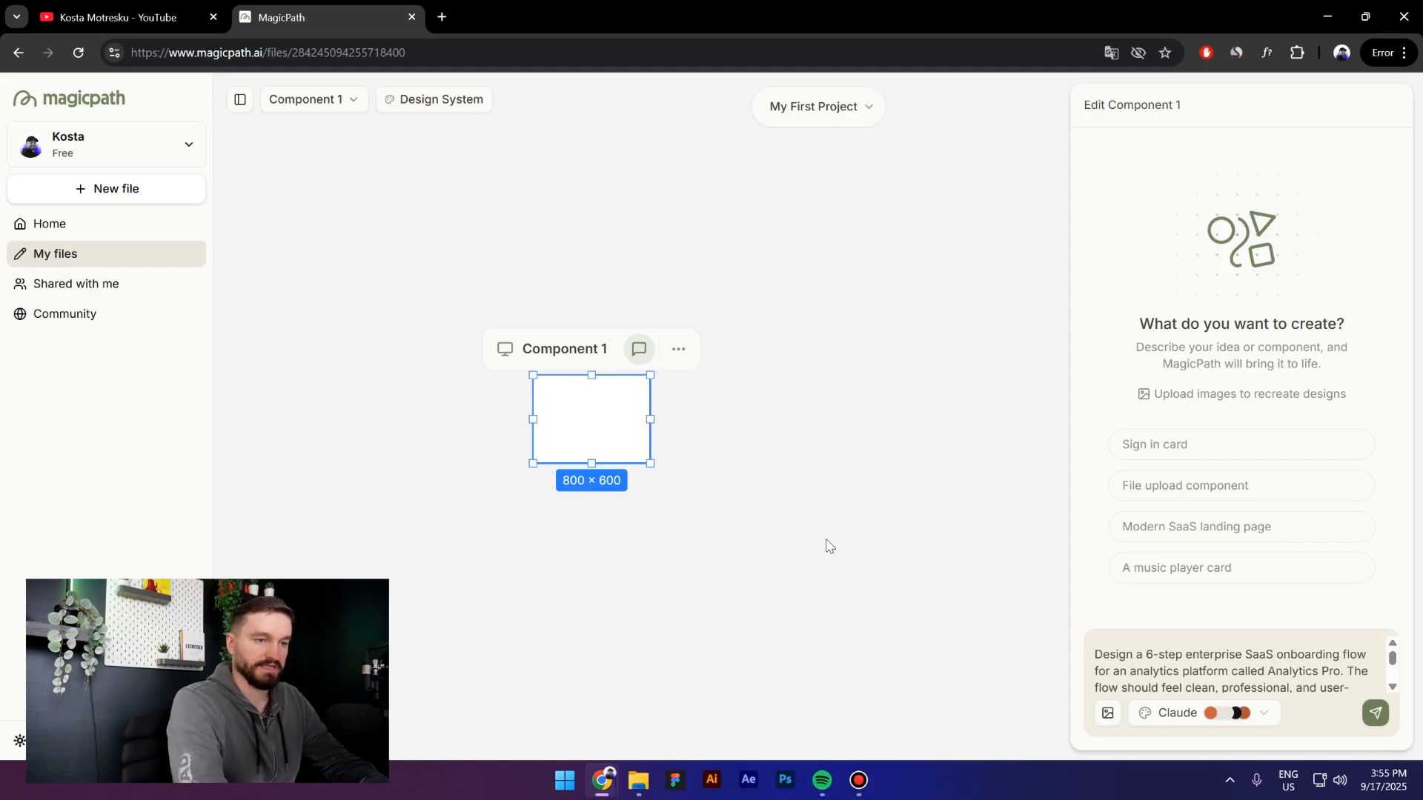
pyautogui.press('Return')
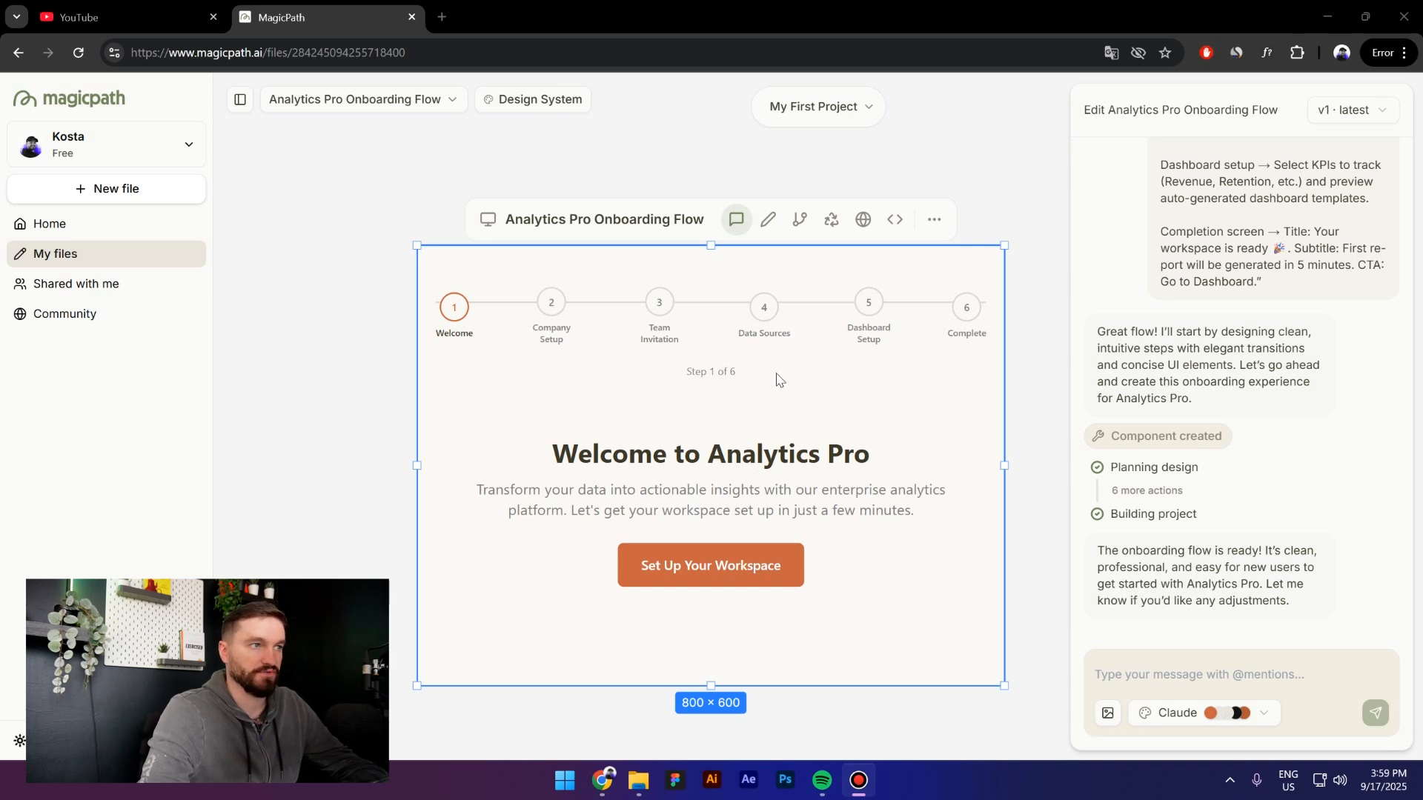
pyautogui.click(864, 220)
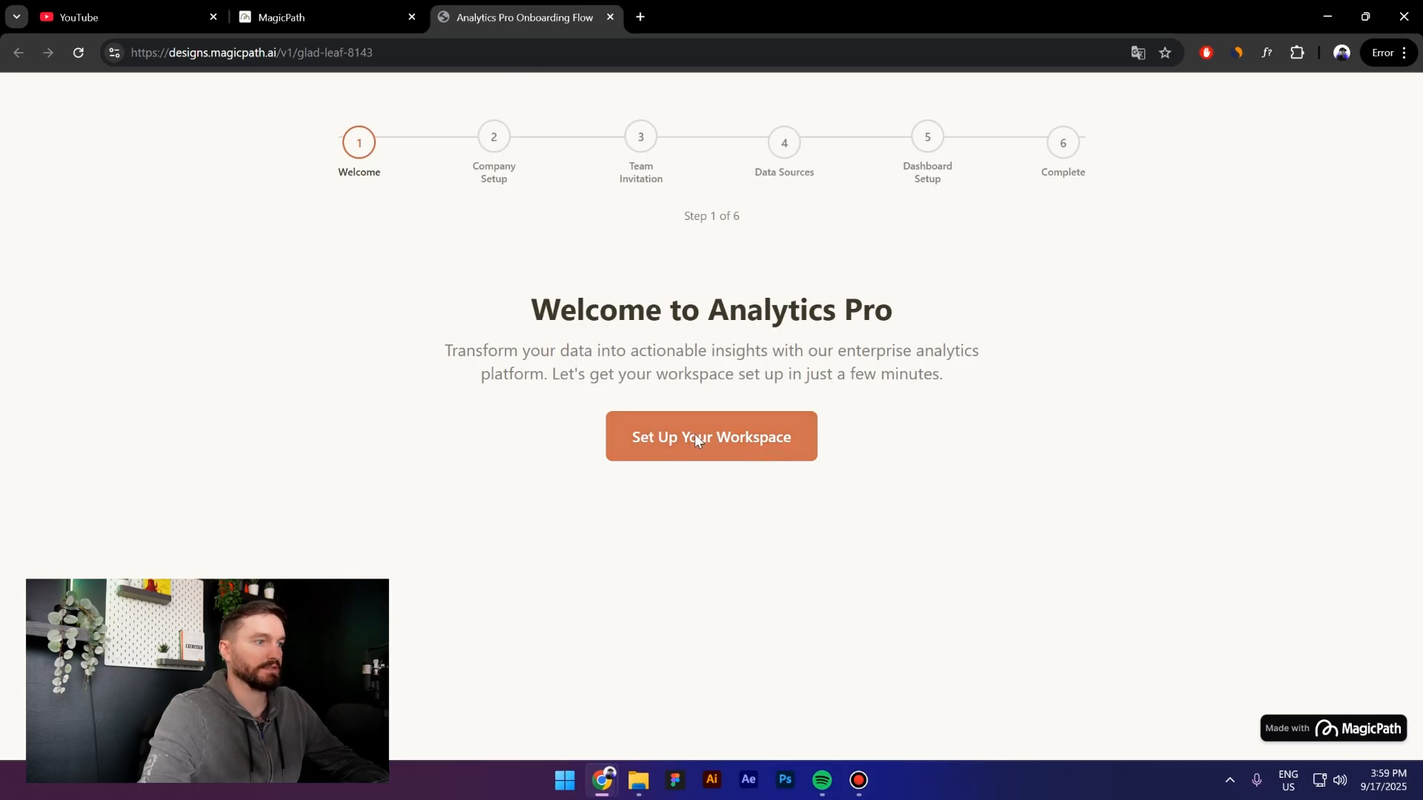
# Start workspace setup and enter company Apple, industry Technology, team size 1000+ employees
pyautogui.click(711, 445)
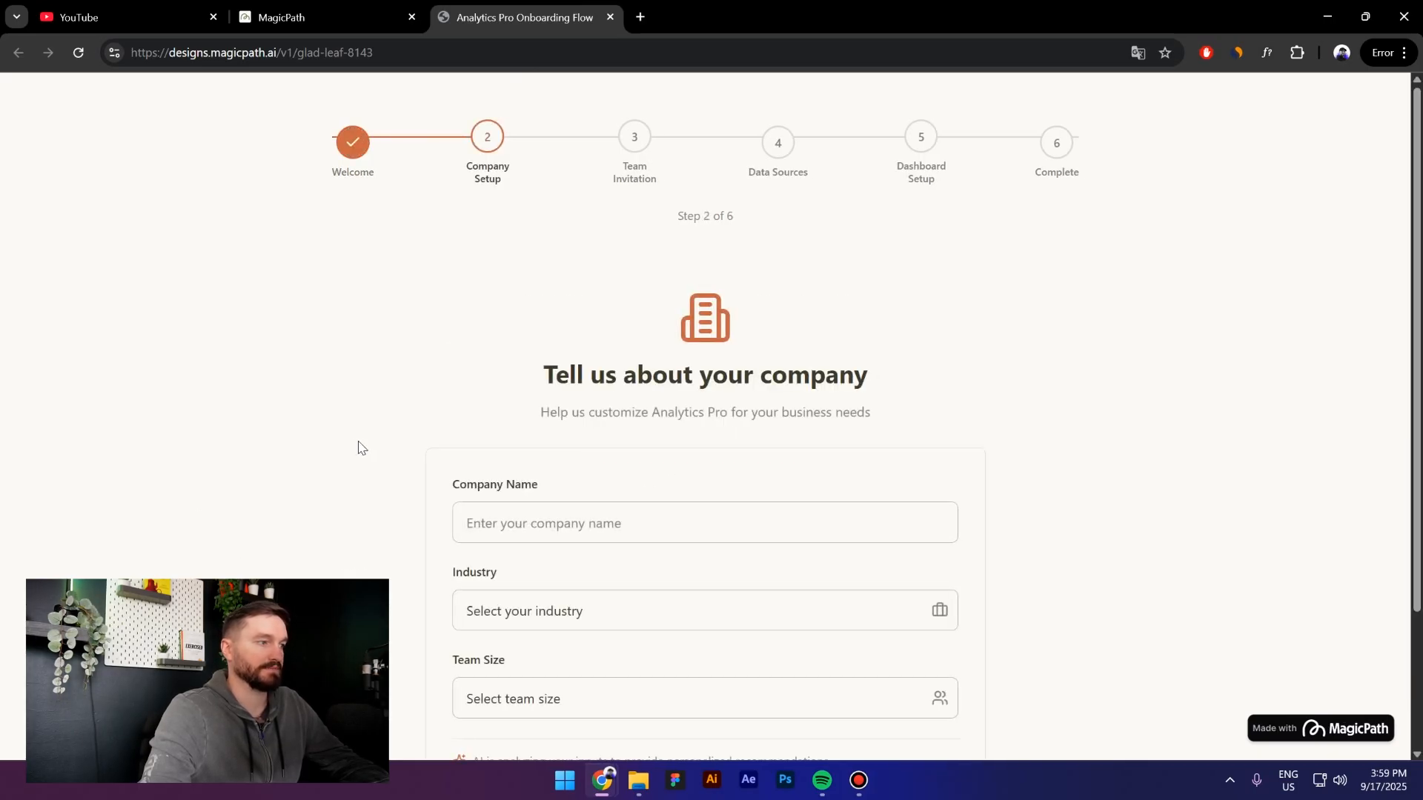
pyautogui.scroll(-2, 355, 447)
pyautogui.scroll(2, 391, 428)
pyautogui.scroll(-2, 238, 482)
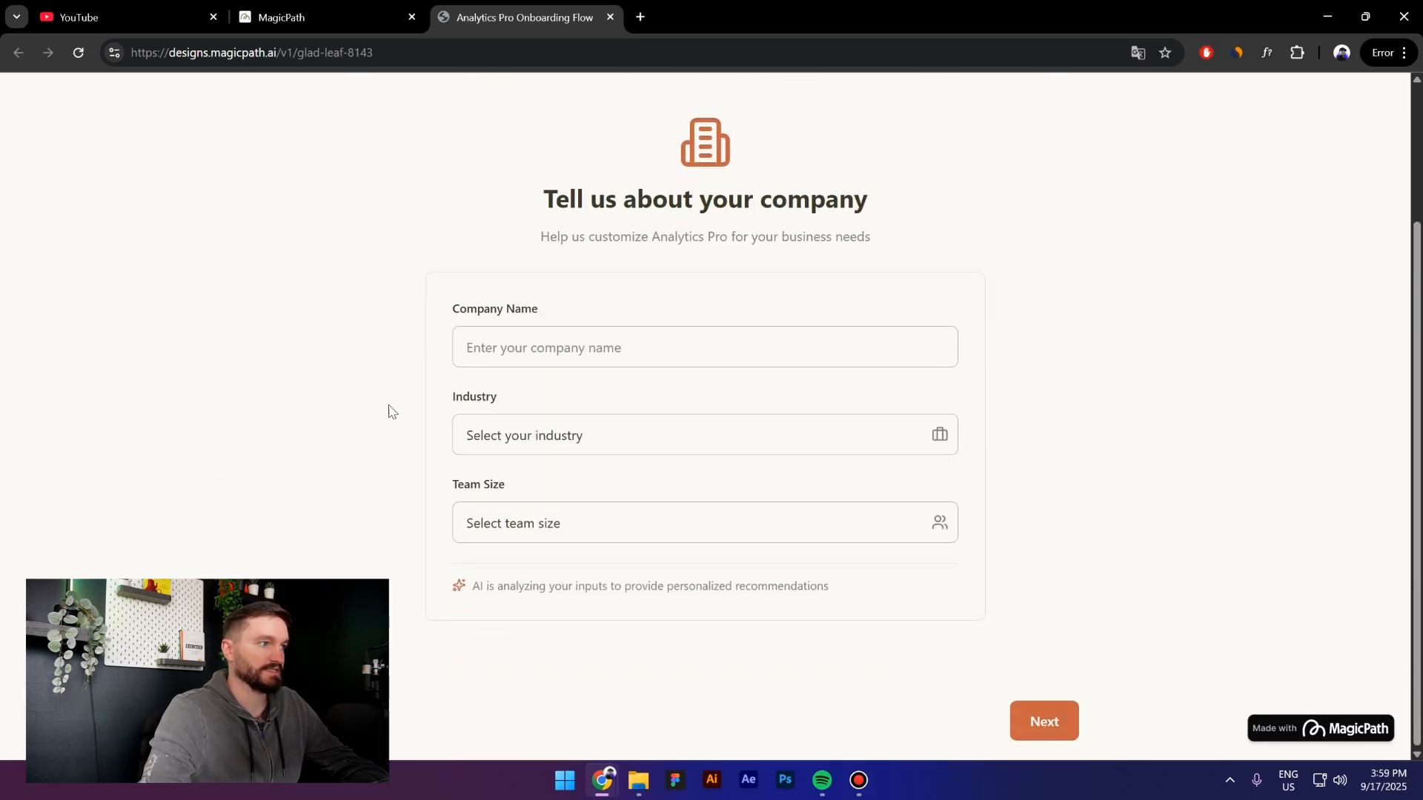
pyautogui.click(525, 345)
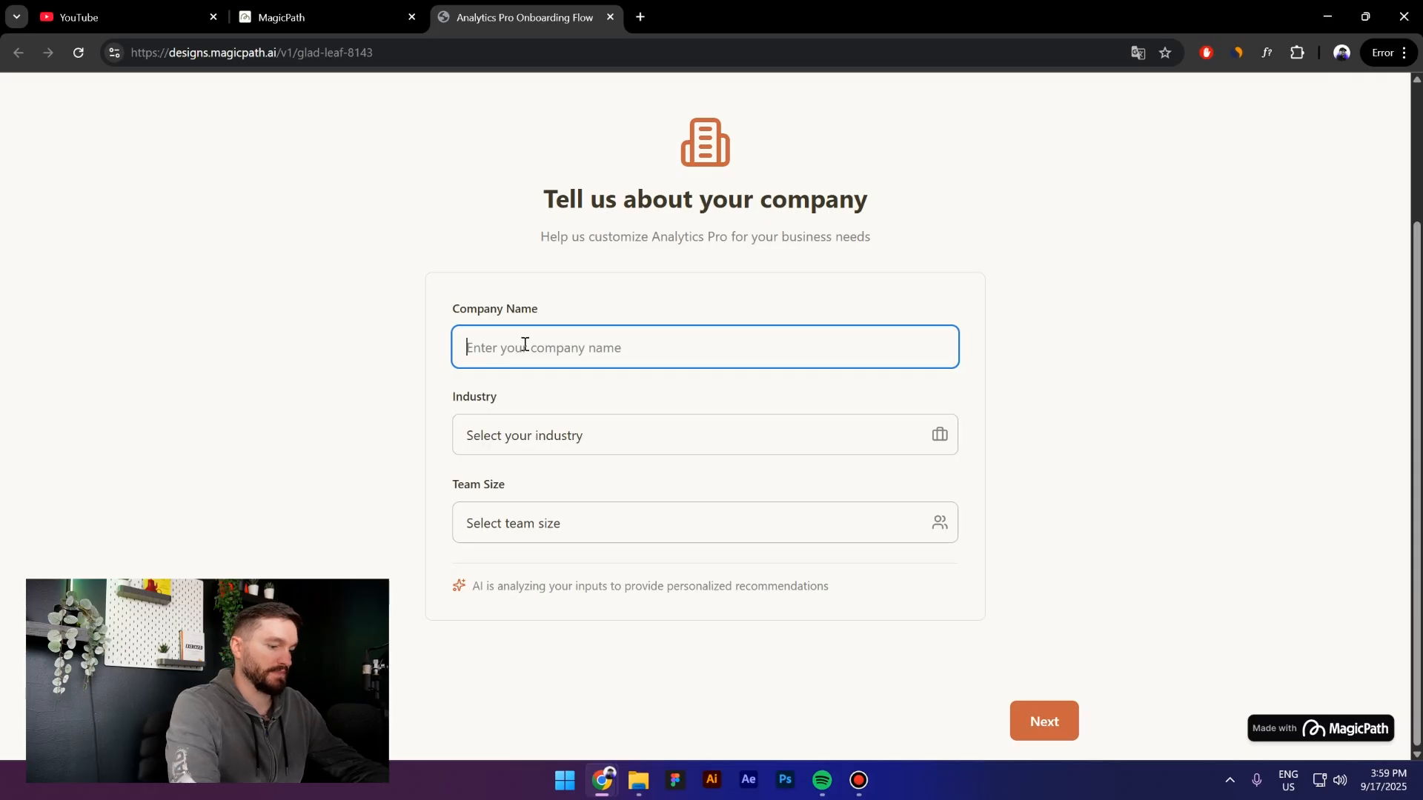
pyautogui.write('Apple')
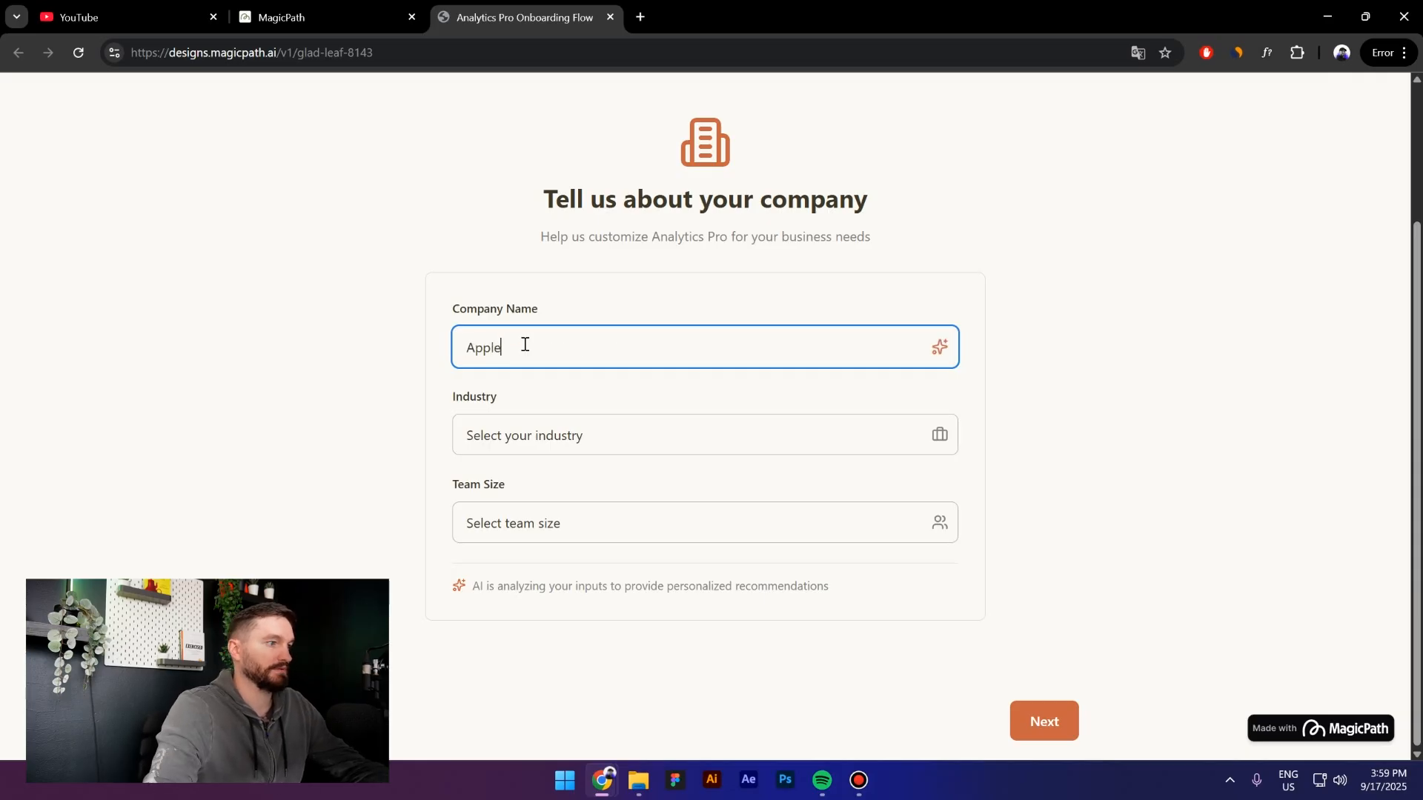
pyautogui.click(510, 434)
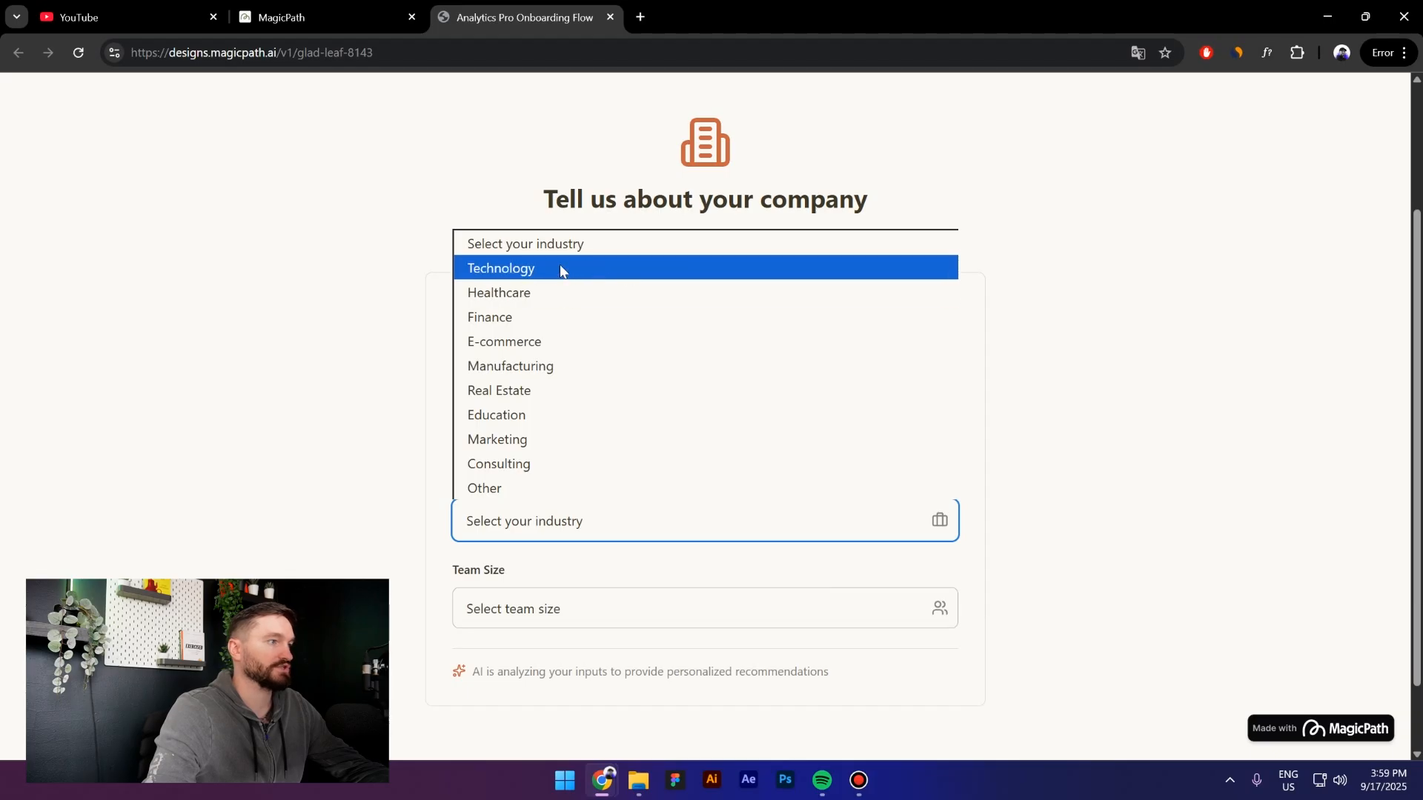
pyautogui.click(588, 267)
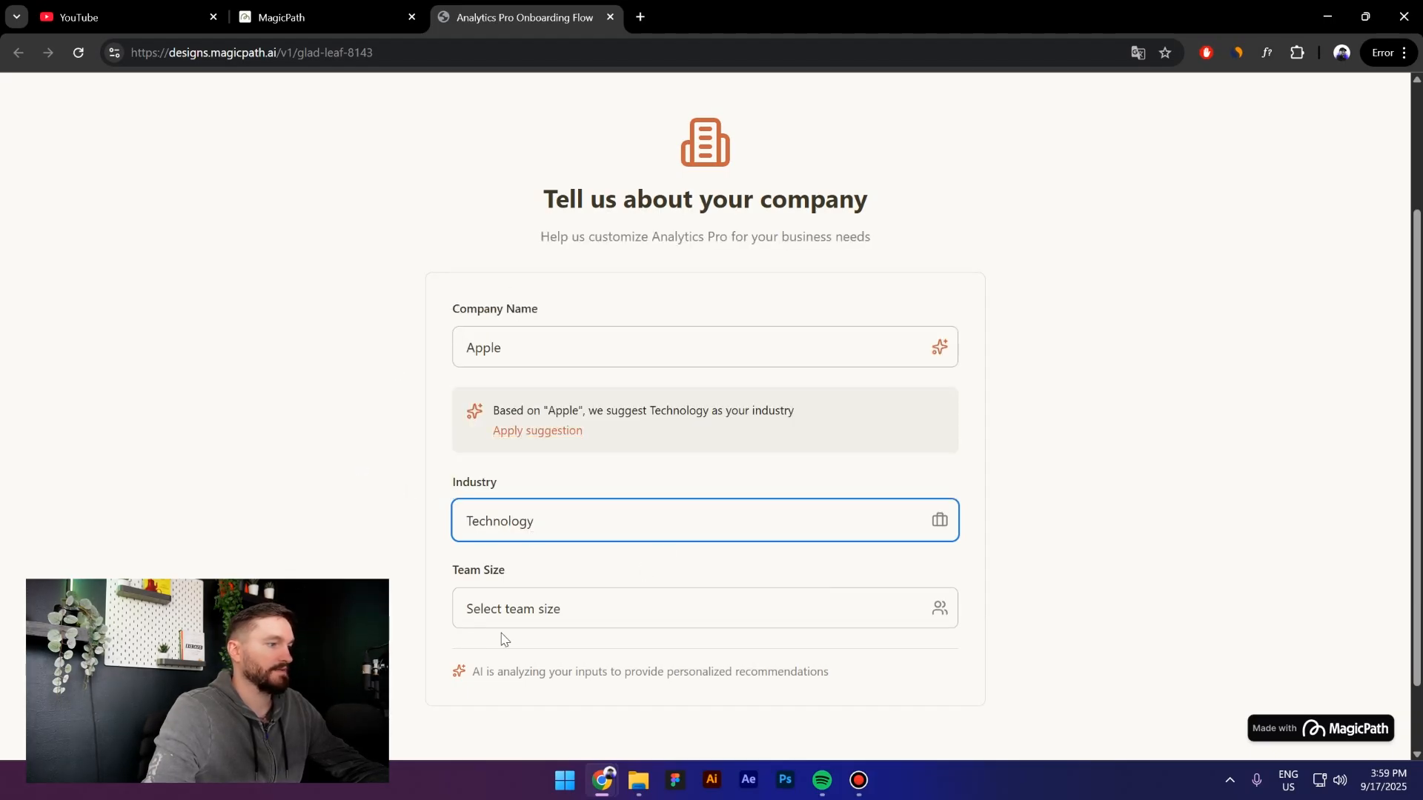
pyautogui.scroll(-1, 508, 639)
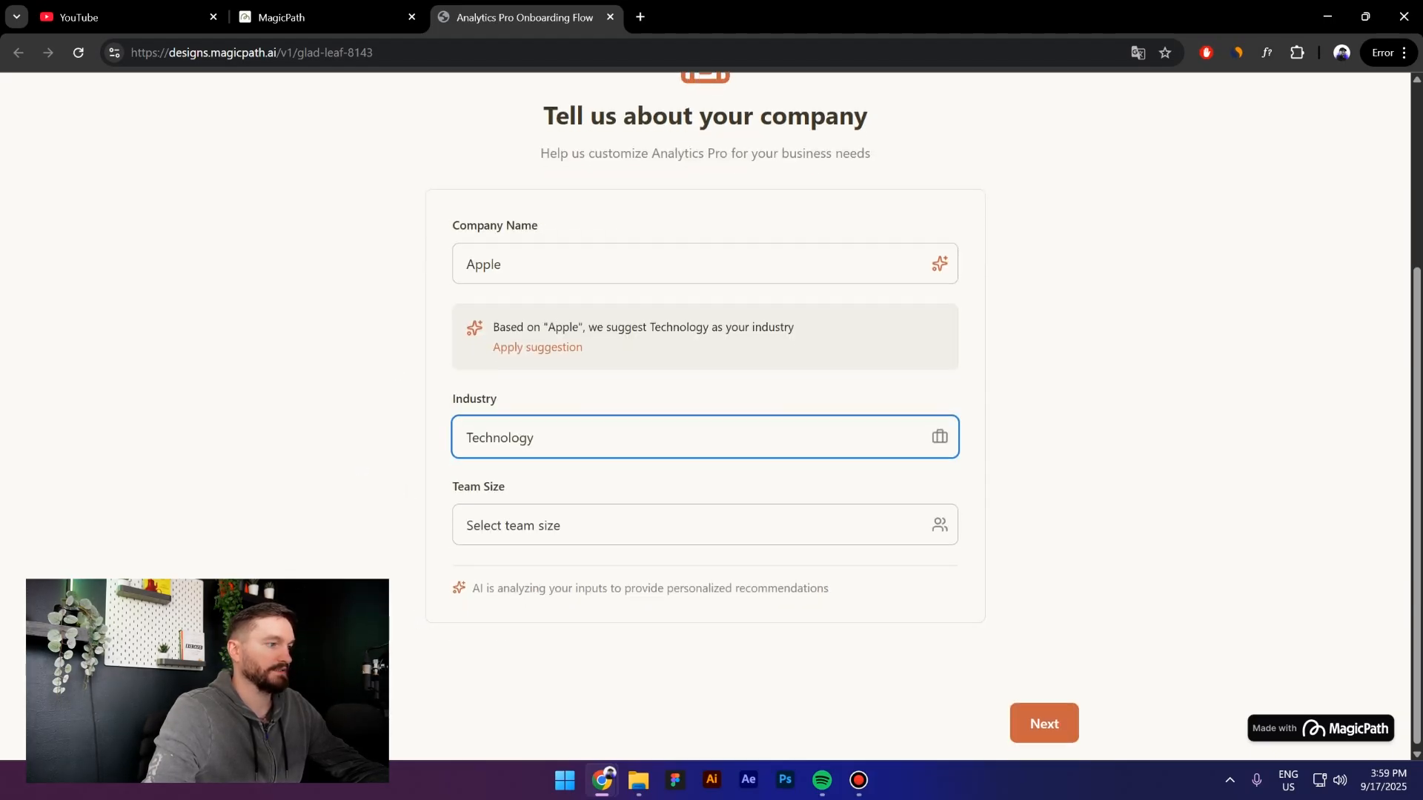
pyautogui.click(567, 528)
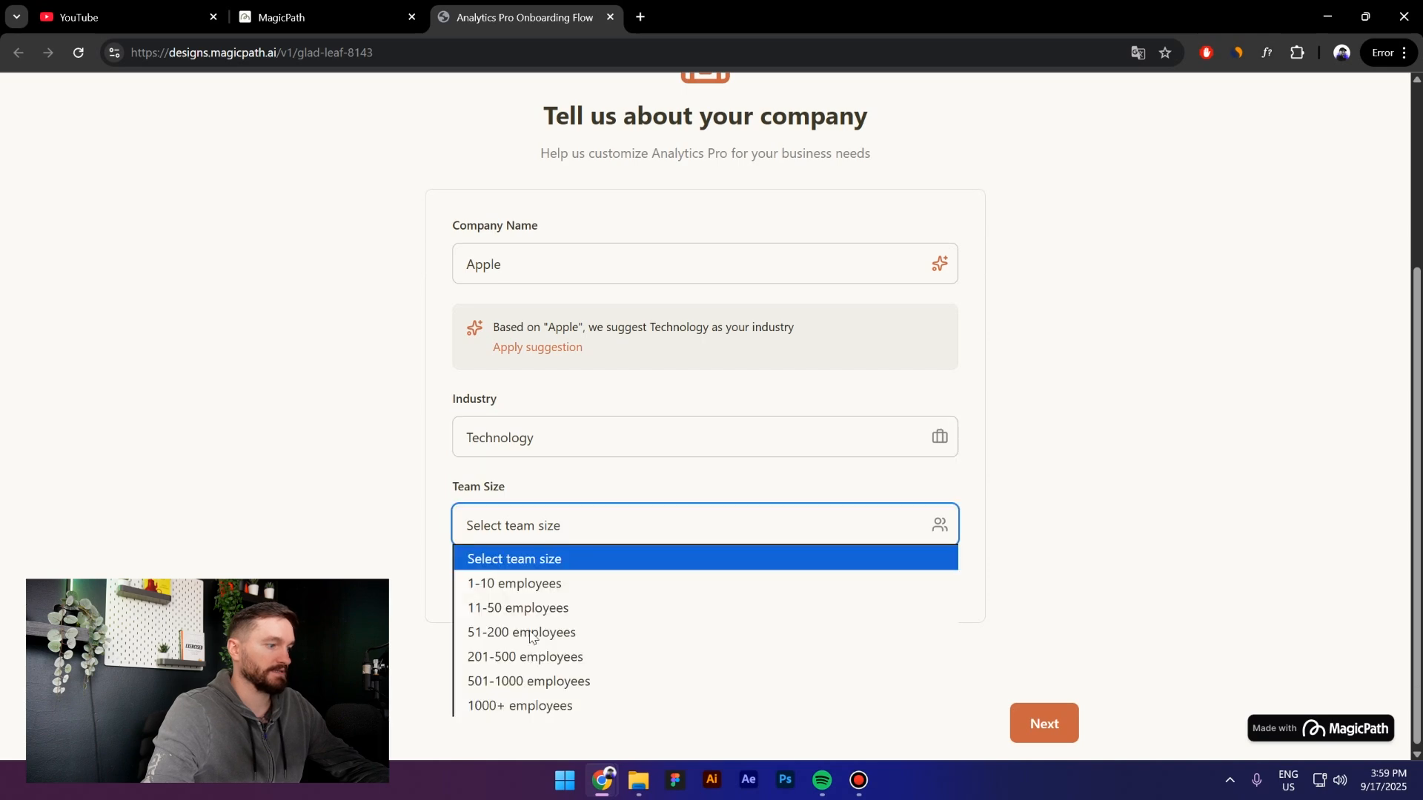
pyautogui.click(593, 708)
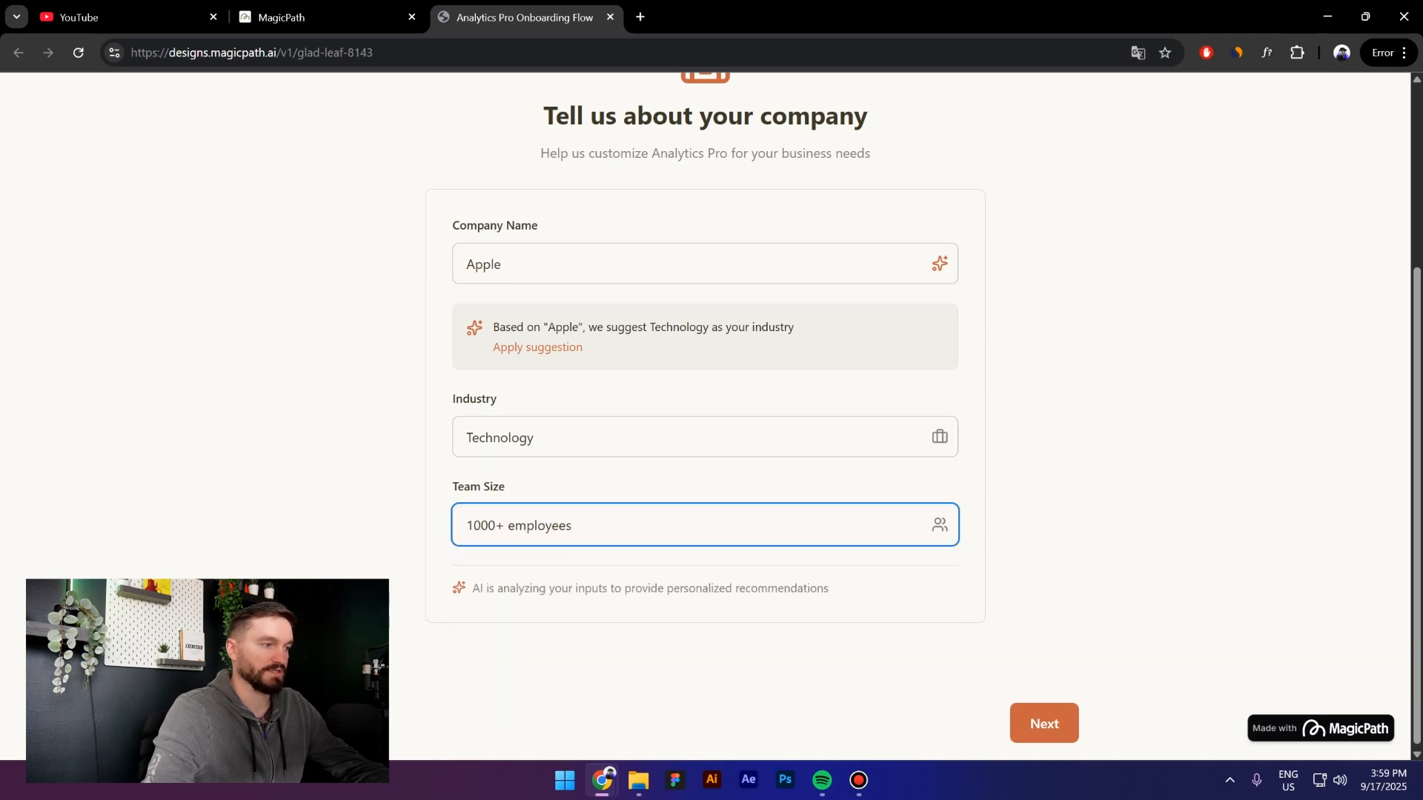
# Add a teammate's e-mail as a Viewer on the invite step, then continue to data sources
pyautogui.click(1059, 723)
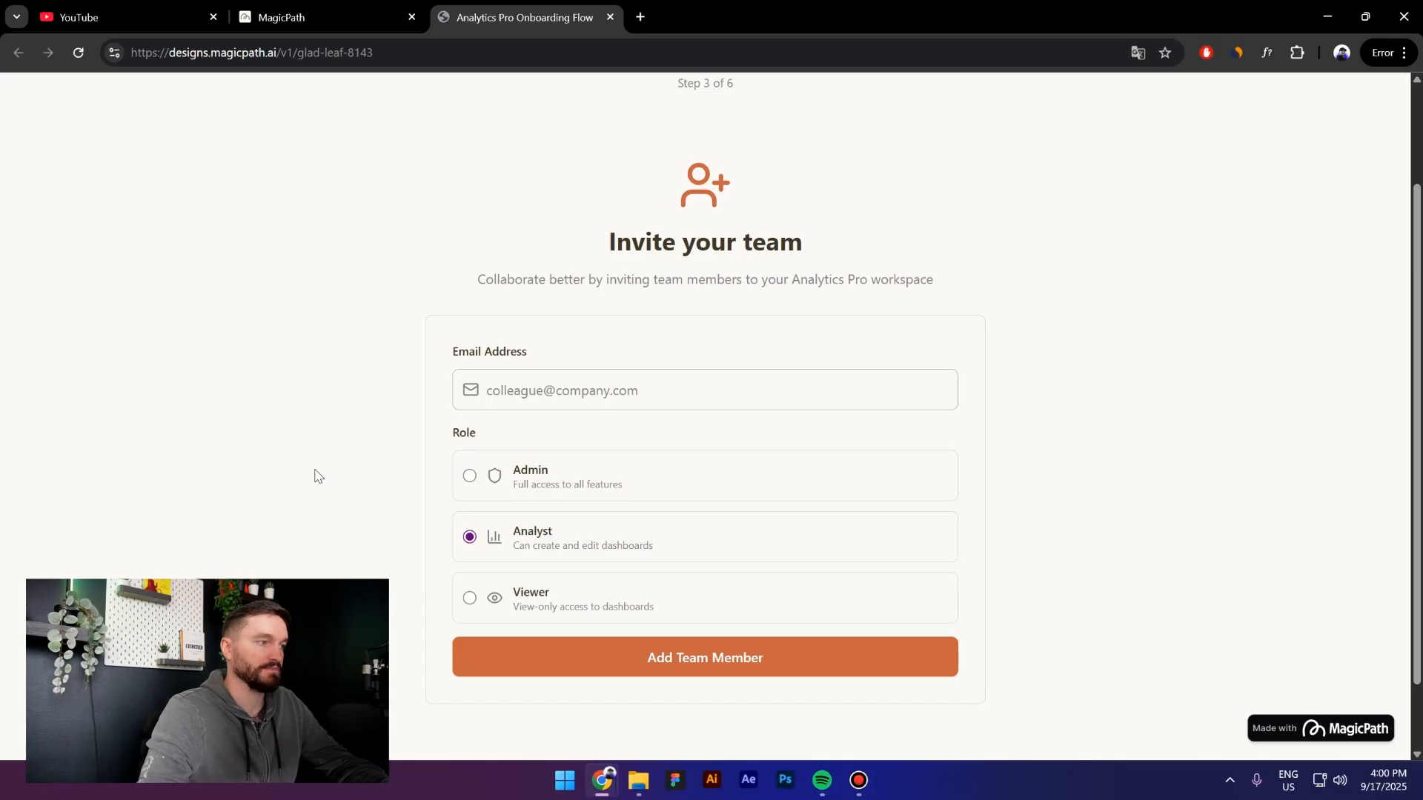
pyautogui.click(501, 391)
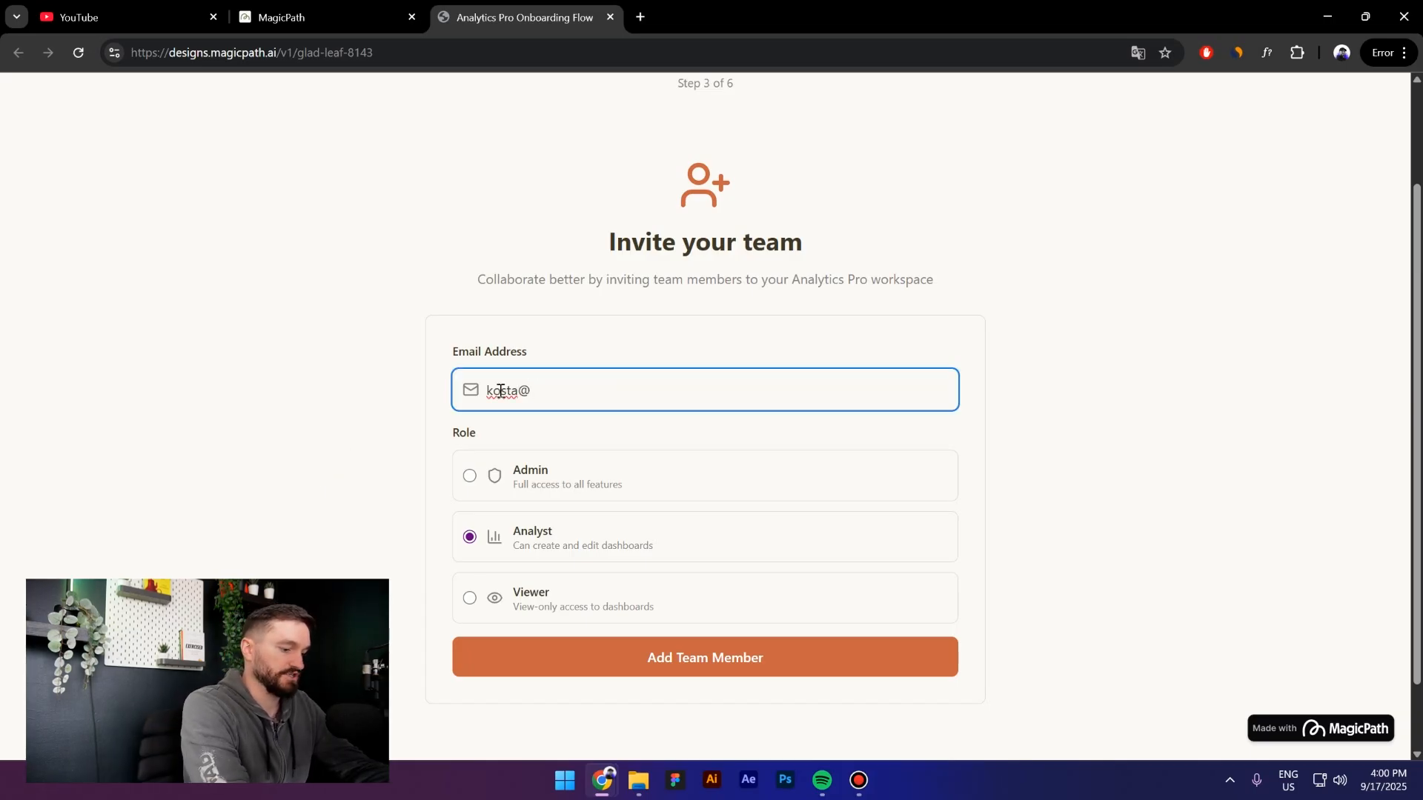
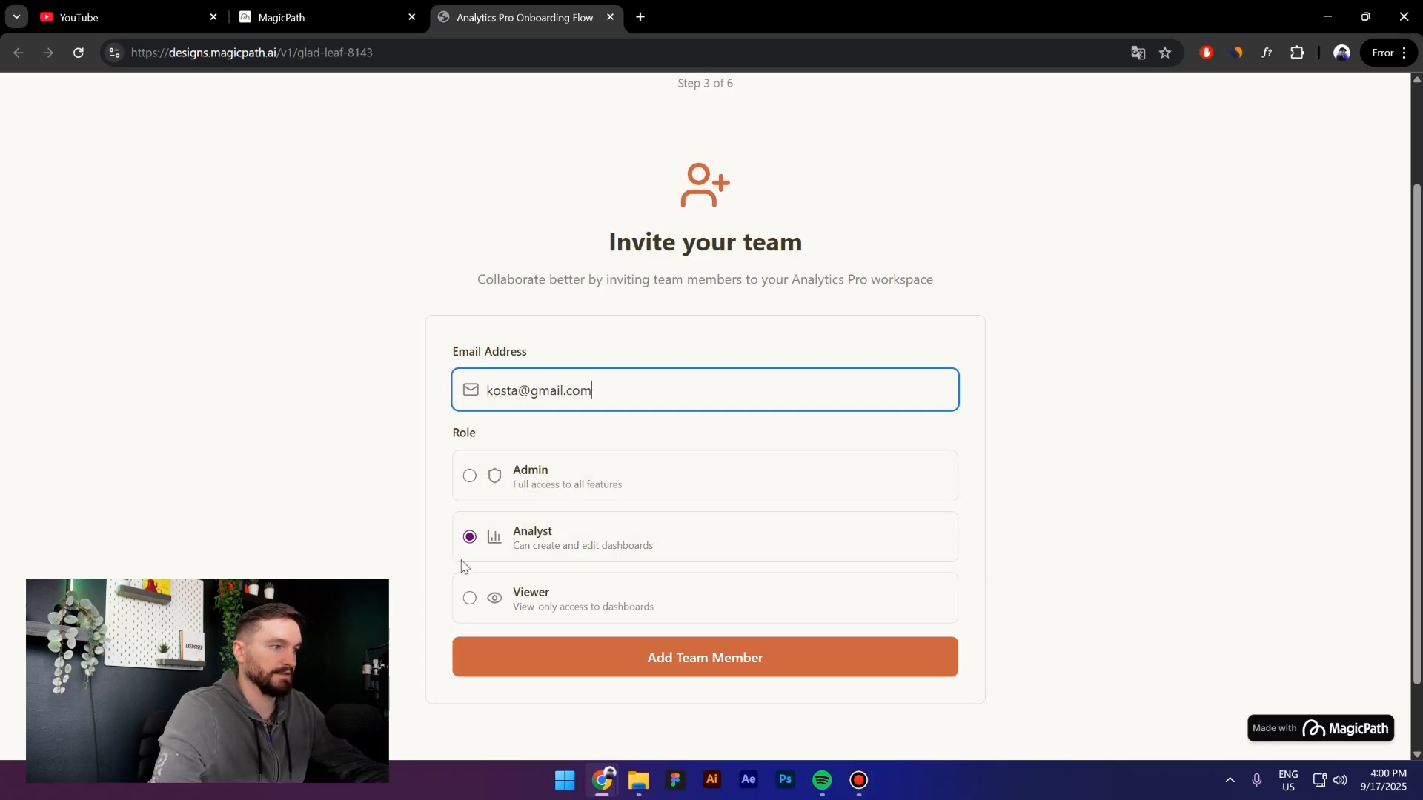
pyautogui.click(496, 608)
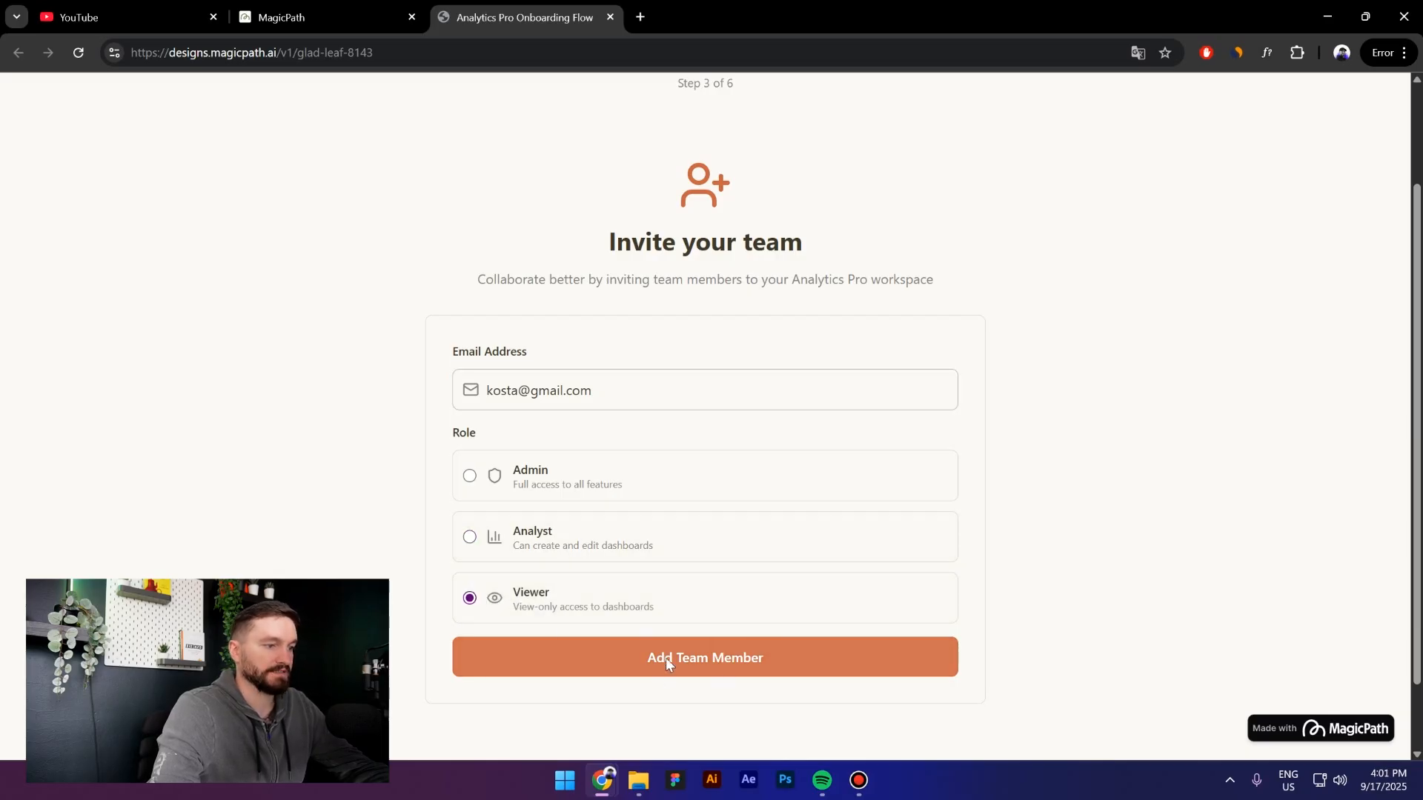
pyautogui.click(687, 658)
pyautogui.scroll(-2, 973, 596)
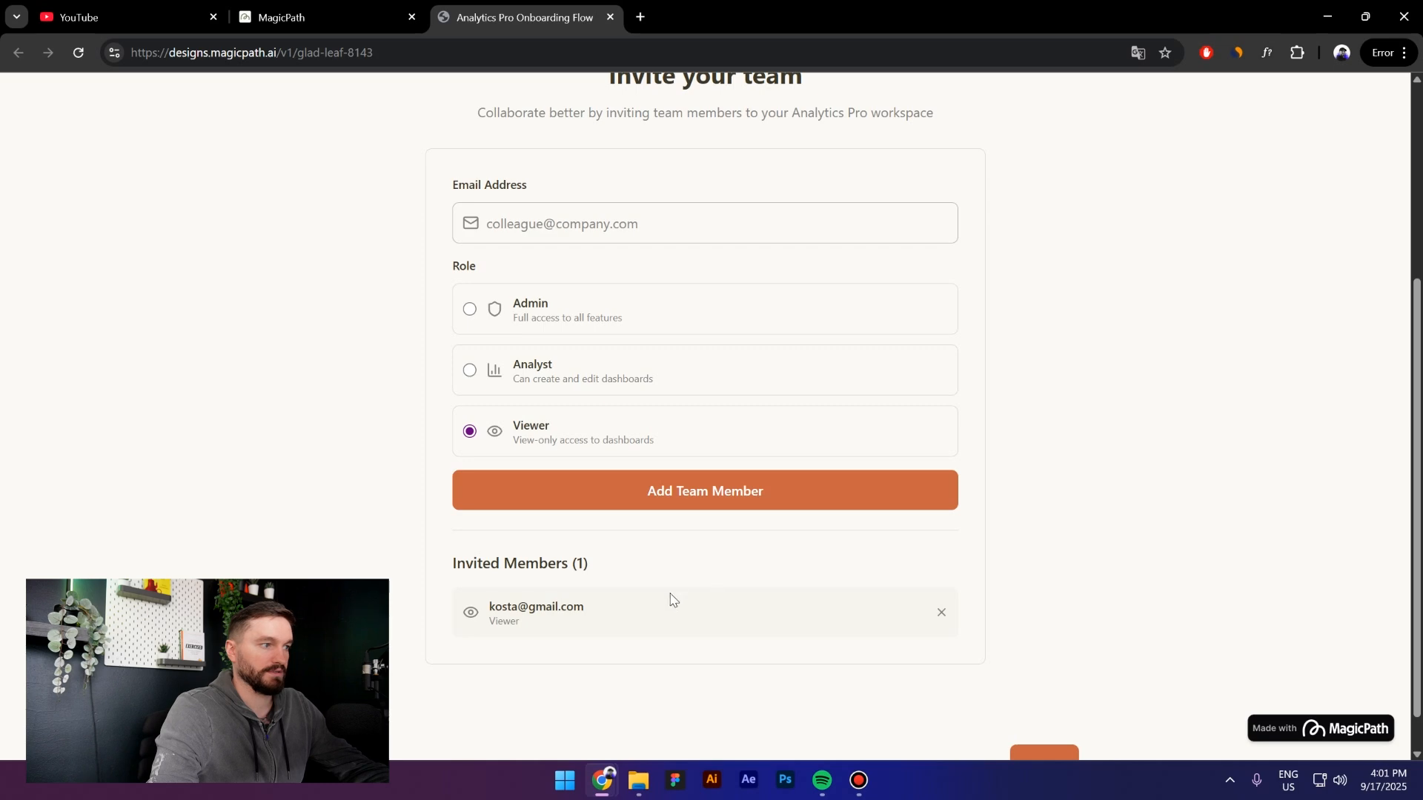
pyautogui.scroll(-1, 1109, 715)
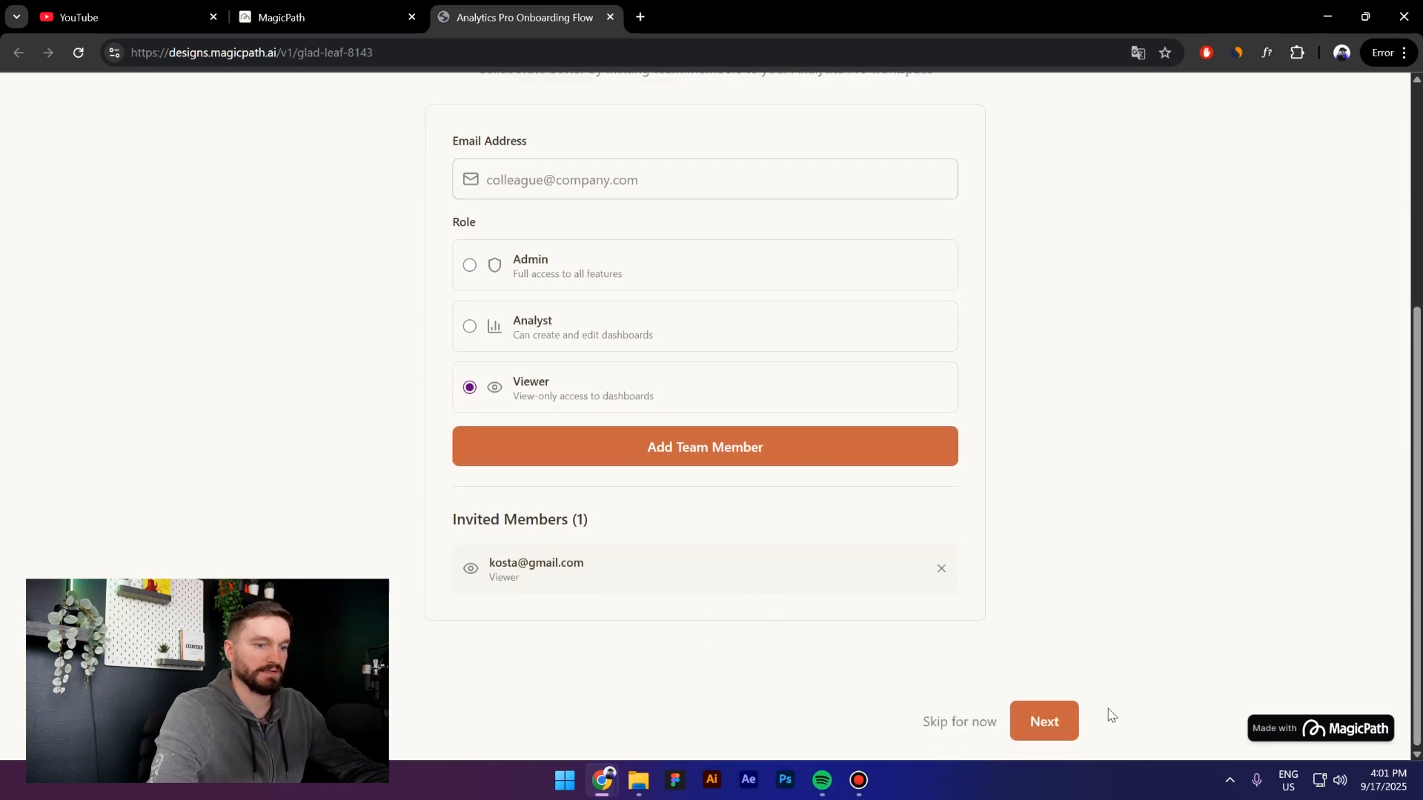
pyautogui.click(1044, 731)
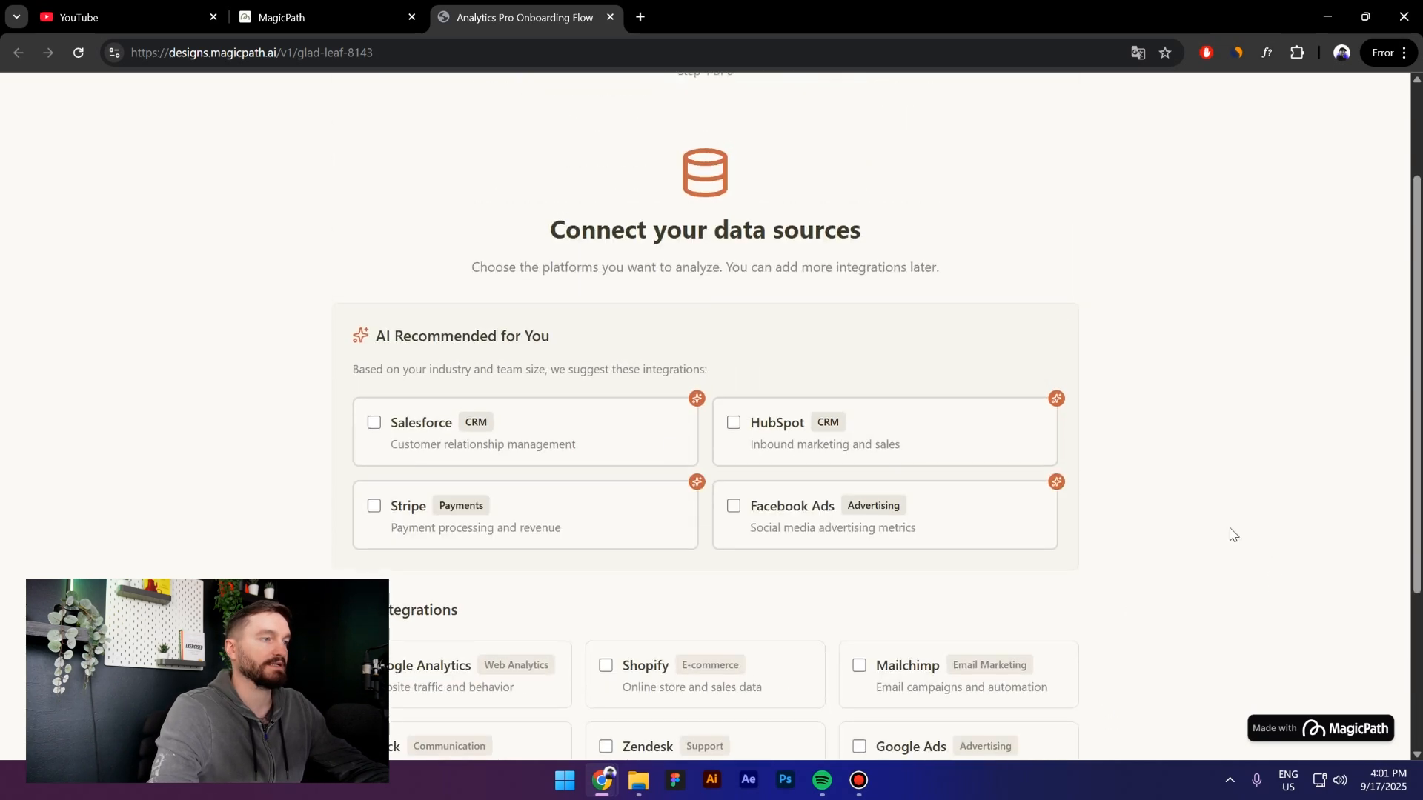
# Add Stripe and Facebook Ads to the Shopify data source and continue to Choose Your Key Metrics
pyautogui.scroll(2, 482, 534)
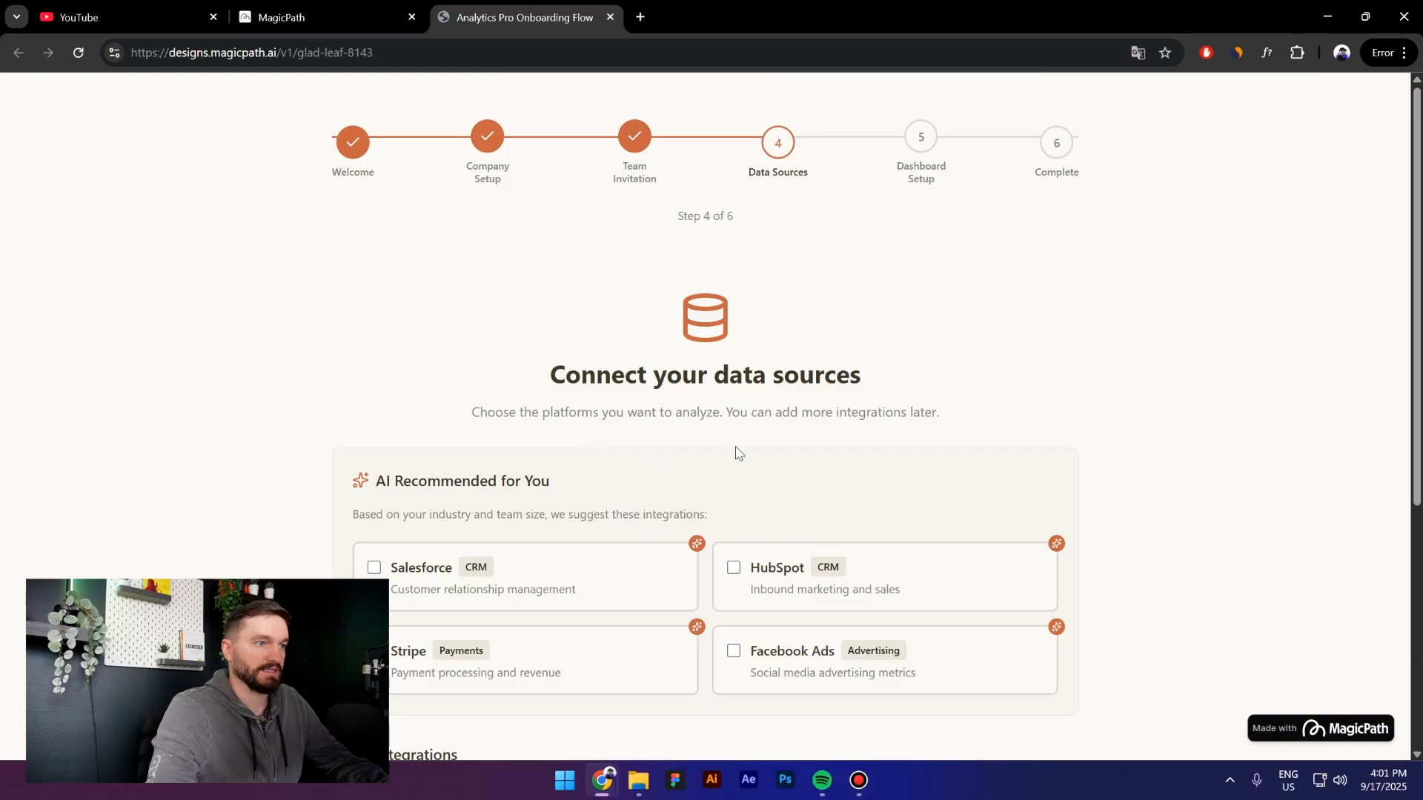
pyautogui.scroll(-1, 574, 467)
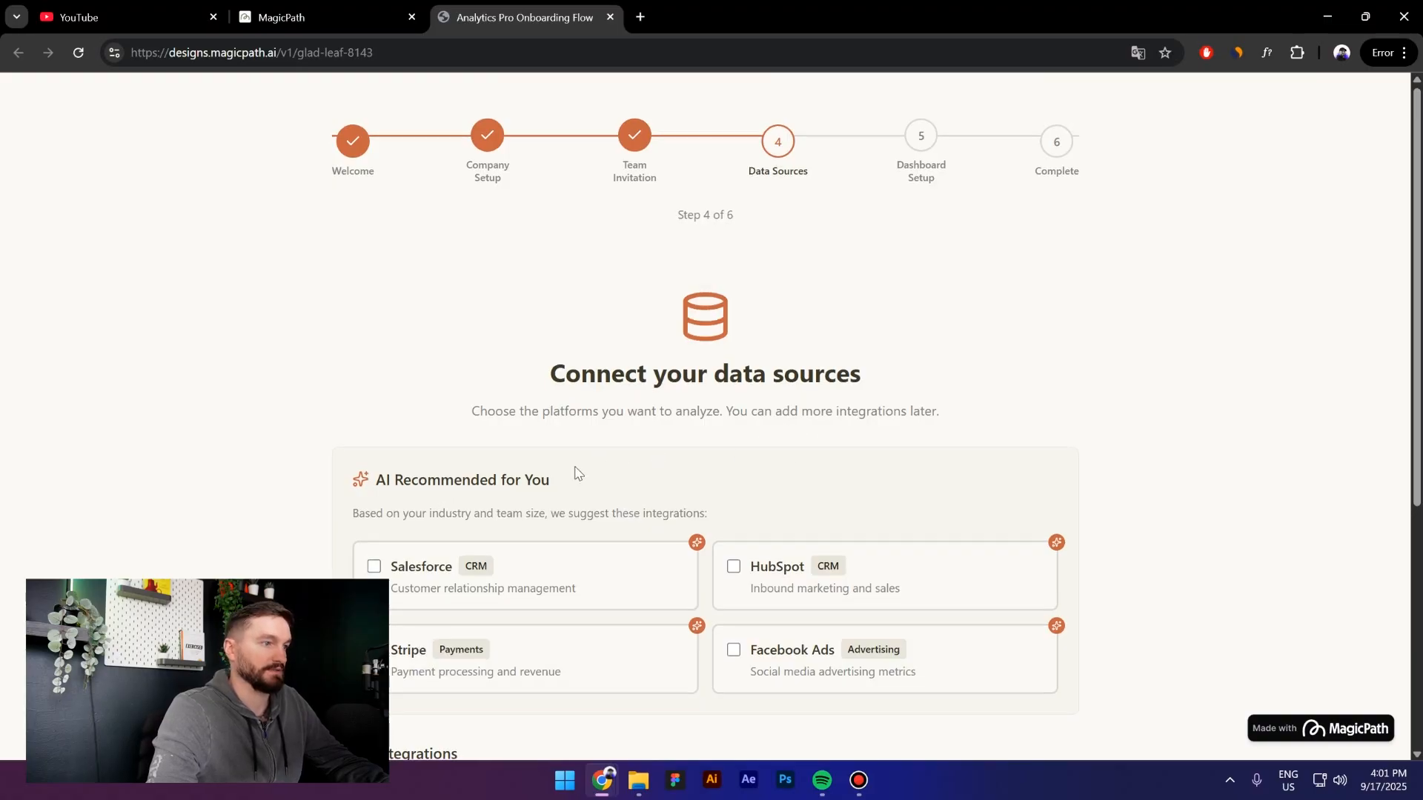
pyautogui.scroll(-1, 575, 466)
pyautogui.scroll(-1, 972, 412)
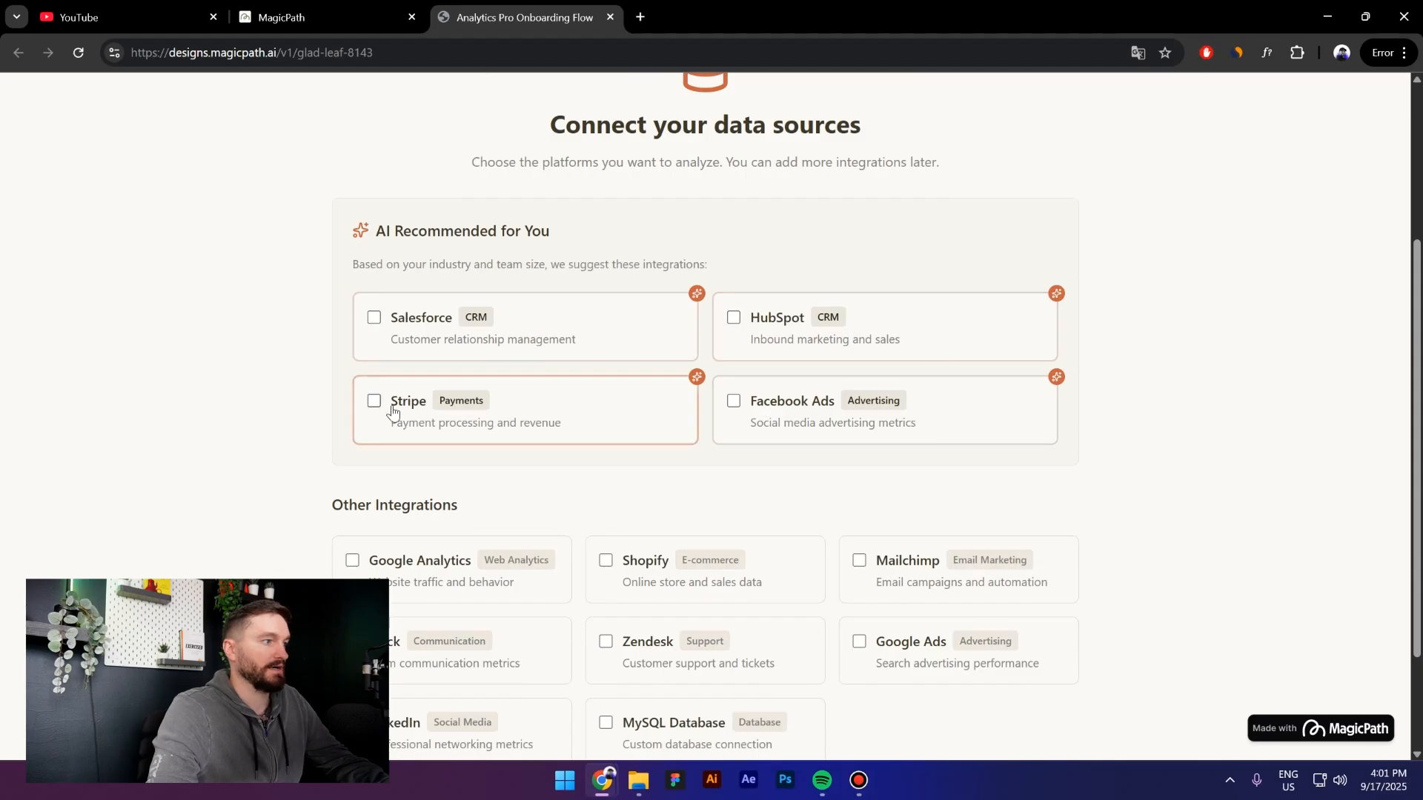
pyautogui.click(393, 412)
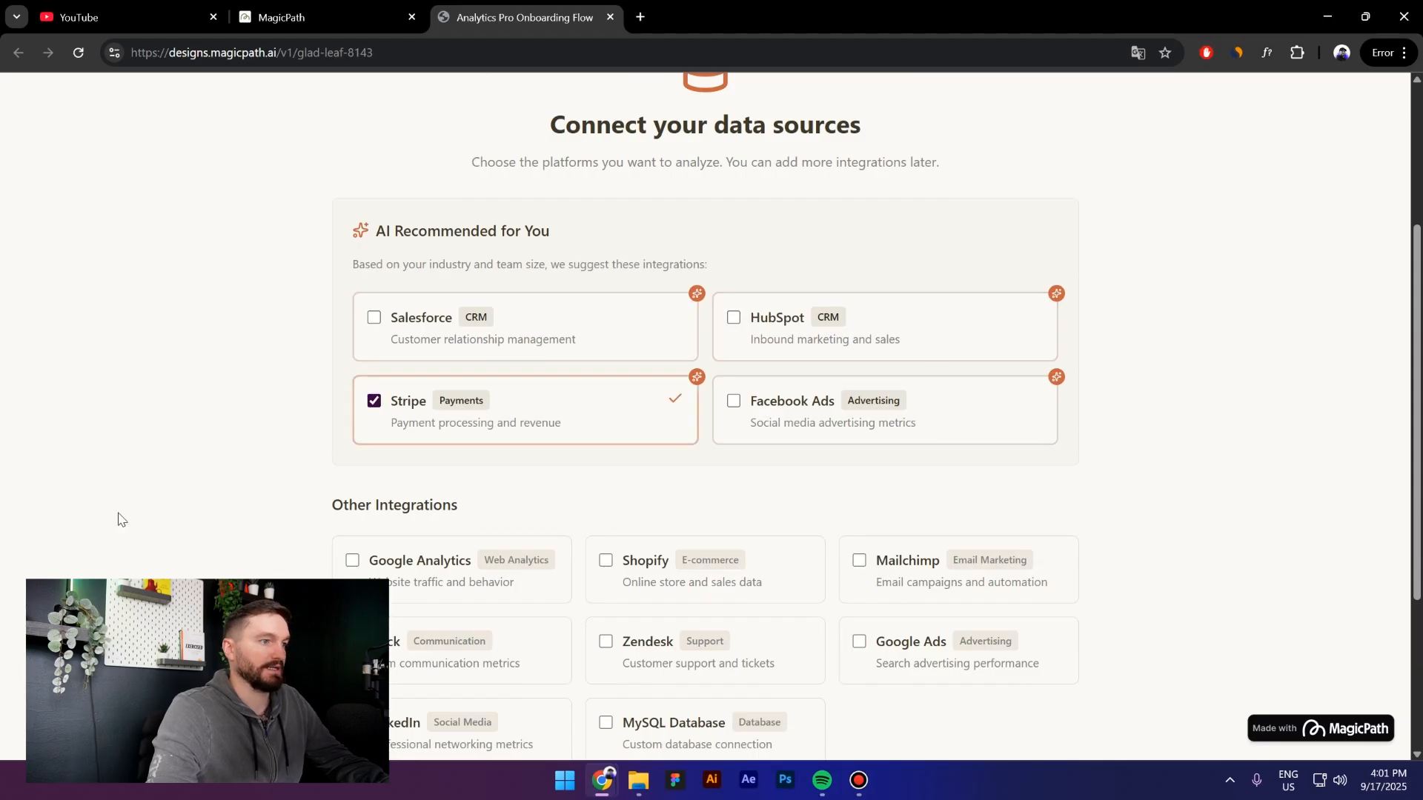
pyautogui.click(723, 419)
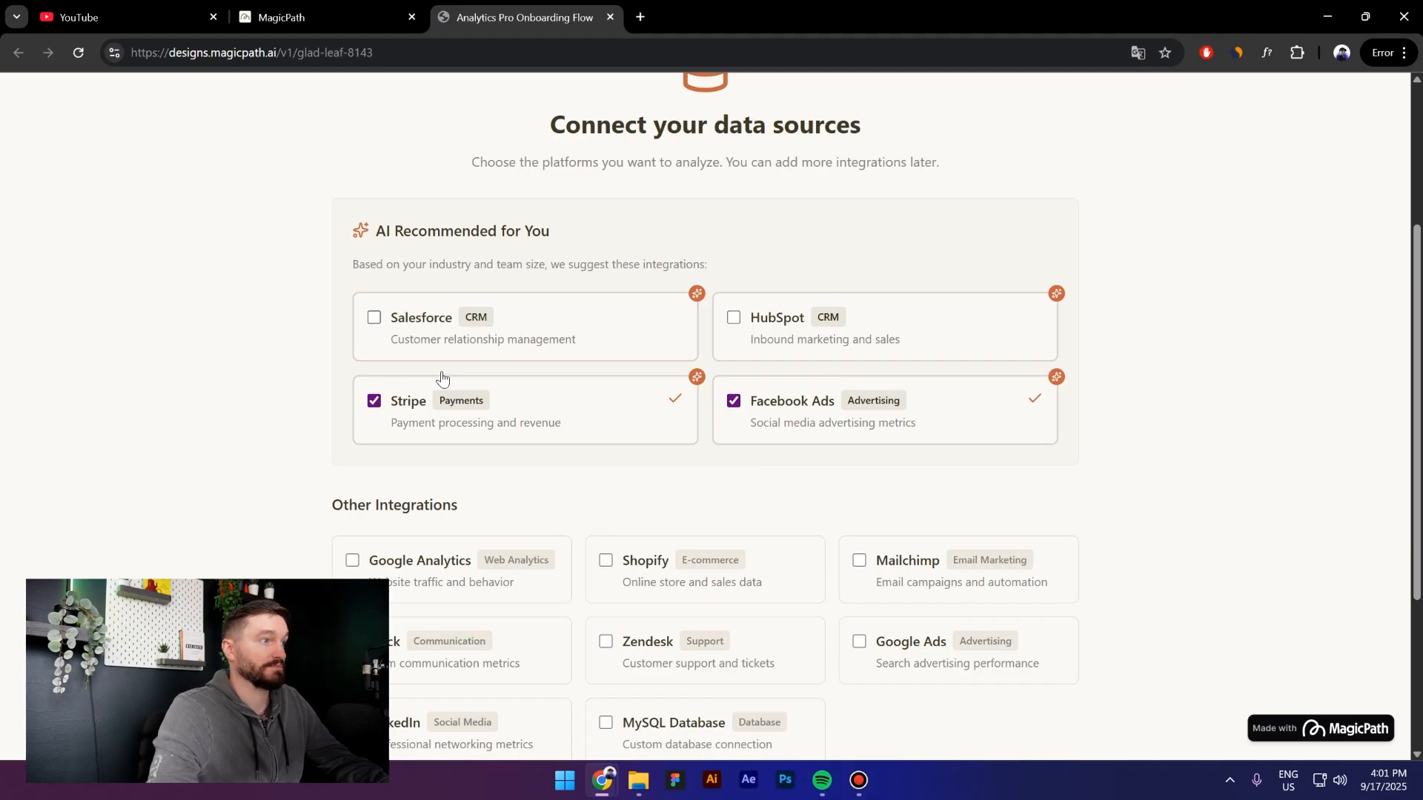
pyautogui.scroll(-2, 508, 368)
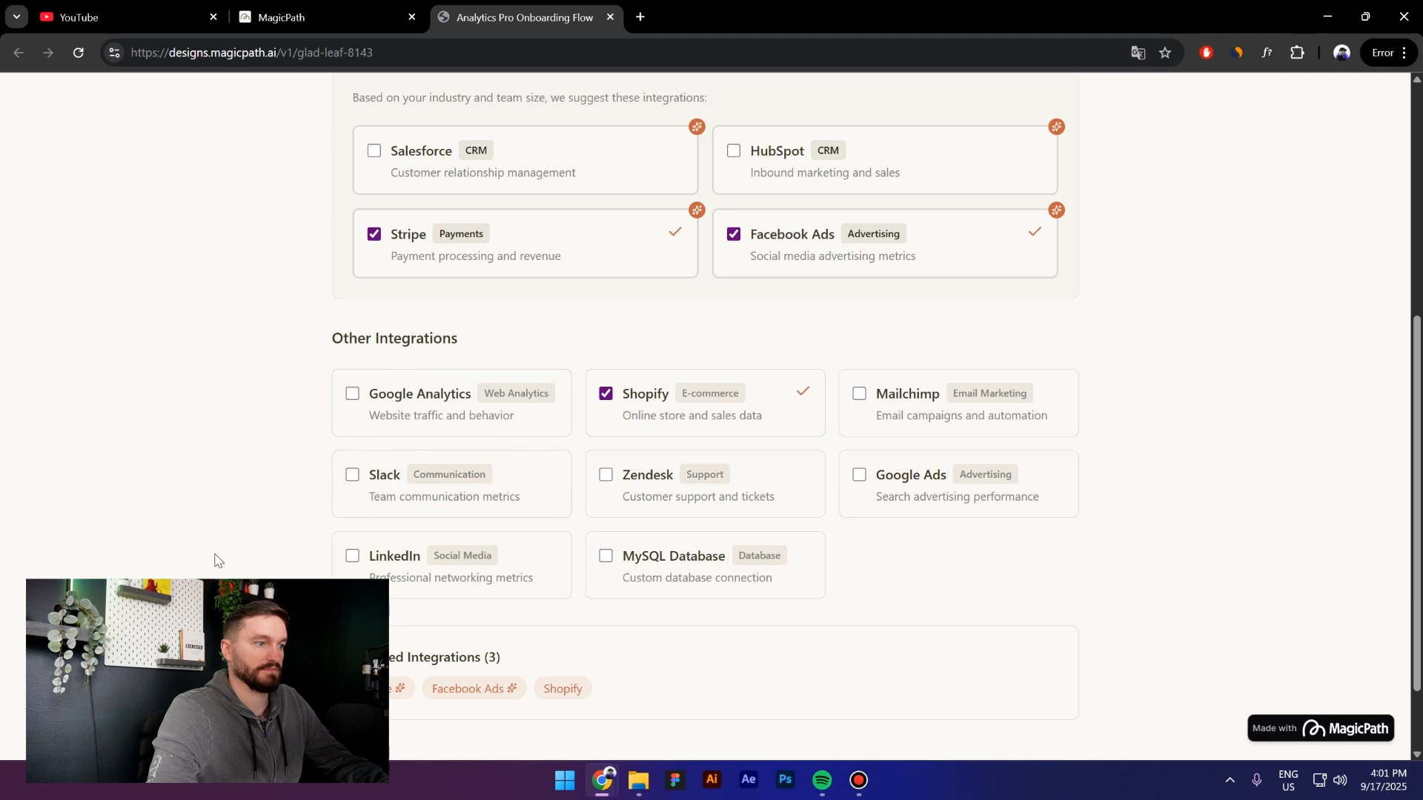
pyautogui.scroll(-2, 741, 585)
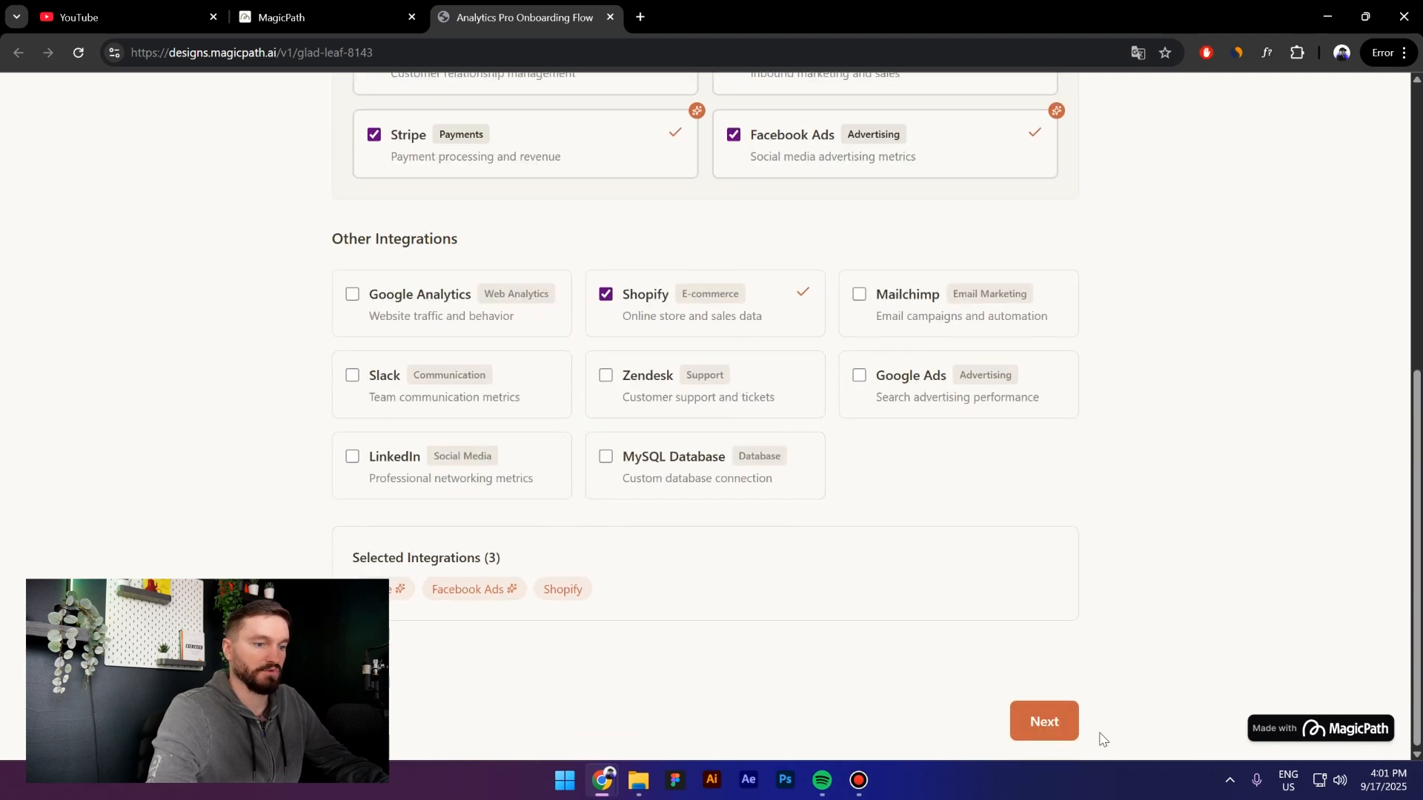
pyautogui.click(1030, 718)
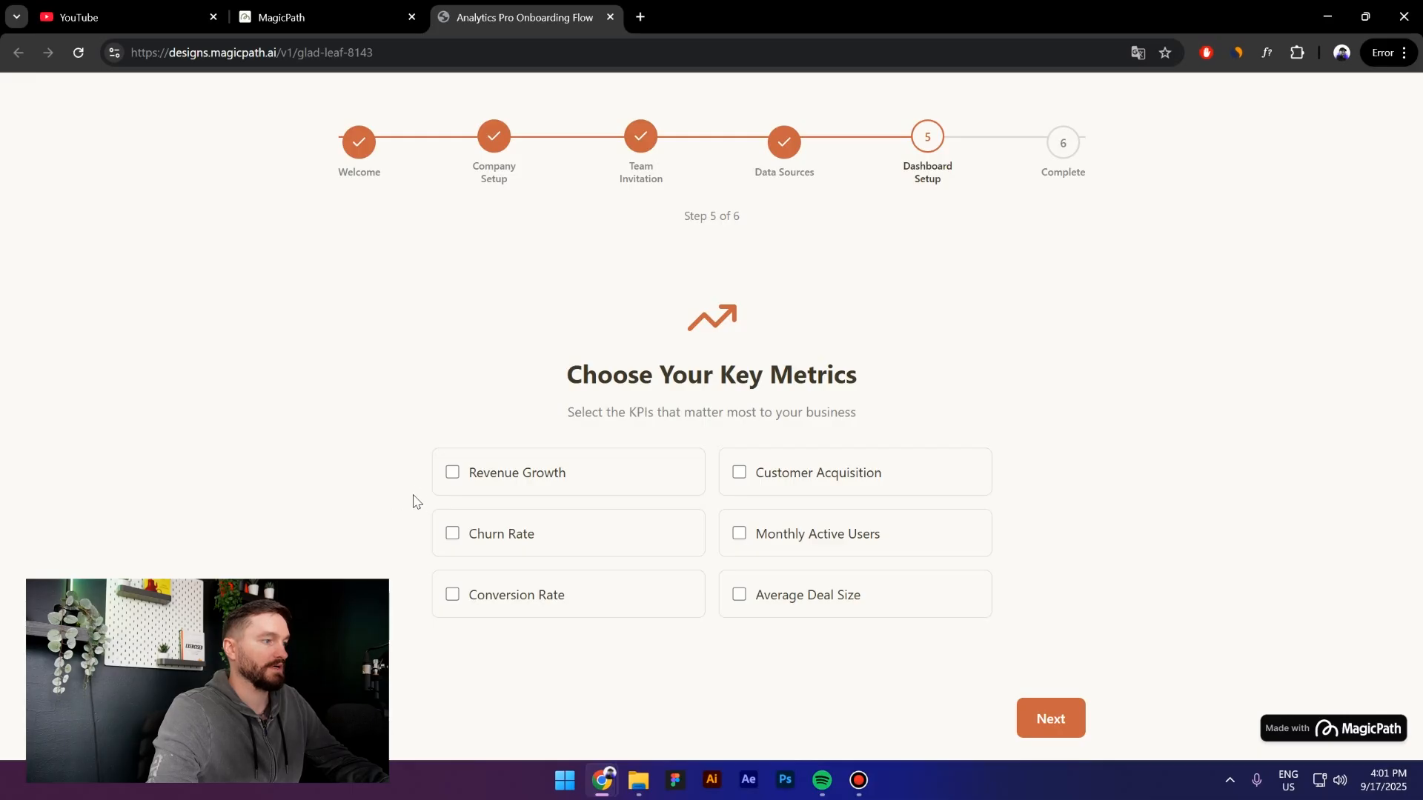
# Pick Revenue Growth, Conversion Rate and Average Deal Size, reach You're All Set!, and close the preview
pyautogui.click(465, 474)
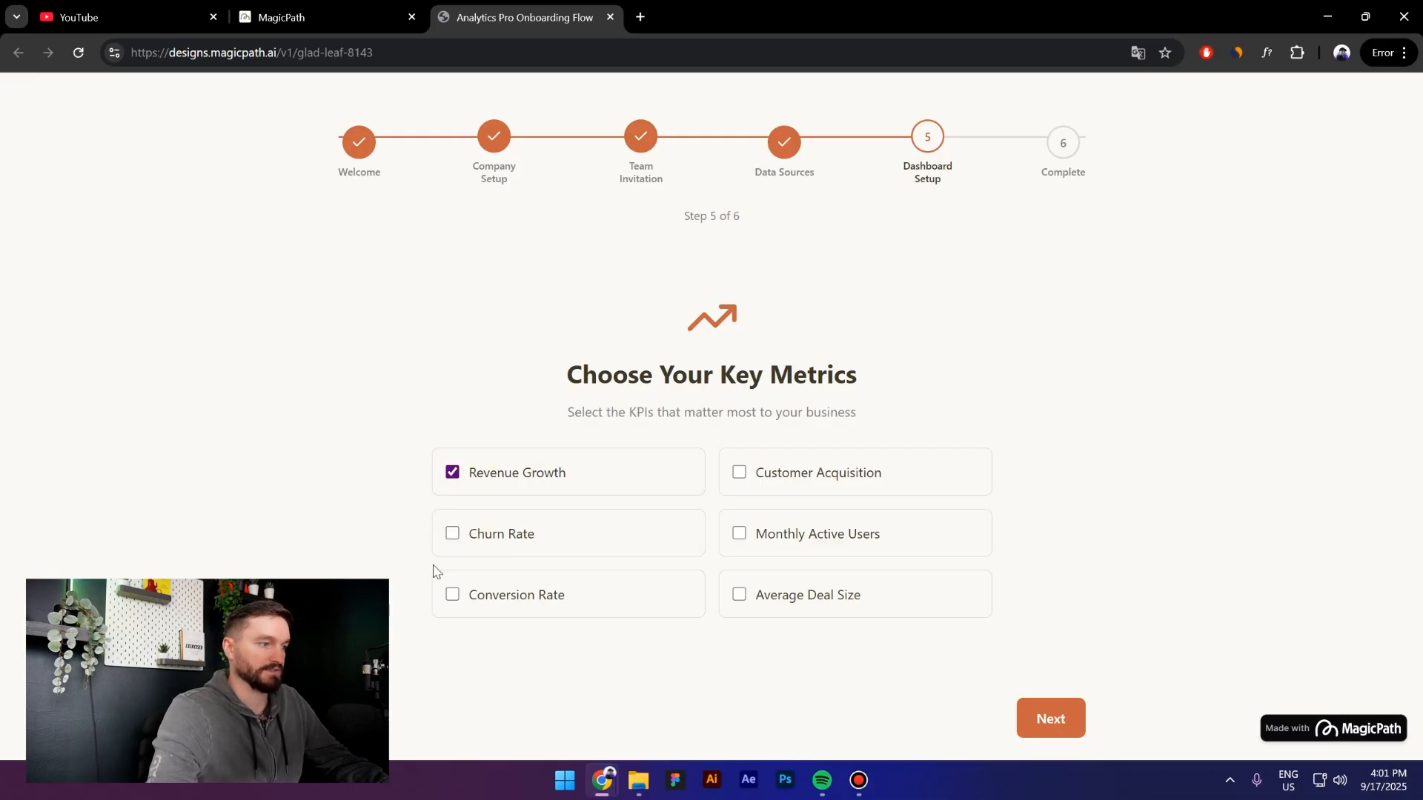
pyautogui.click(465, 596)
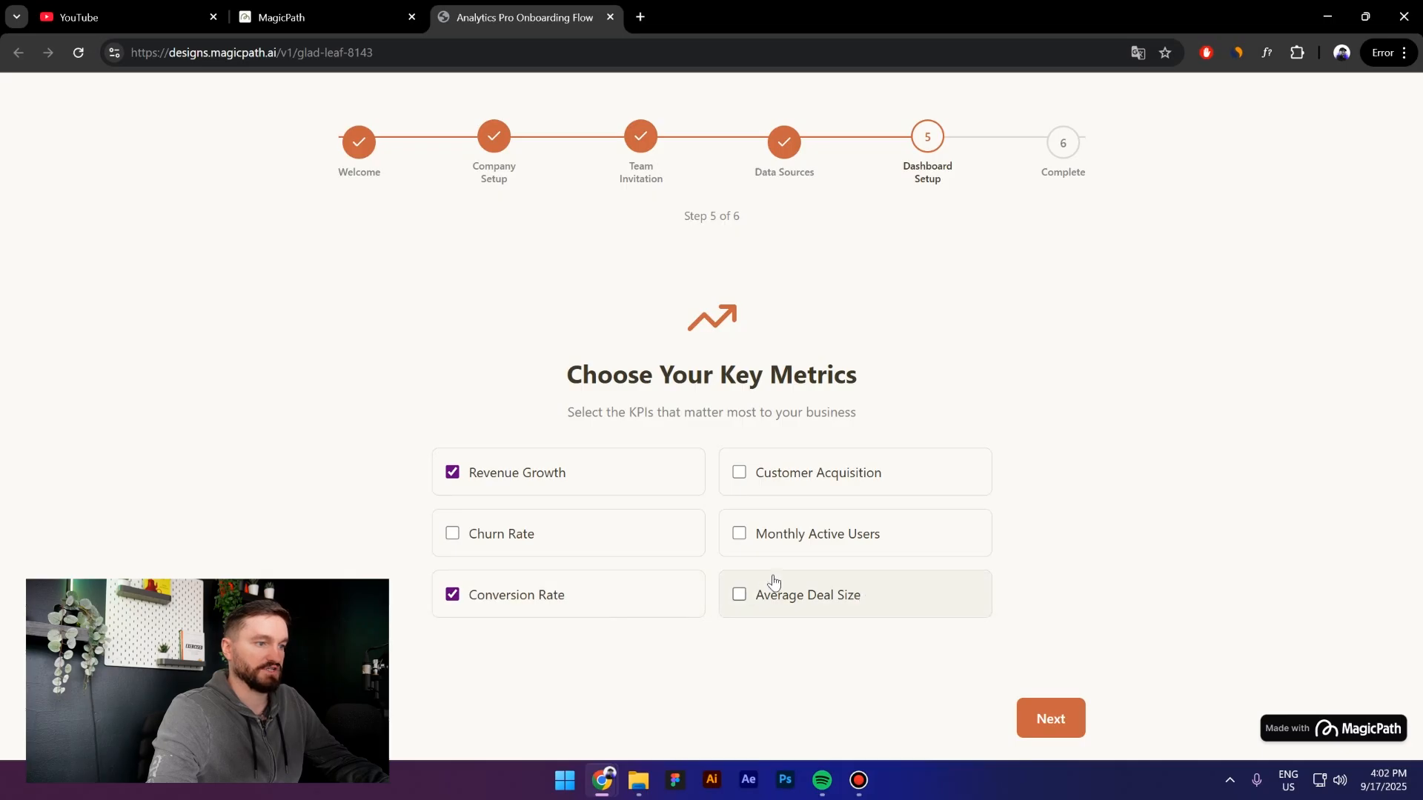
pyautogui.click(767, 602)
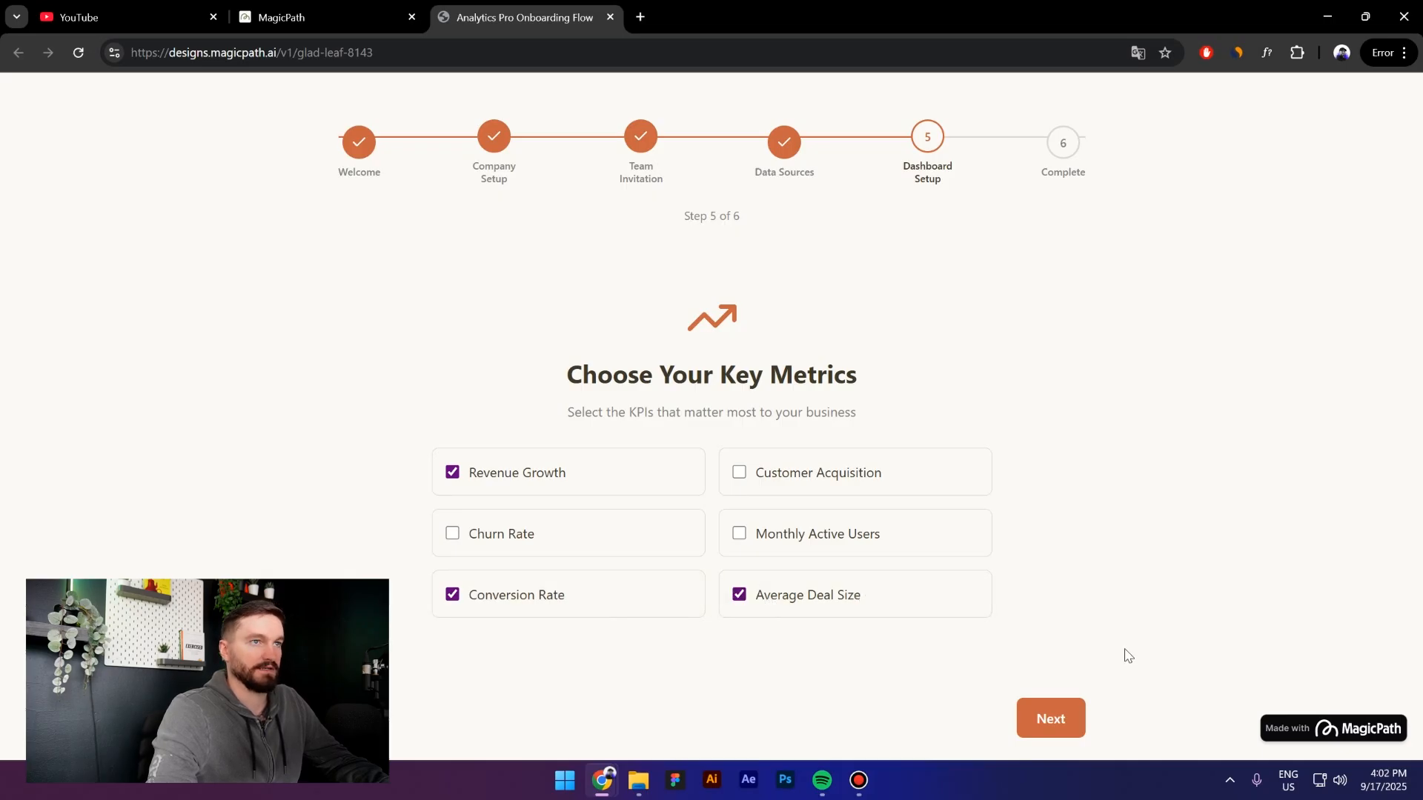
pyautogui.click(1048, 722)
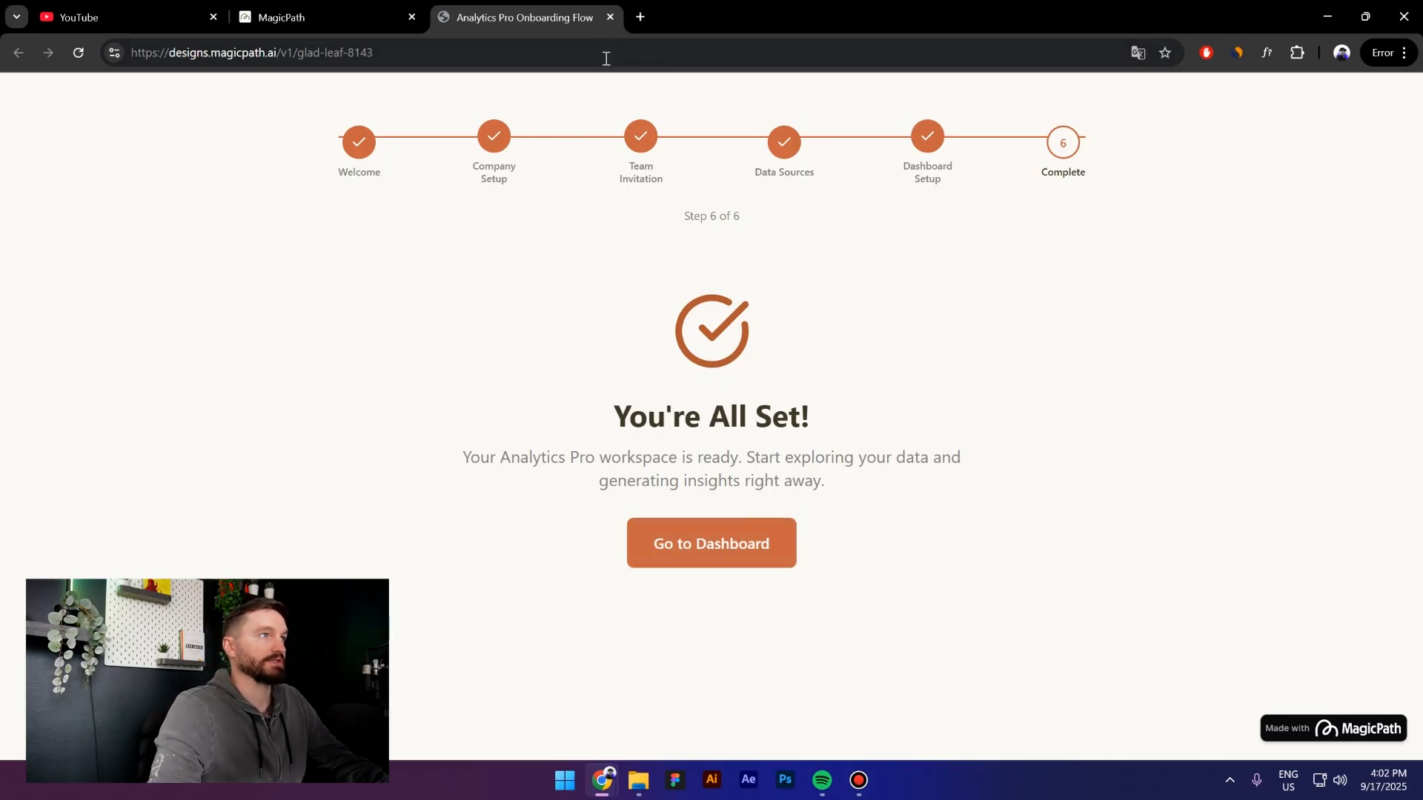
pyautogui.click(611, 17)
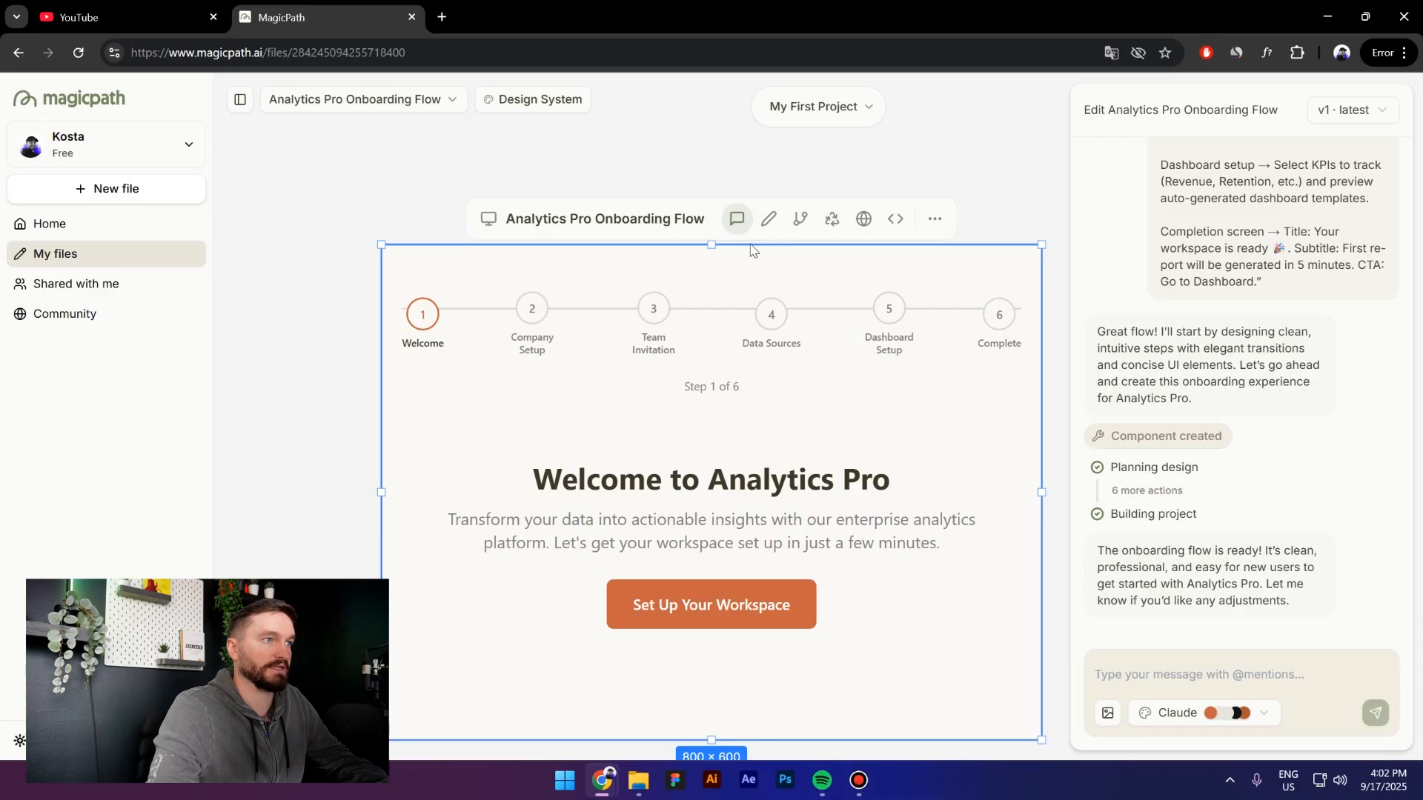
# Set the onboarding stepper row's Align to top, save the edit, and exit edit mode
pyautogui.click(770, 222)
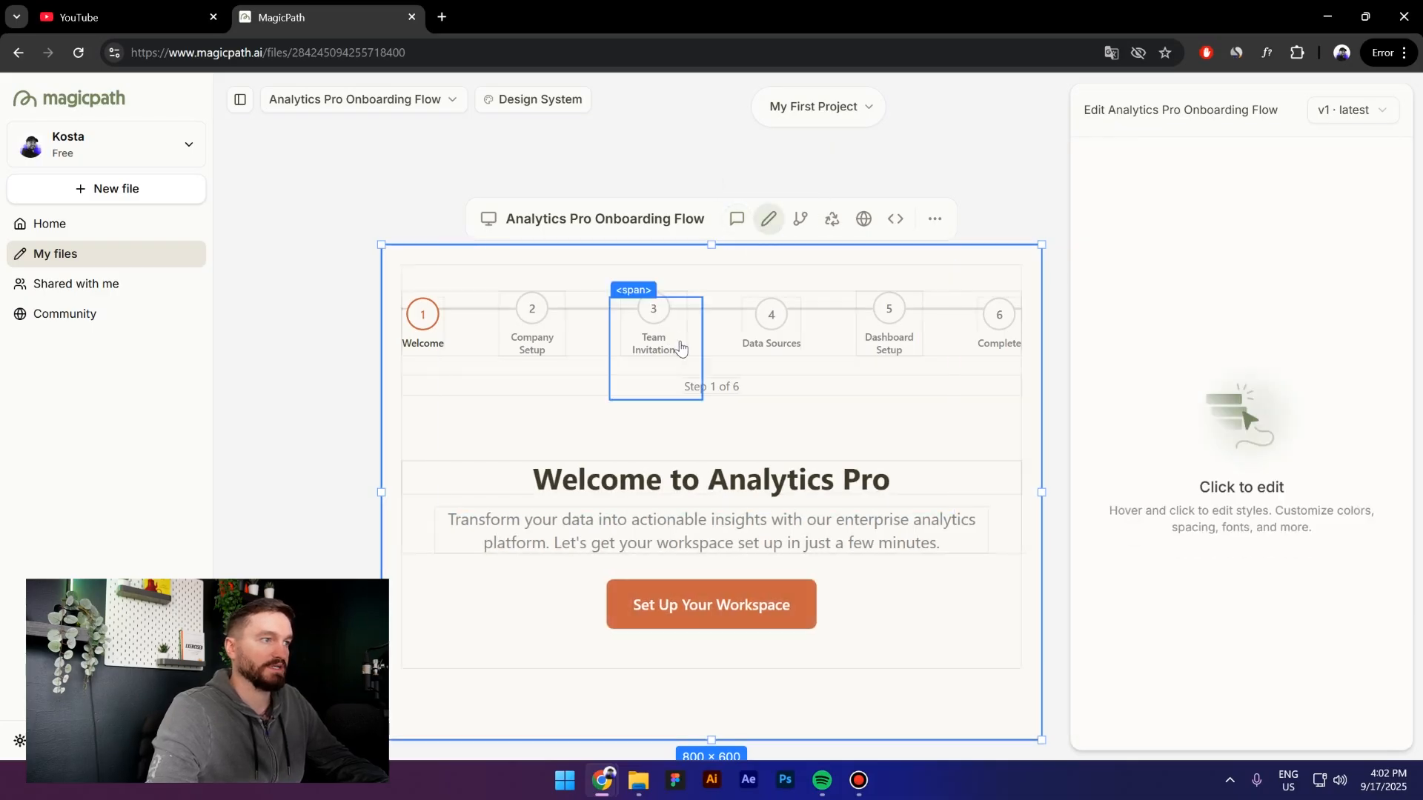
pyautogui.click(594, 320)
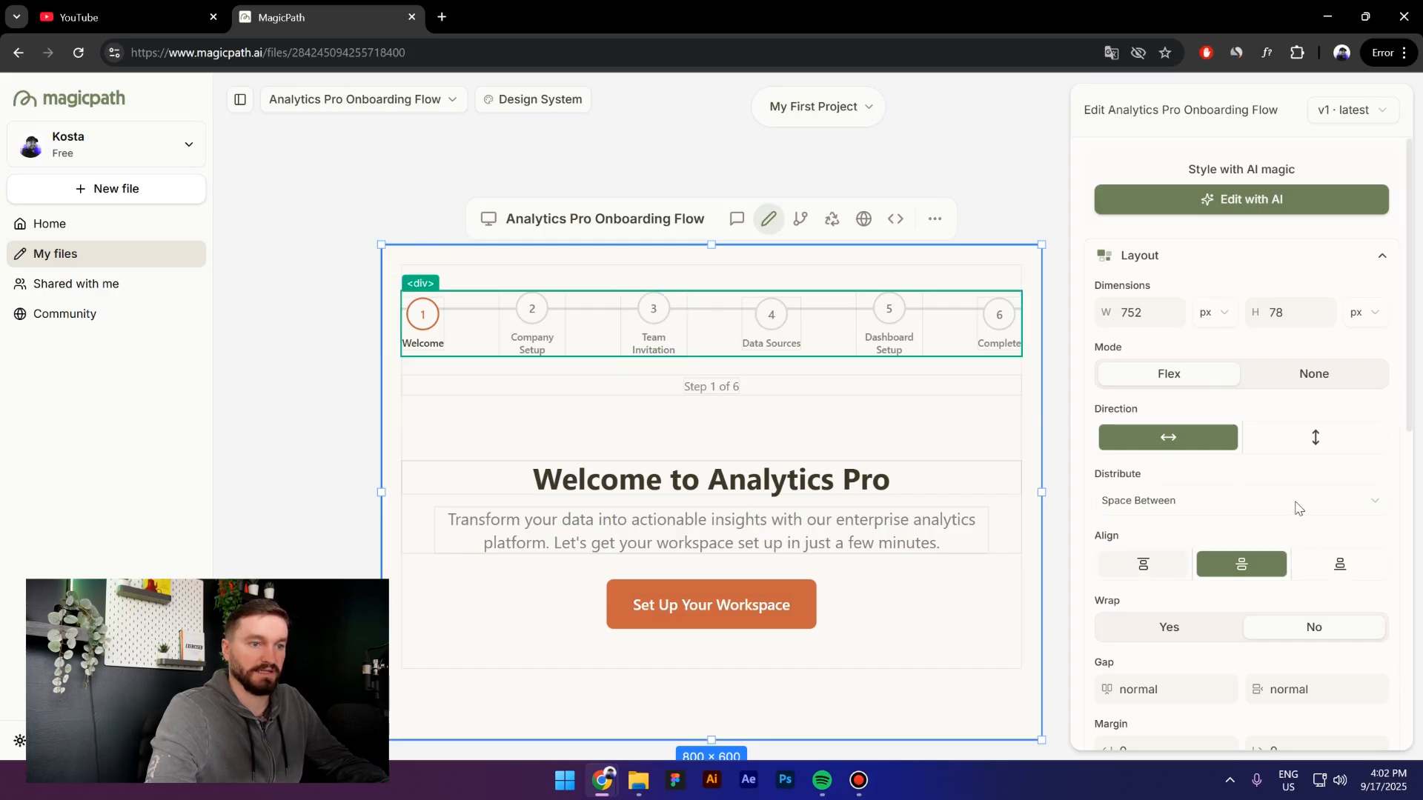
pyautogui.click(1130, 570)
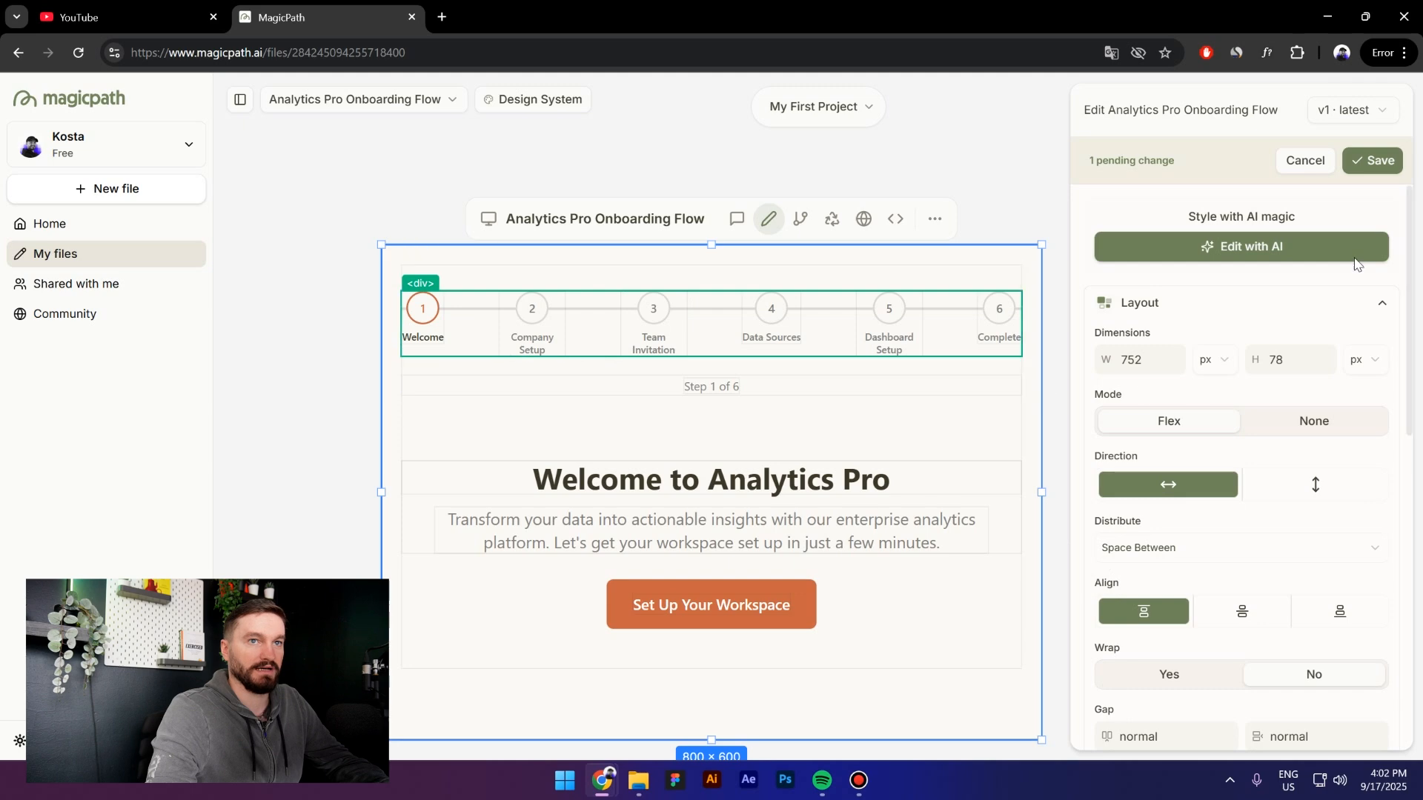
pyautogui.click(1372, 161)
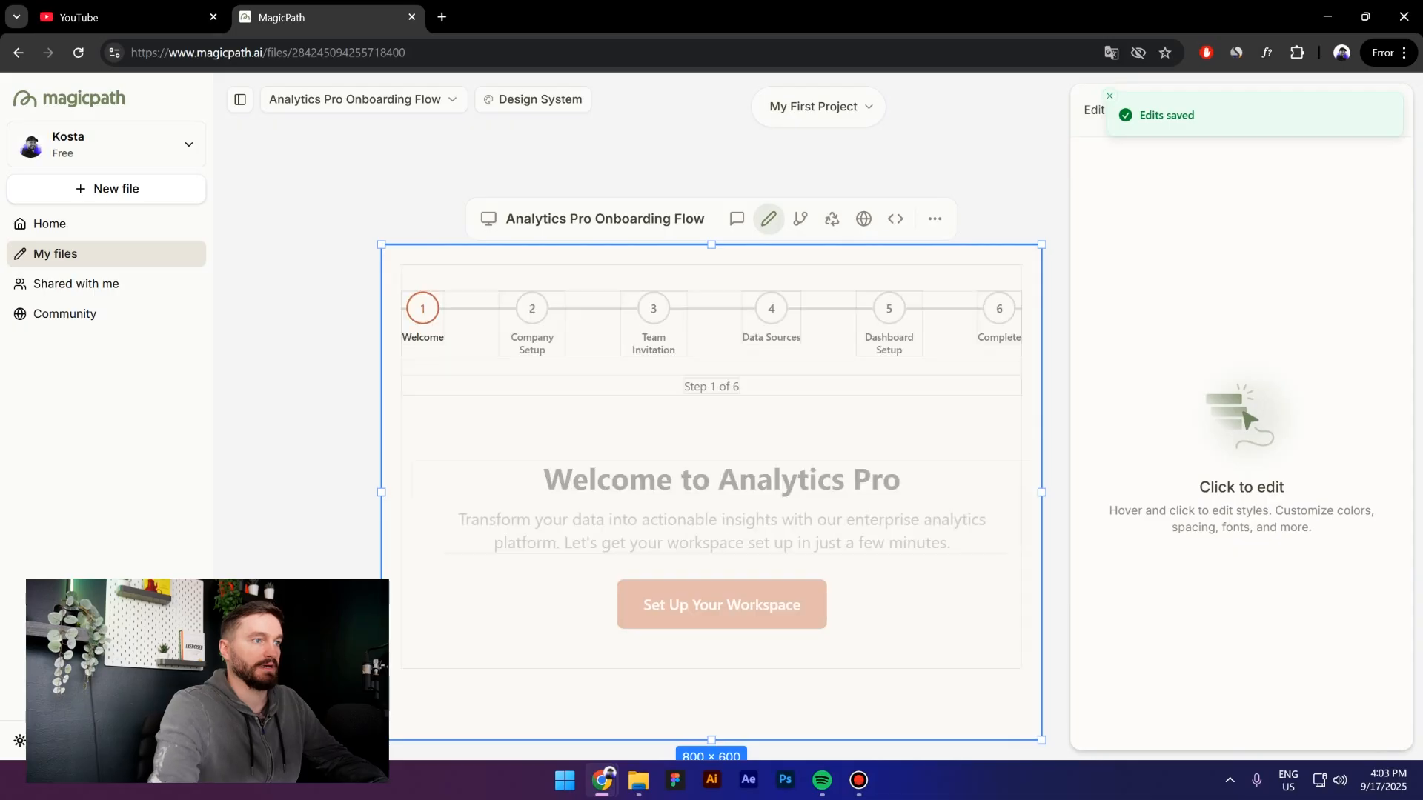
pyautogui.click(274, 499)
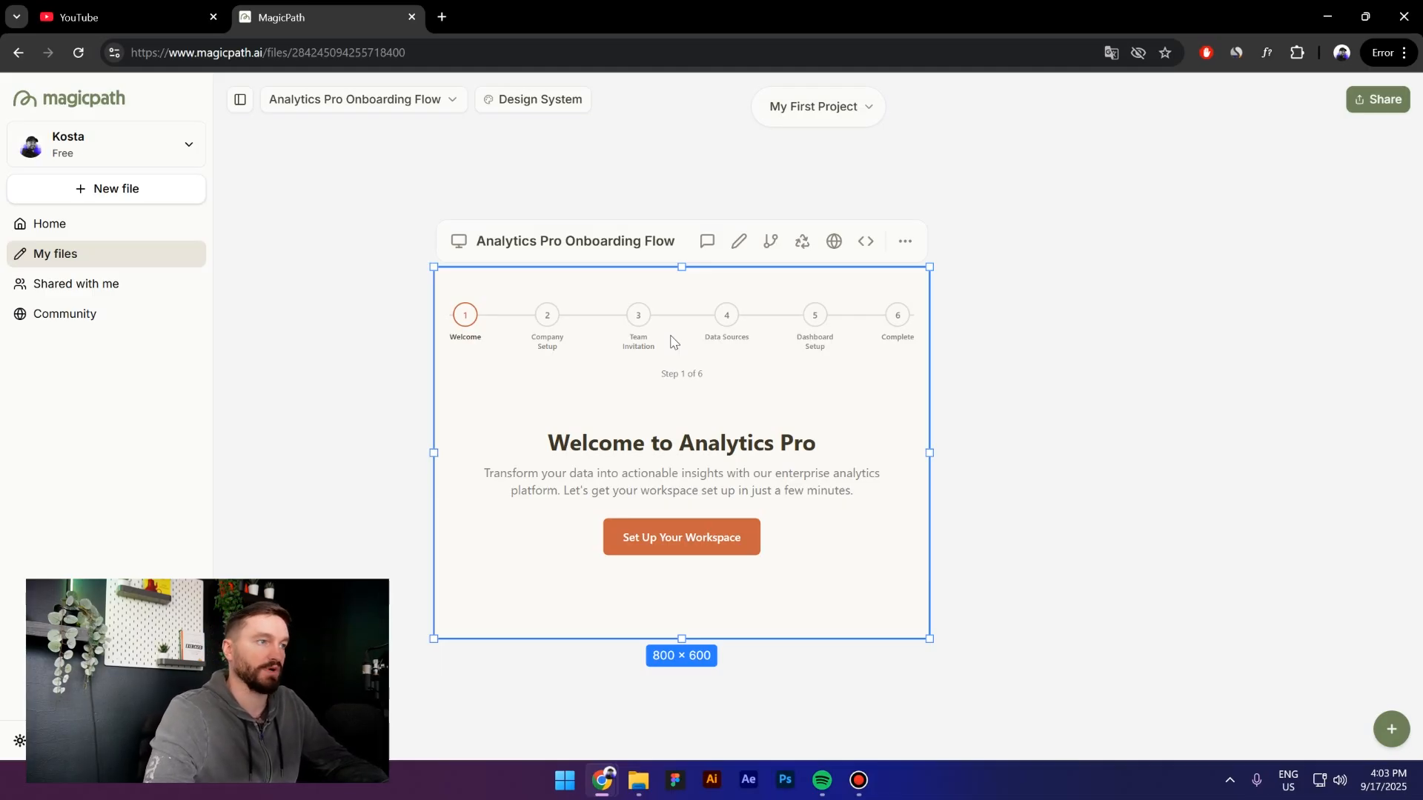
# Start a new flow from the onboarding screen and copy ChatGPT's Prompt 2 First Report Creation Flow text
pyautogui.click(769, 242)
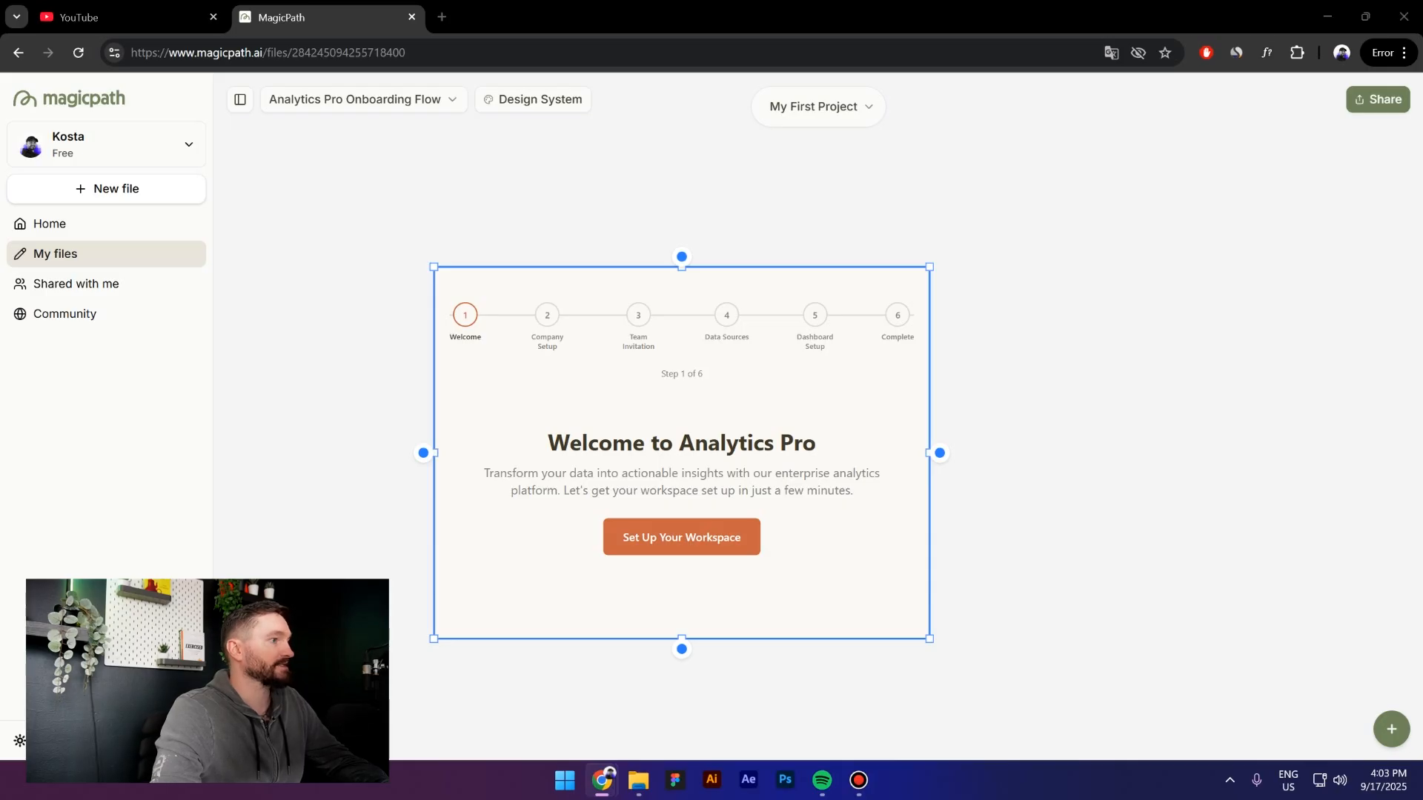
pyautogui.hotkey('alt', 'Tab')
pyautogui.scroll(-8, 664, 381)
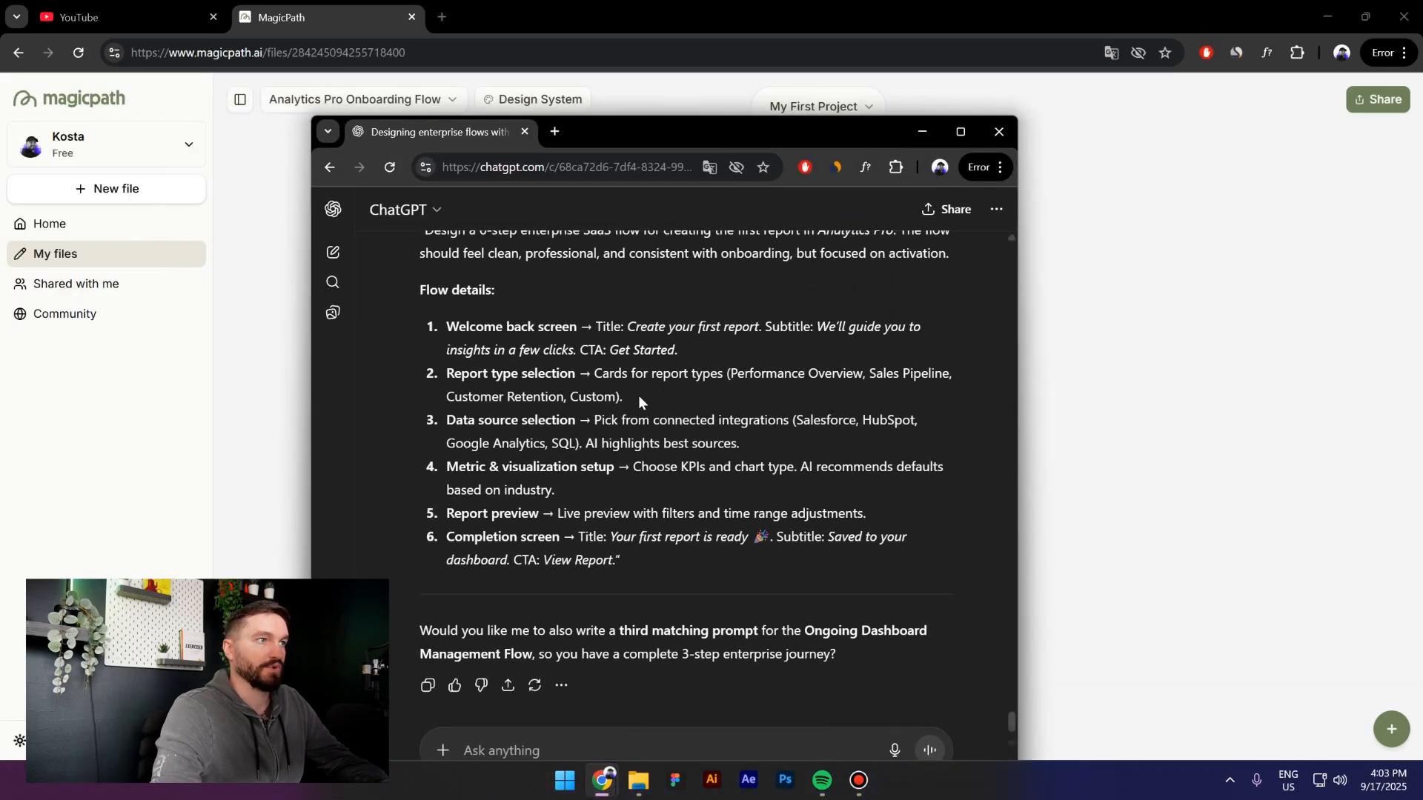
pyautogui.moveTo(749, 133); pyautogui.dragTo(872, 109)
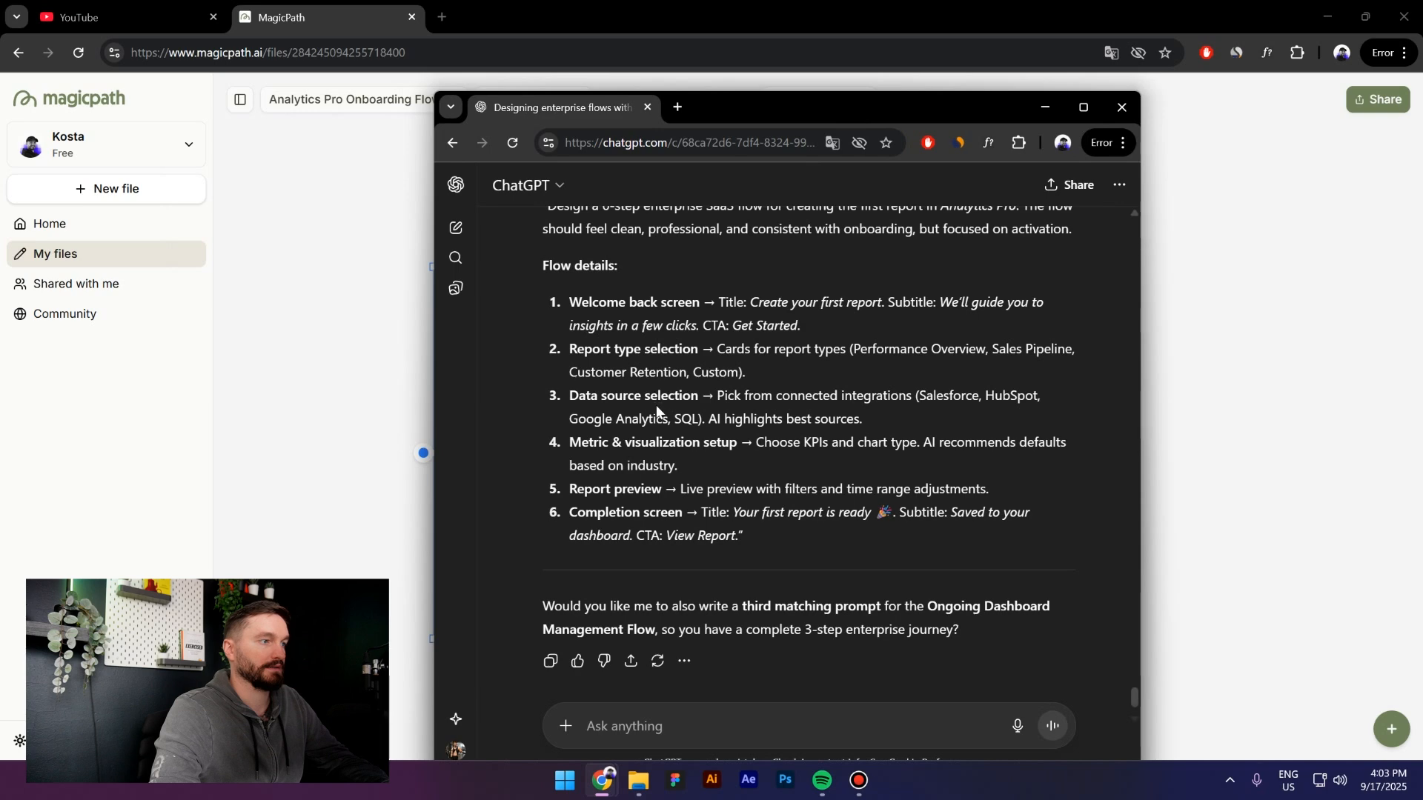
pyautogui.scroll(1, 650, 413)
pyautogui.moveTo(546, 292); pyautogui.dragTo(845, 533)
pyautogui.scroll(2, 741, 386)
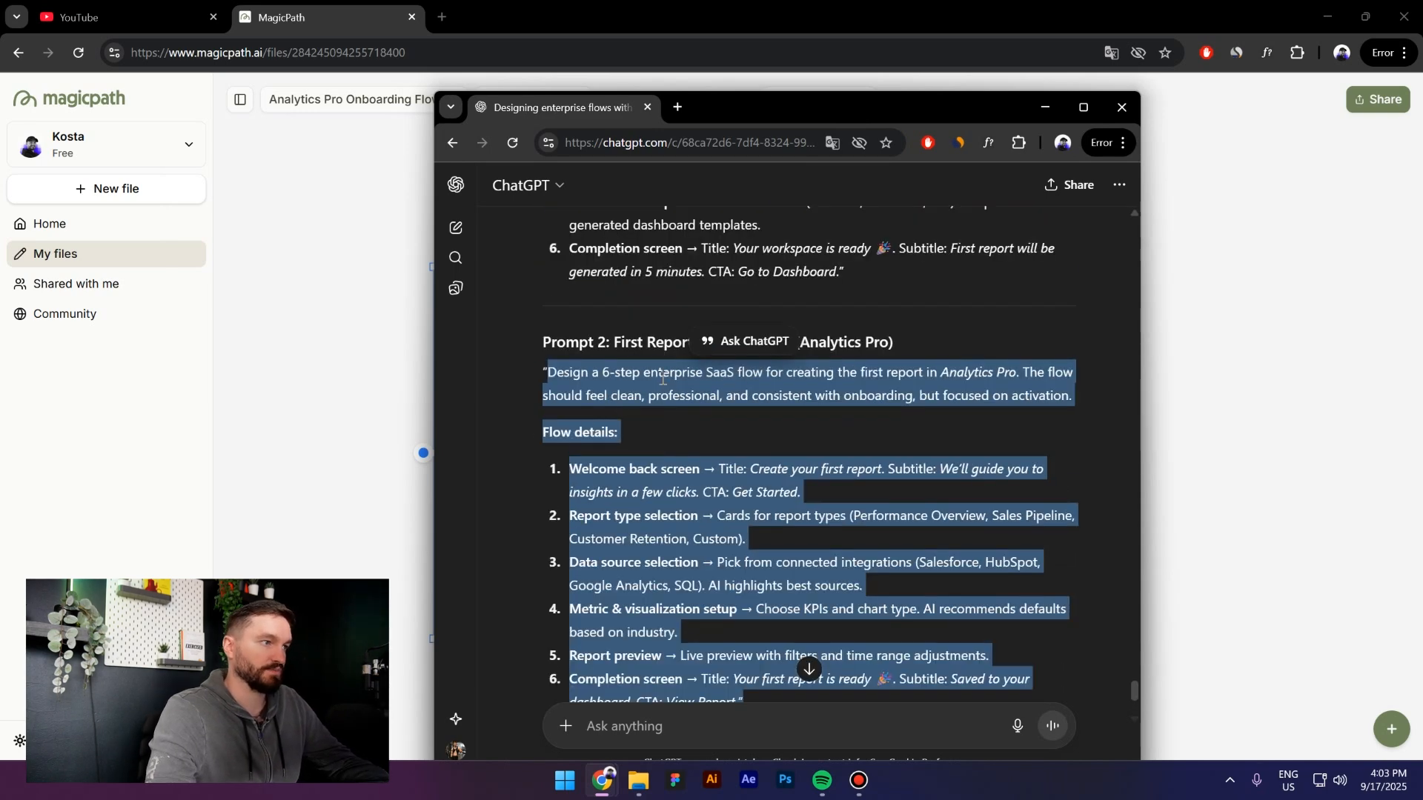
pyautogui.click(504, 443)
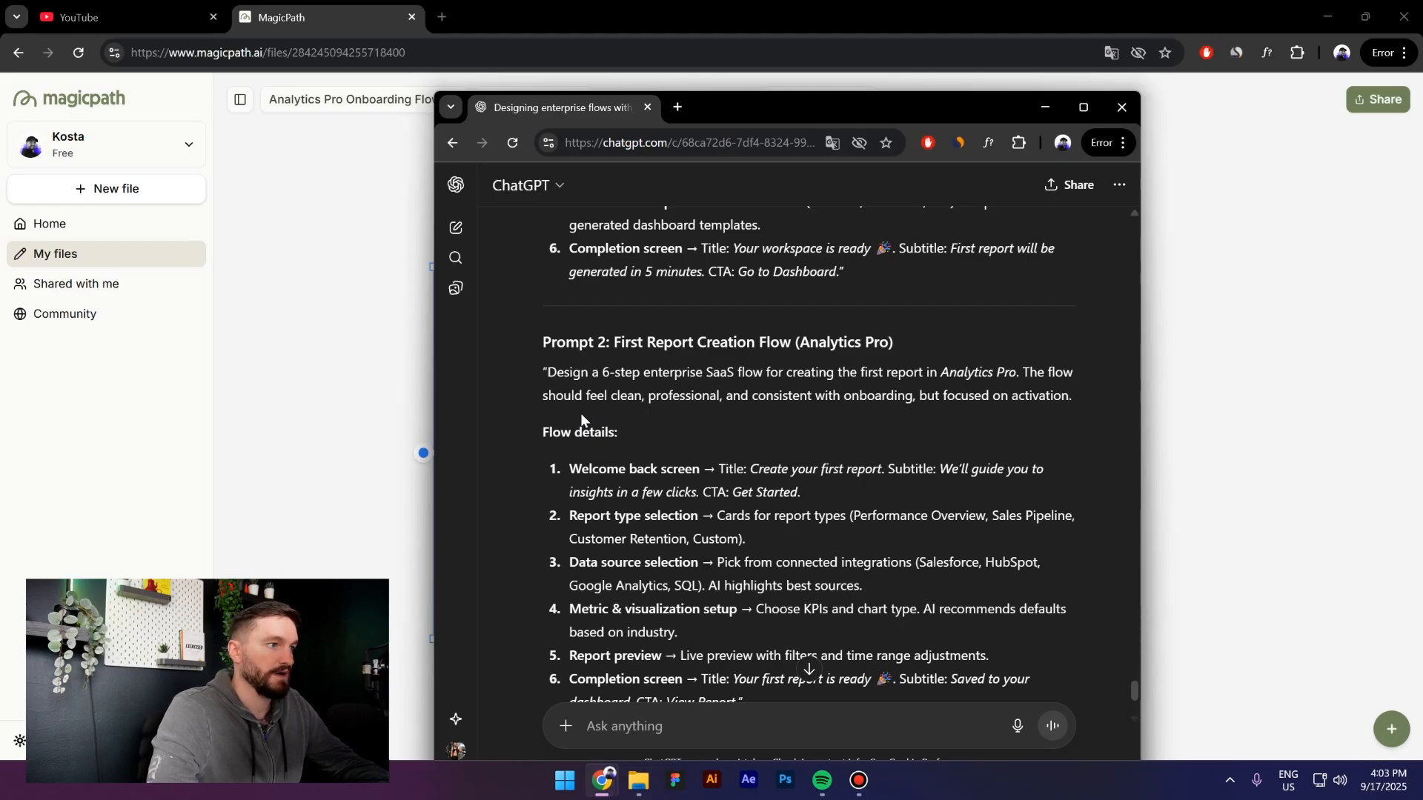
pyautogui.scroll(-1, 630, 474)
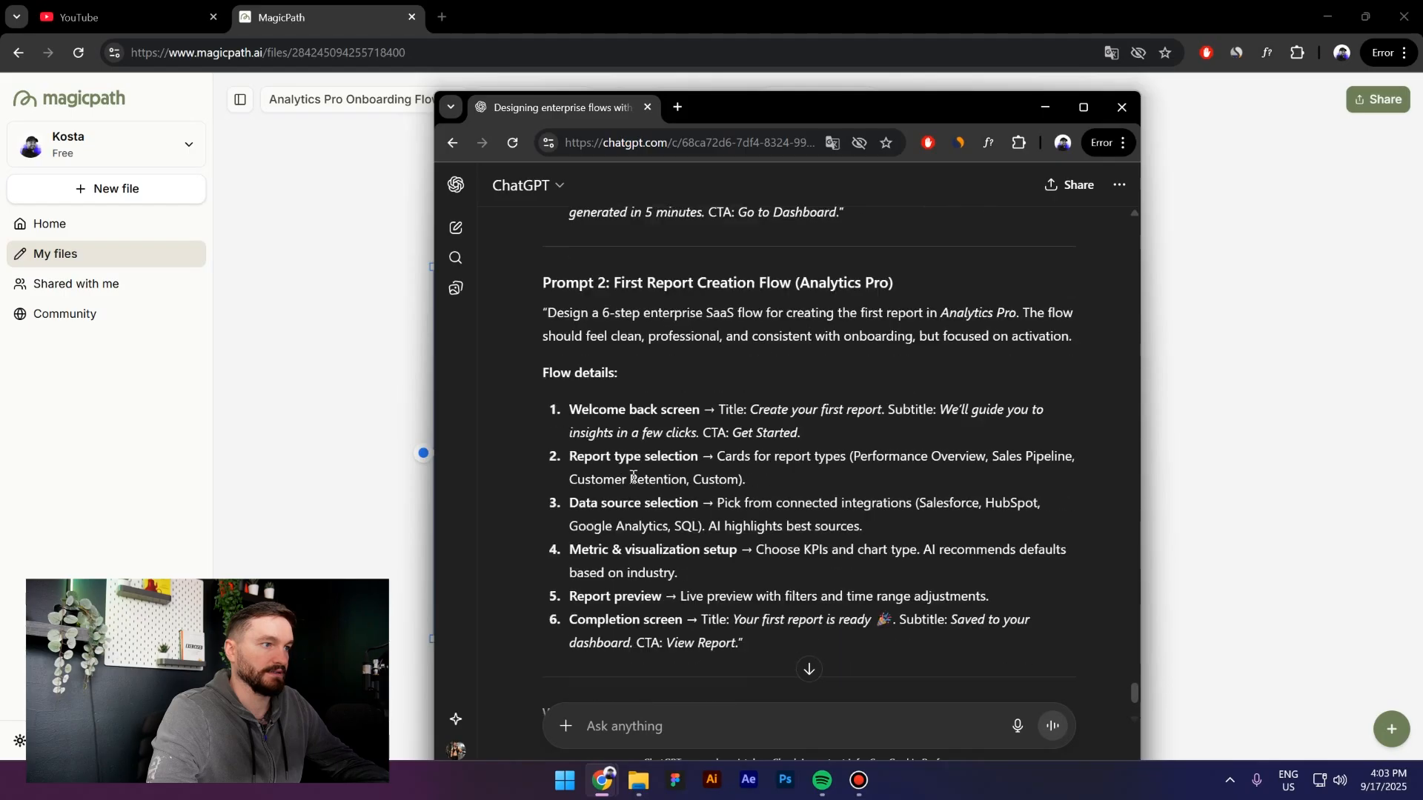
pyautogui.moveTo(927, 107); pyautogui.dragTo(0, 245)
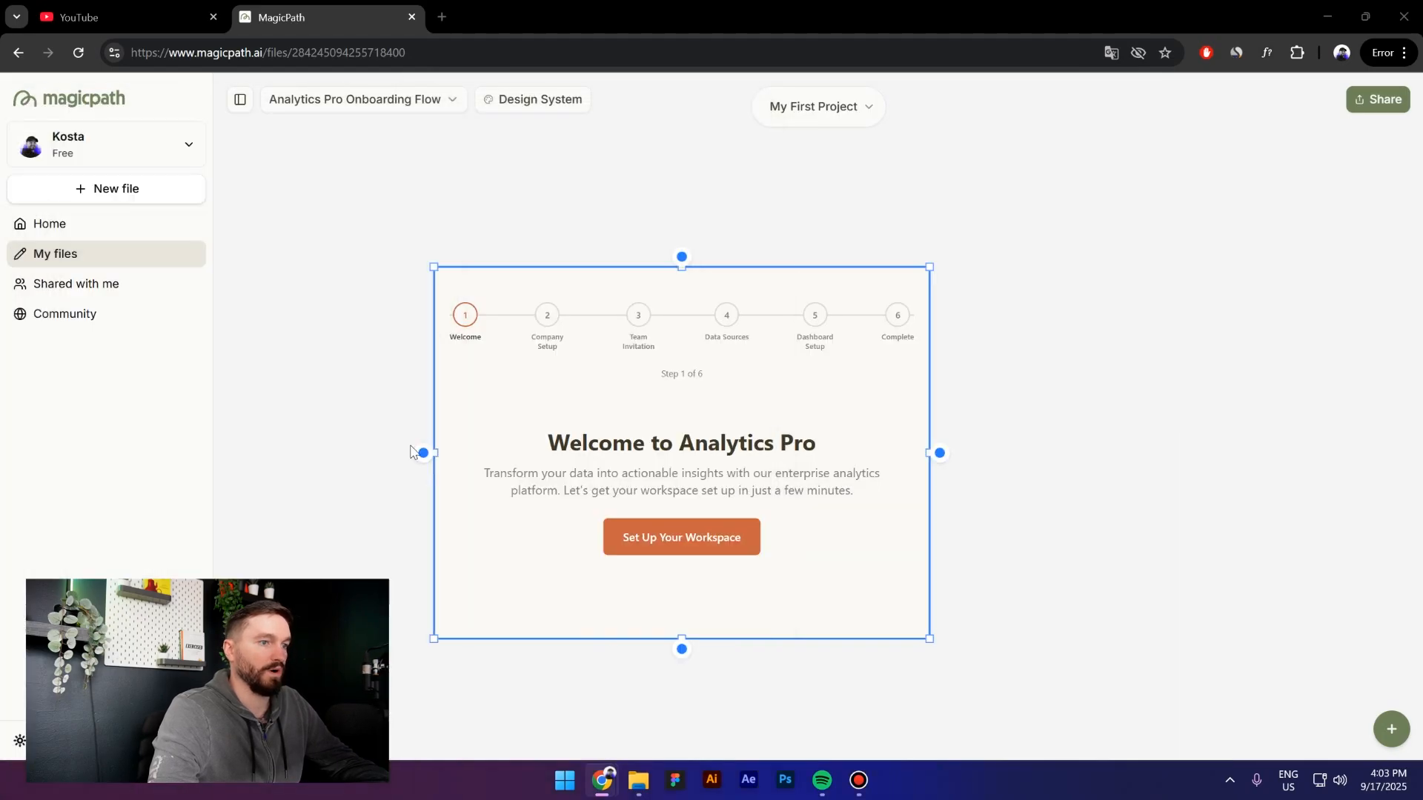
# Paste the report-flow prompt into the right-edge flow step prompt to generate the Create your first report screen
pyautogui.click(939, 454)
pyautogui.hotkey('ctrl', 'v')
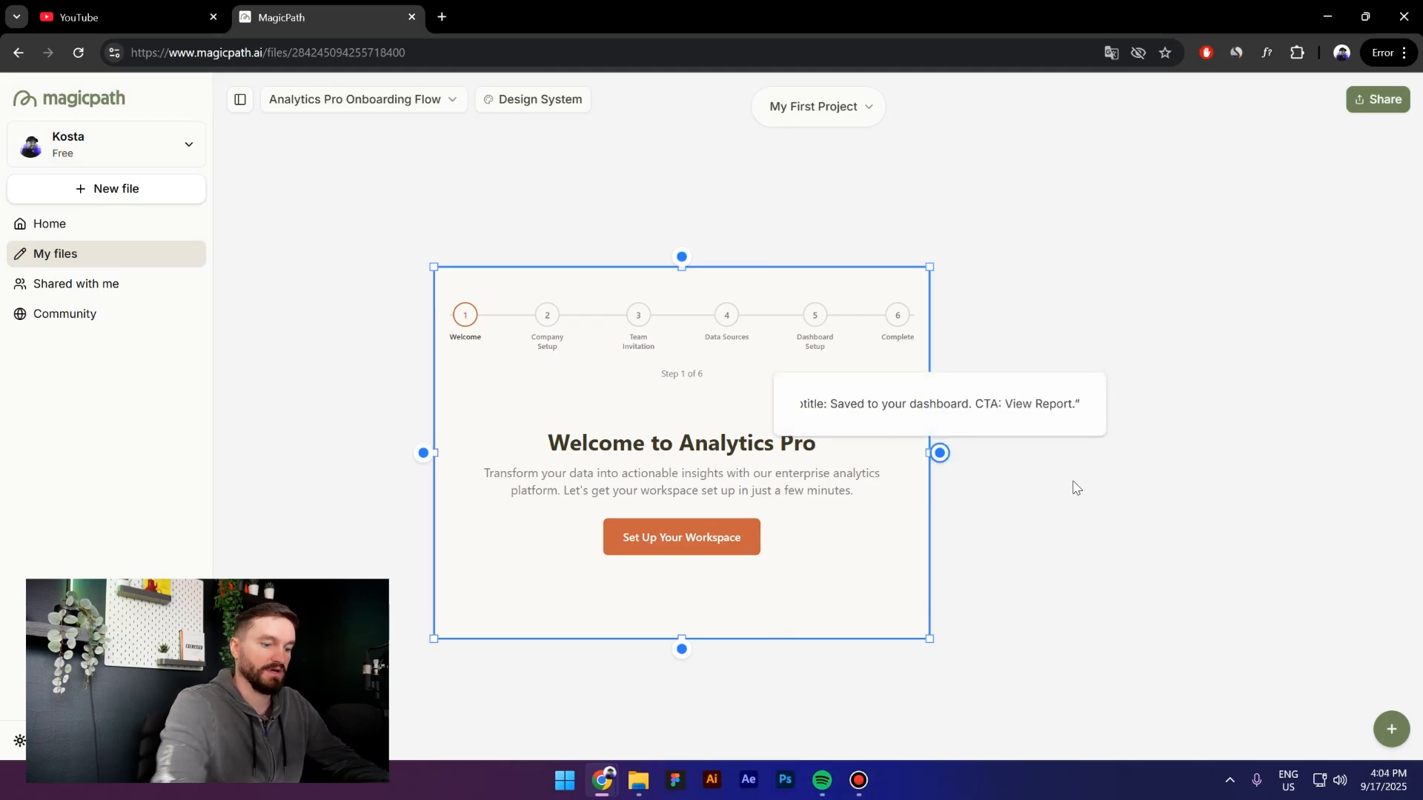
pyautogui.press('Return')
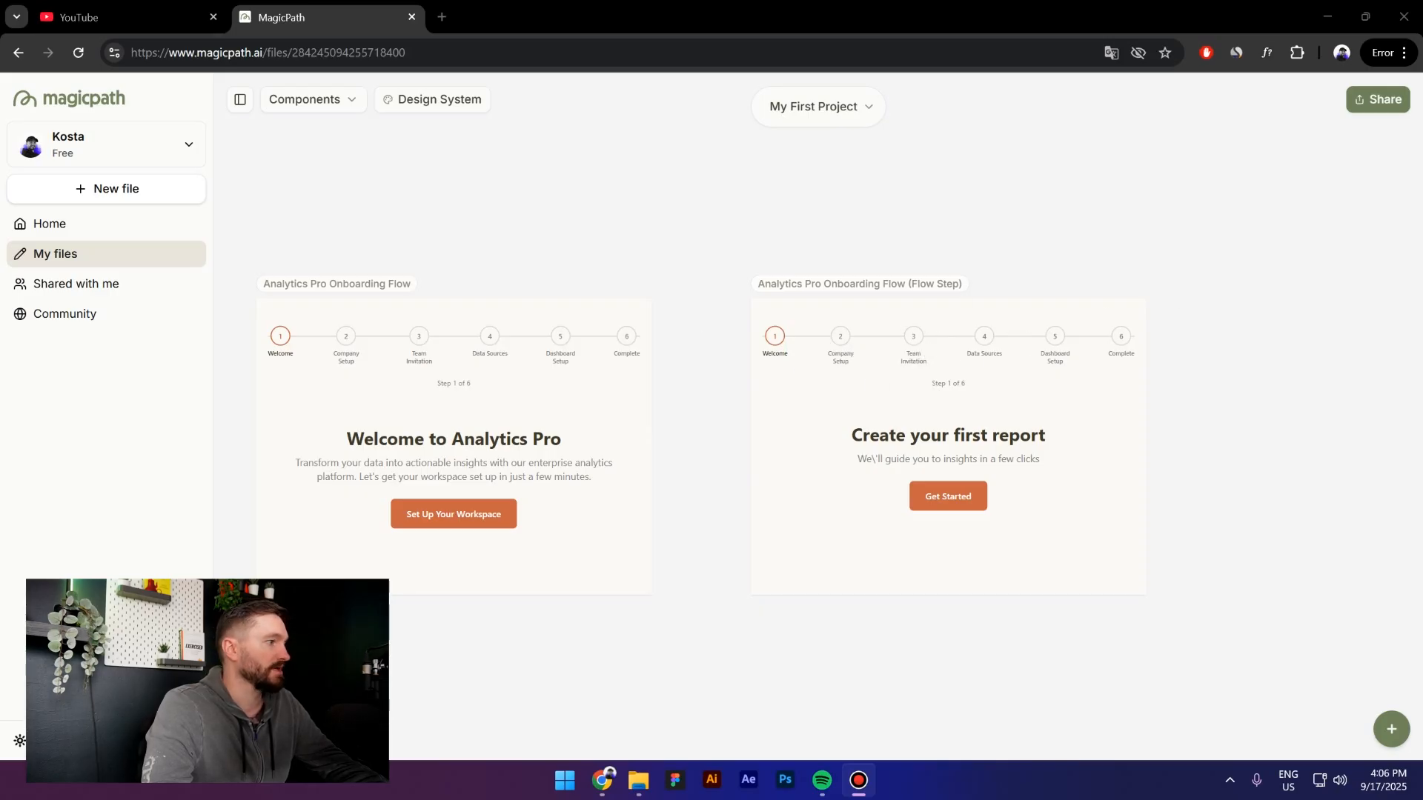
pyautogui.hotkey('alt', 'Tab')
pyautogui.moveTo(762, 219); pyautogui.dragTo(988, 140)
pyautogui.scroll(-2, 826, 504)
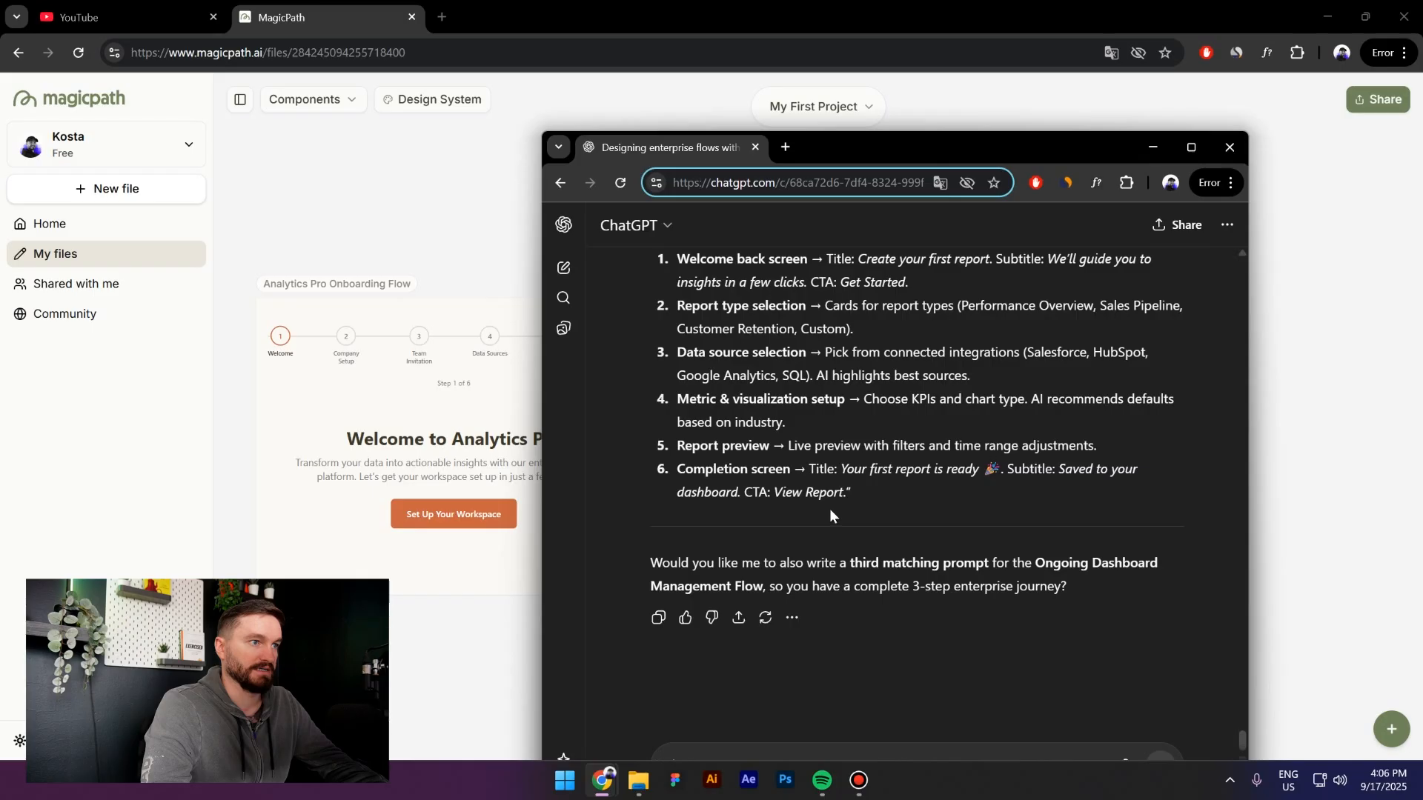
pyautogui.scroll(1, 830, 511)
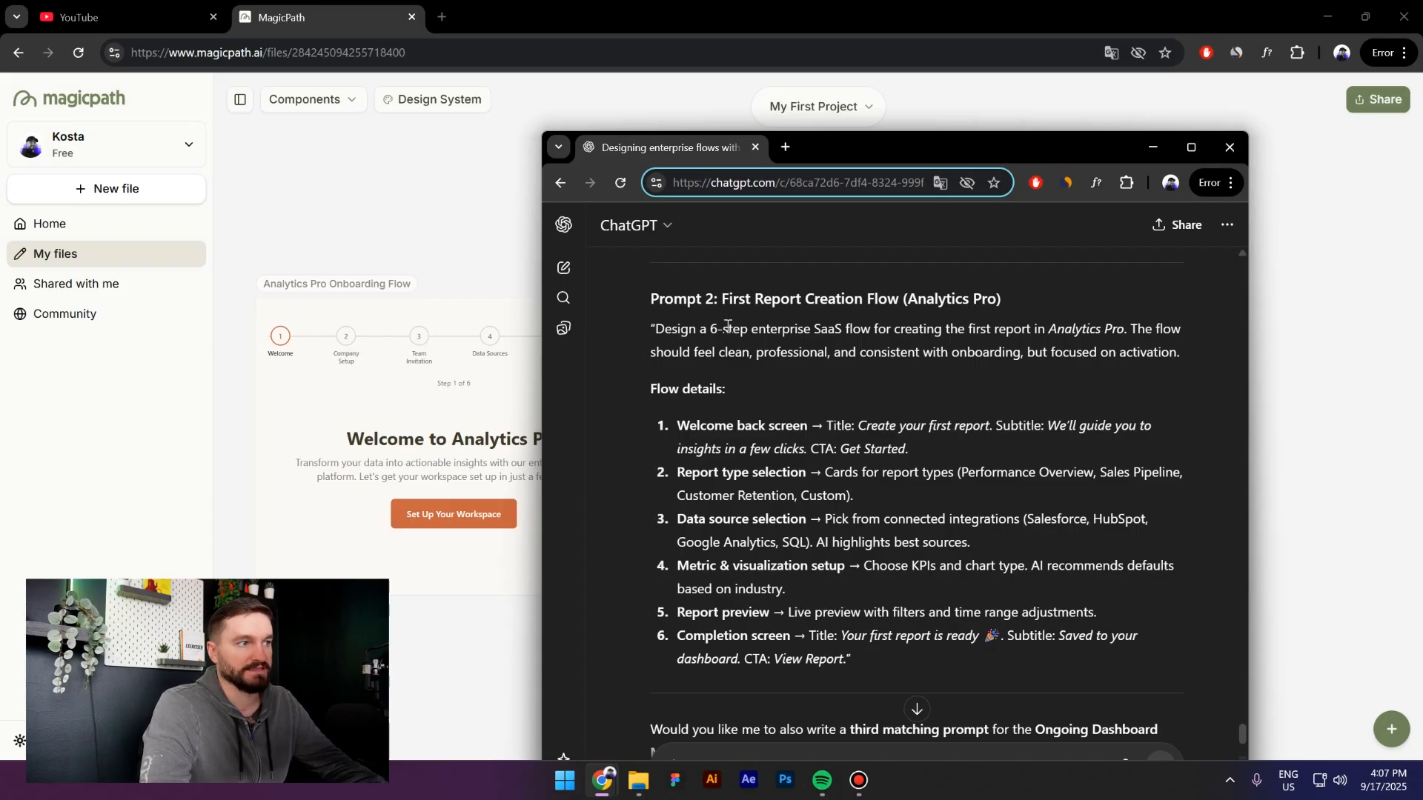
pyautogui.moveTo(751, 329); pyautogui.dragTo(652, 329)
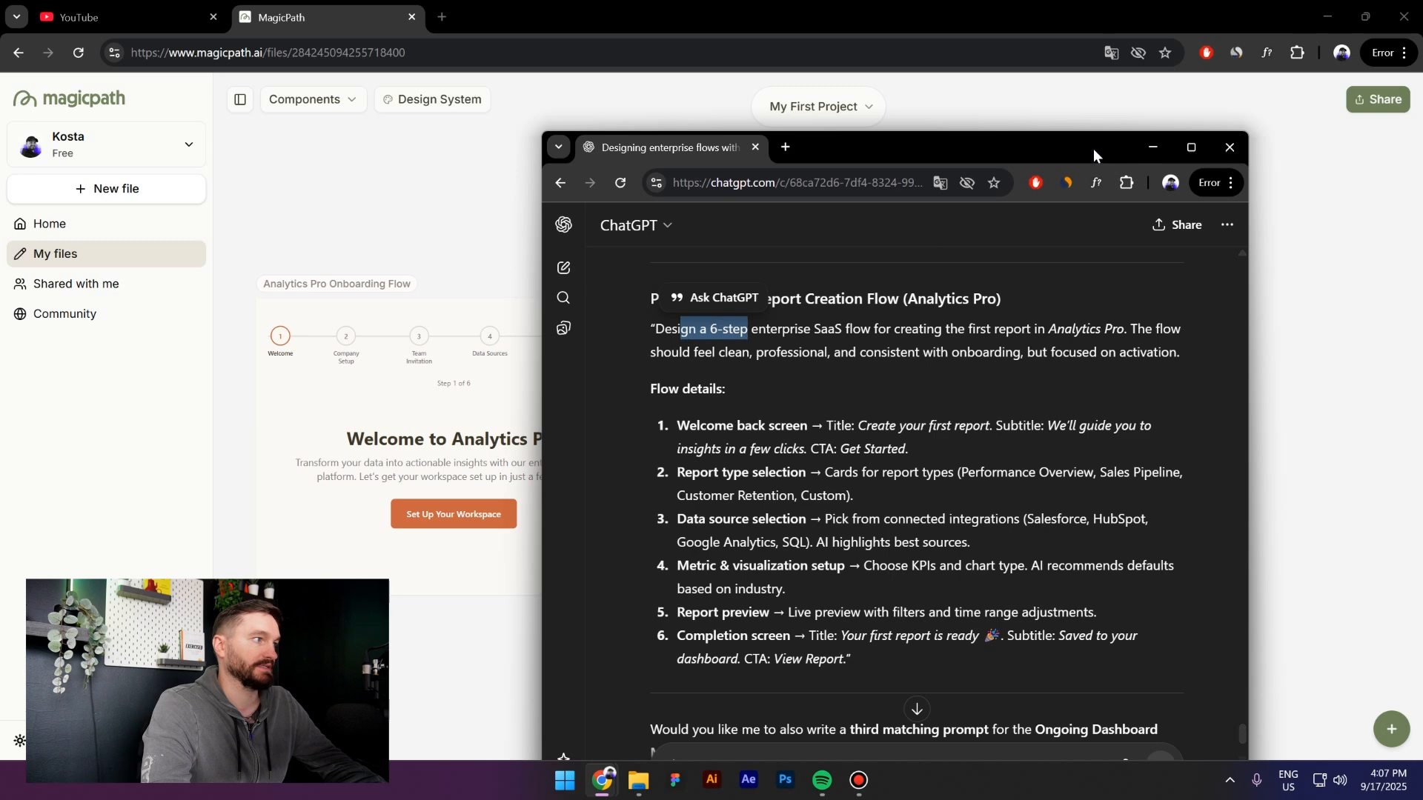
pyautogui.click(1153, 147)
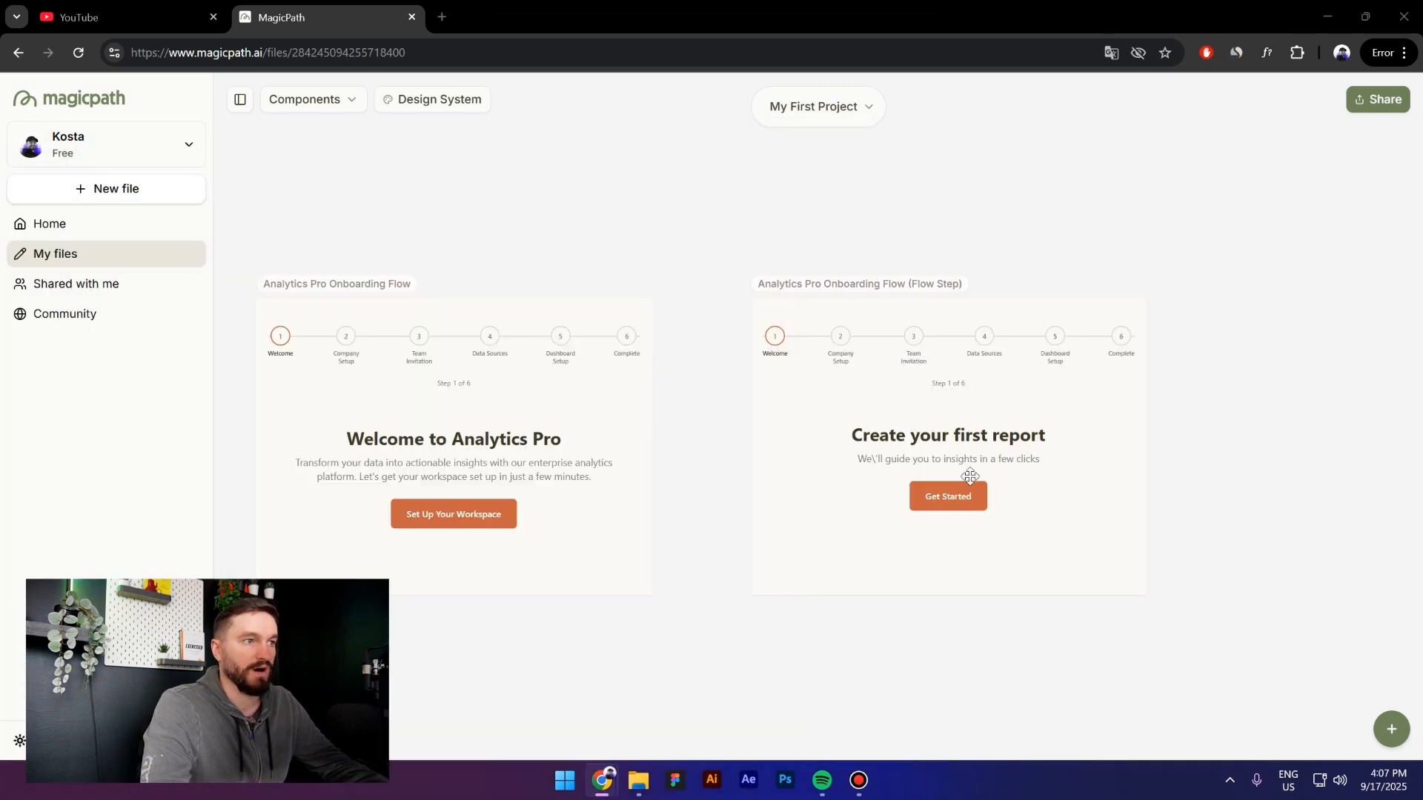
pyautogui.scroll(3, 1012, 464)
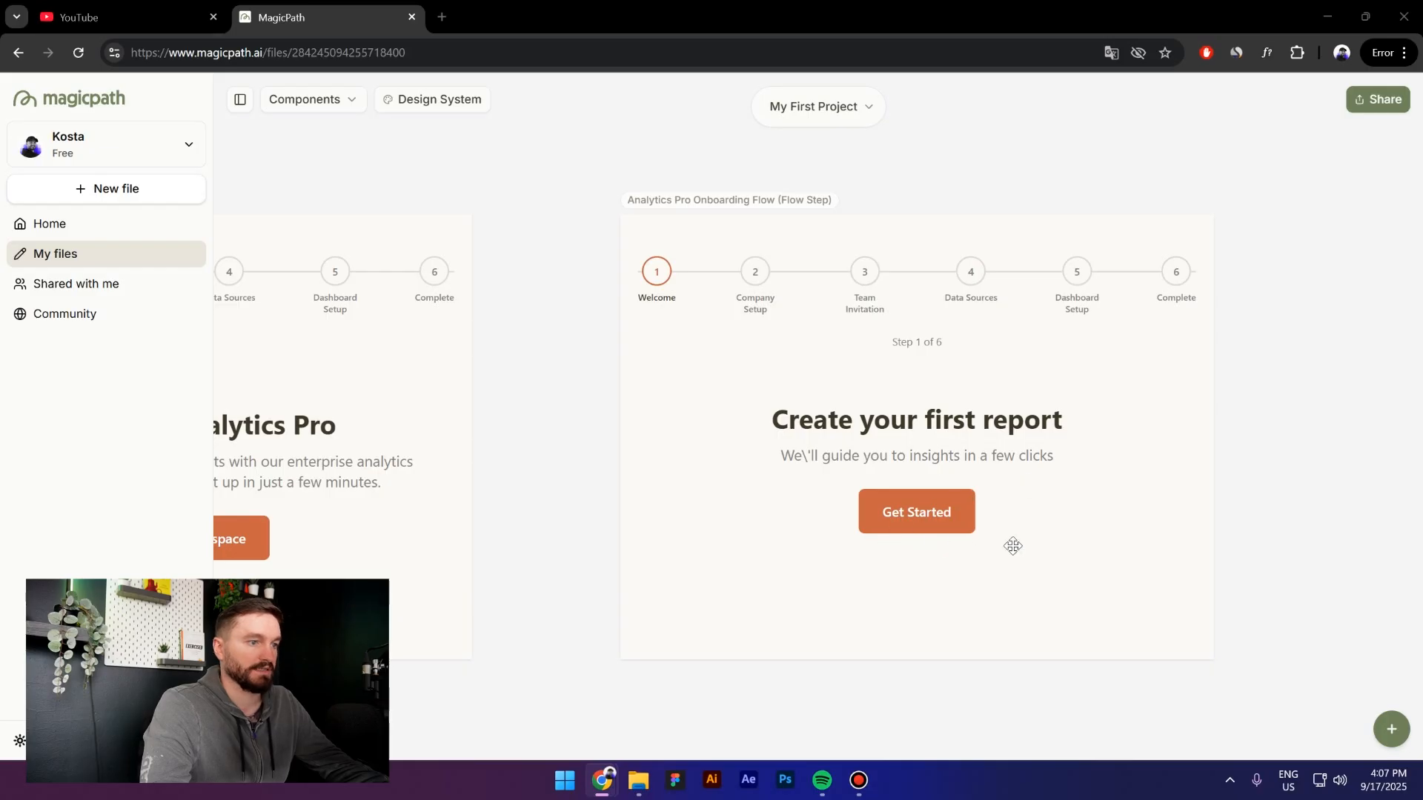
# Start the report prototype and advance past the report-type step to data sources
pyautogui.click(916, 513)
pyautogui.click(915, 515)
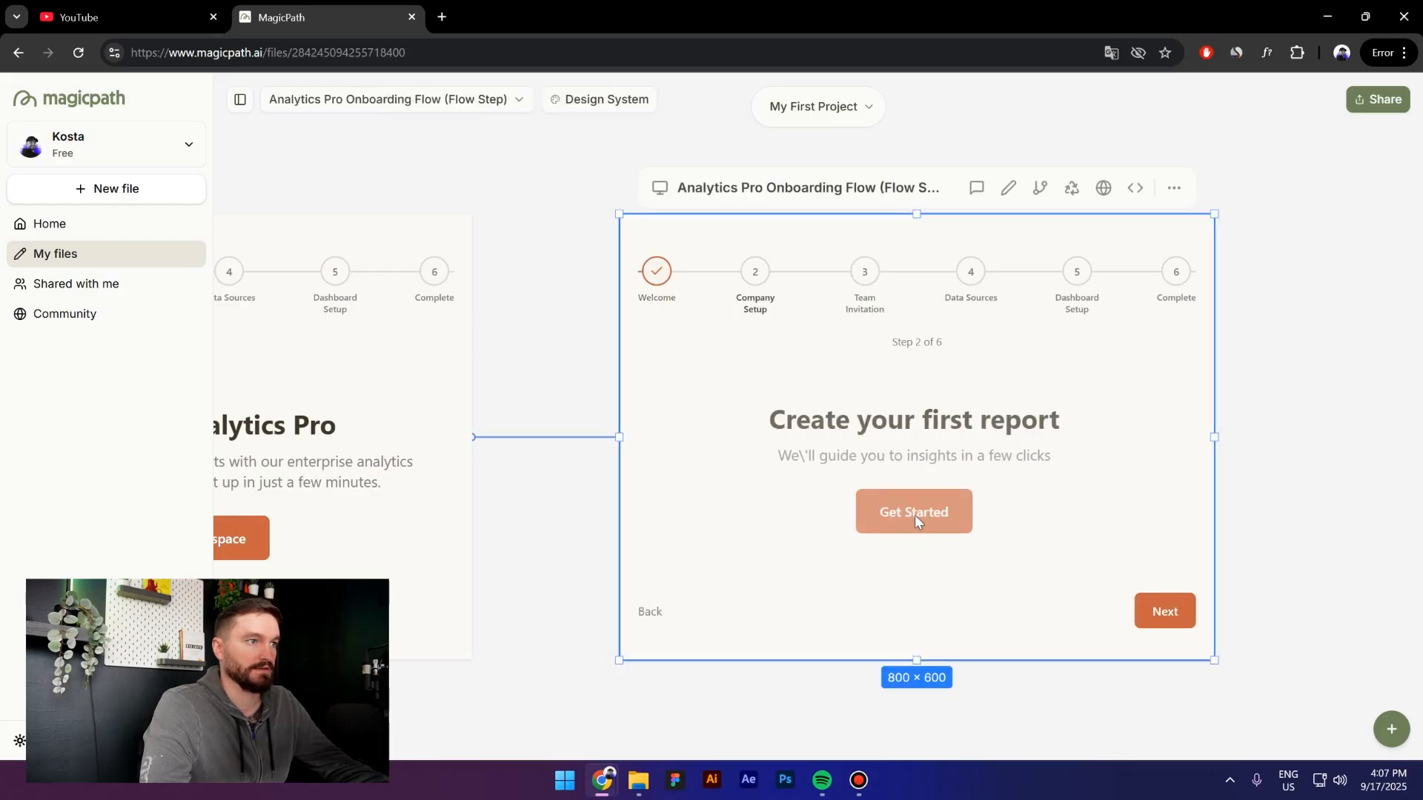
pyautogui.scroll(-3, 917, 523)
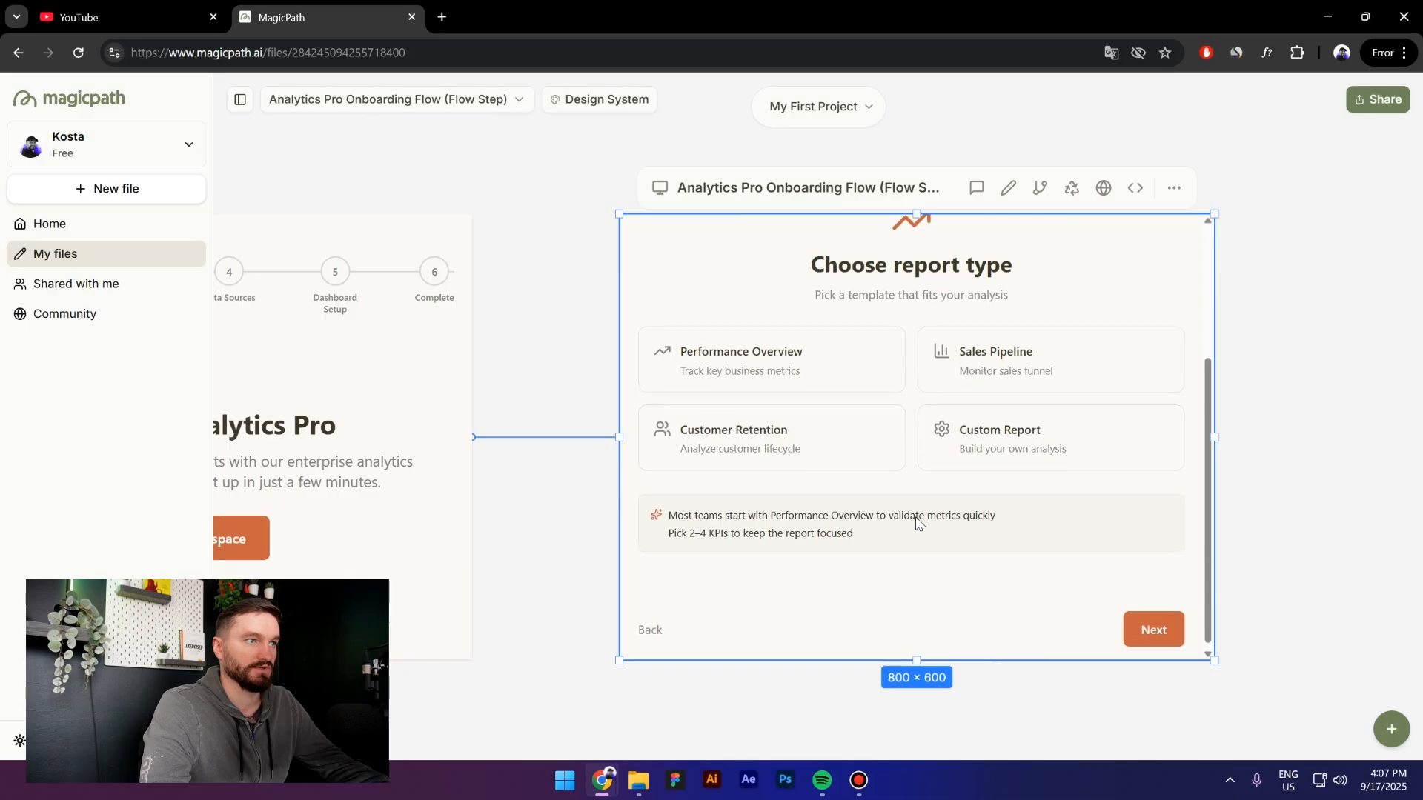
pyautogui.scroll(3, 919, 523)
pyautogui.scroll(-2, 923, 528)
pyautogui.scroll(-2, 923, 530)
pyautogui.scroll(1, 923, 530)
pyautogui.scroll(-1, 923, 529)
pyautogui.click(1150, 625)
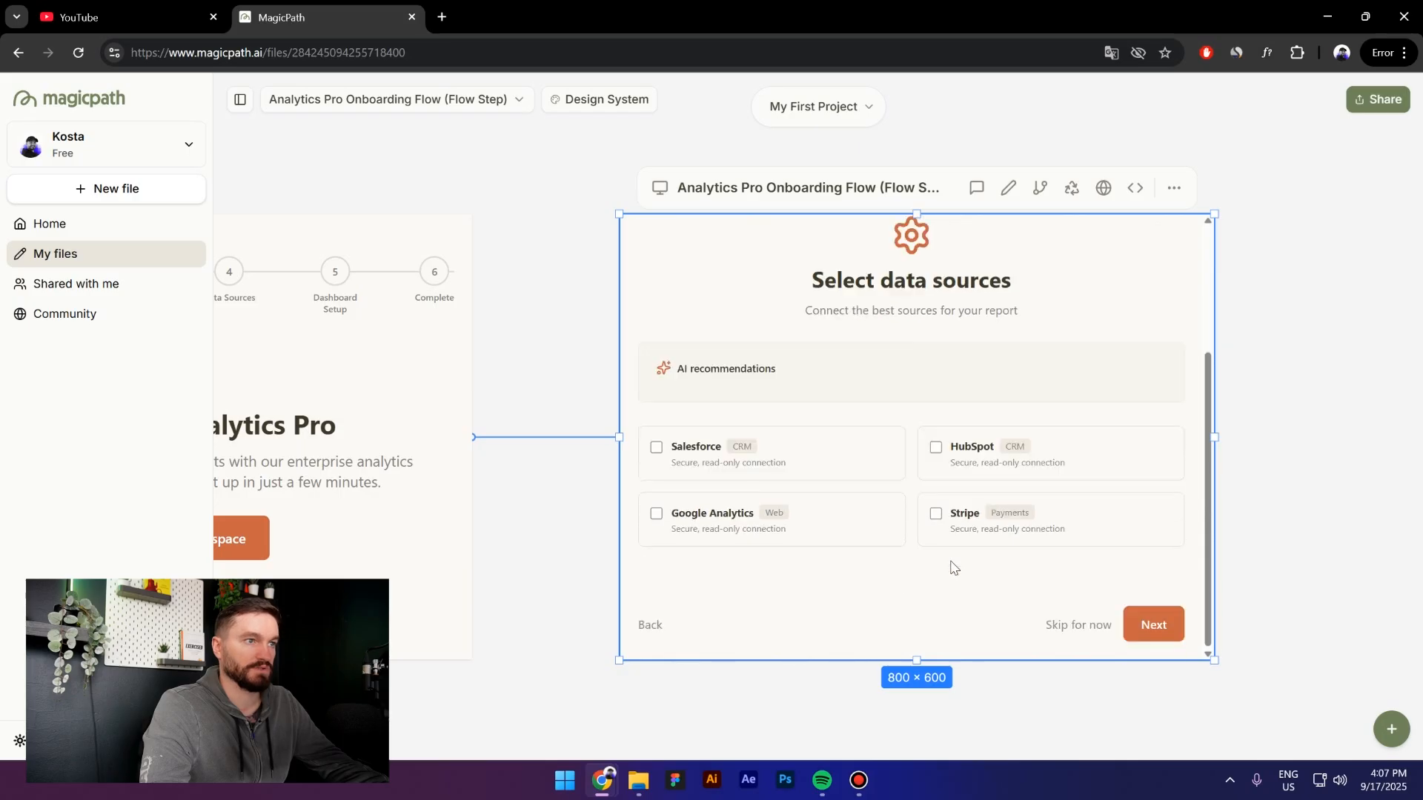
# Reach the metrics step, tick Revenue as a KPI and choose the Pie chart type
pyautogui.scroll(3, 954, 569)
pyautogui.scroll(-3, 957, 573)
pyautogui.click(1157, 625)
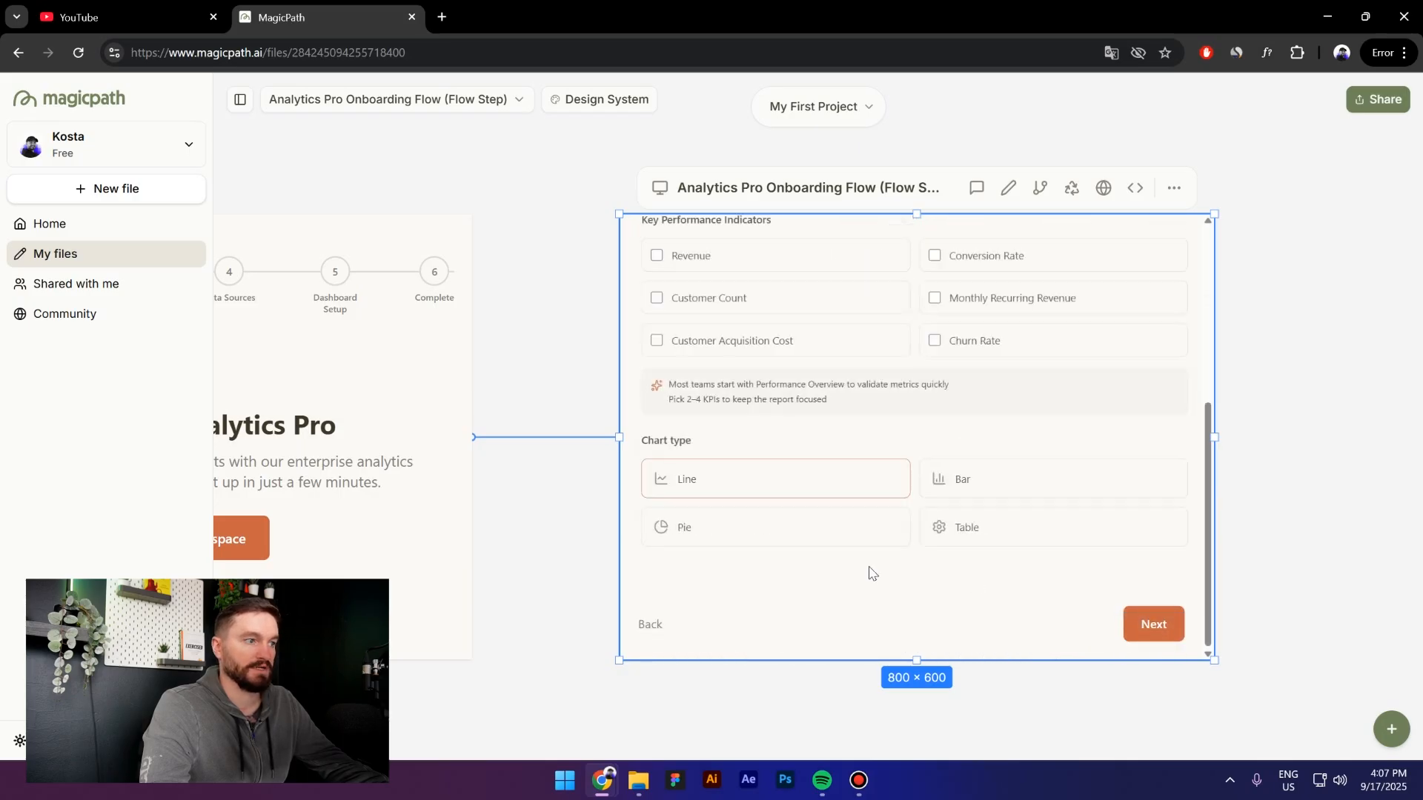
pyautogui.scroll(4, 897, 519)
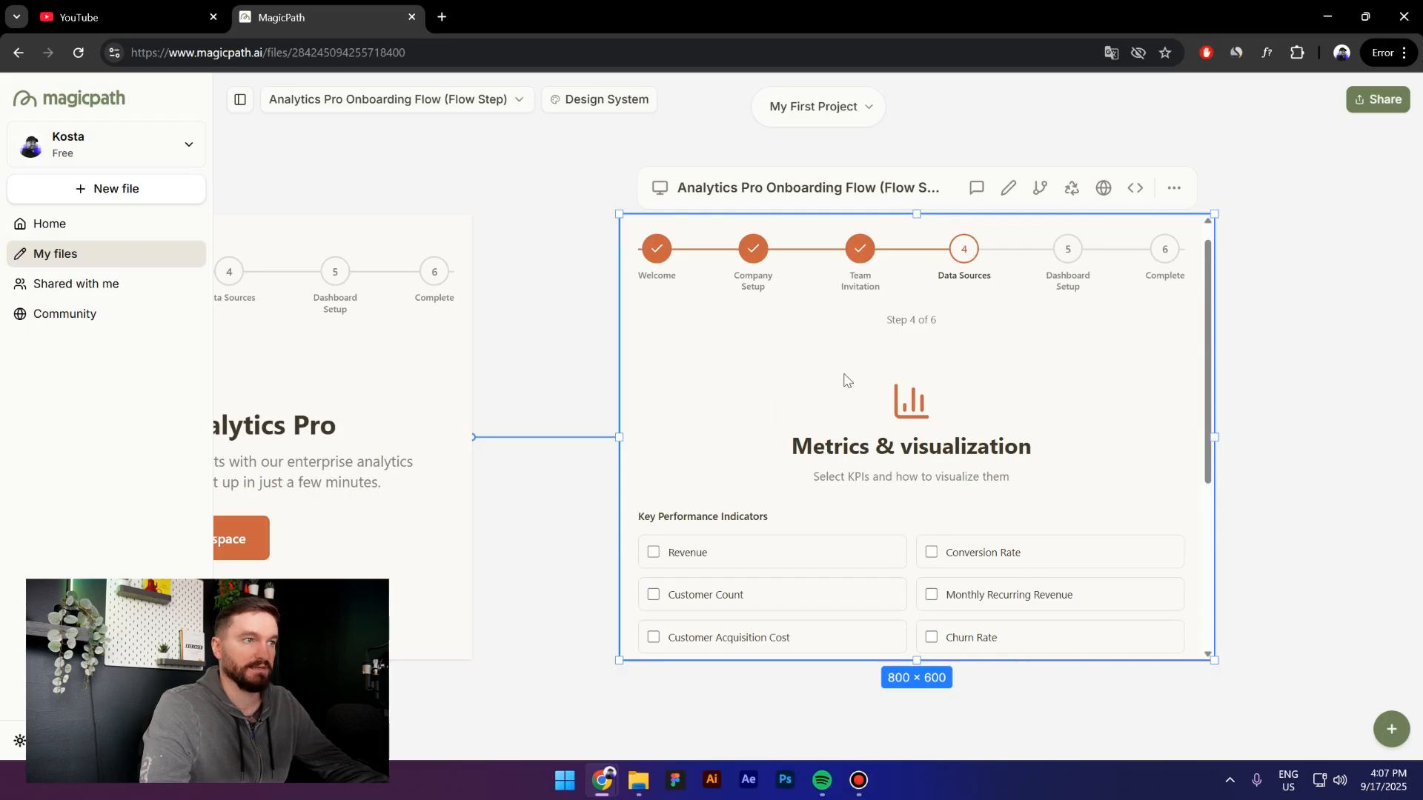
pyautogui.scroll(-2, 880, 347)
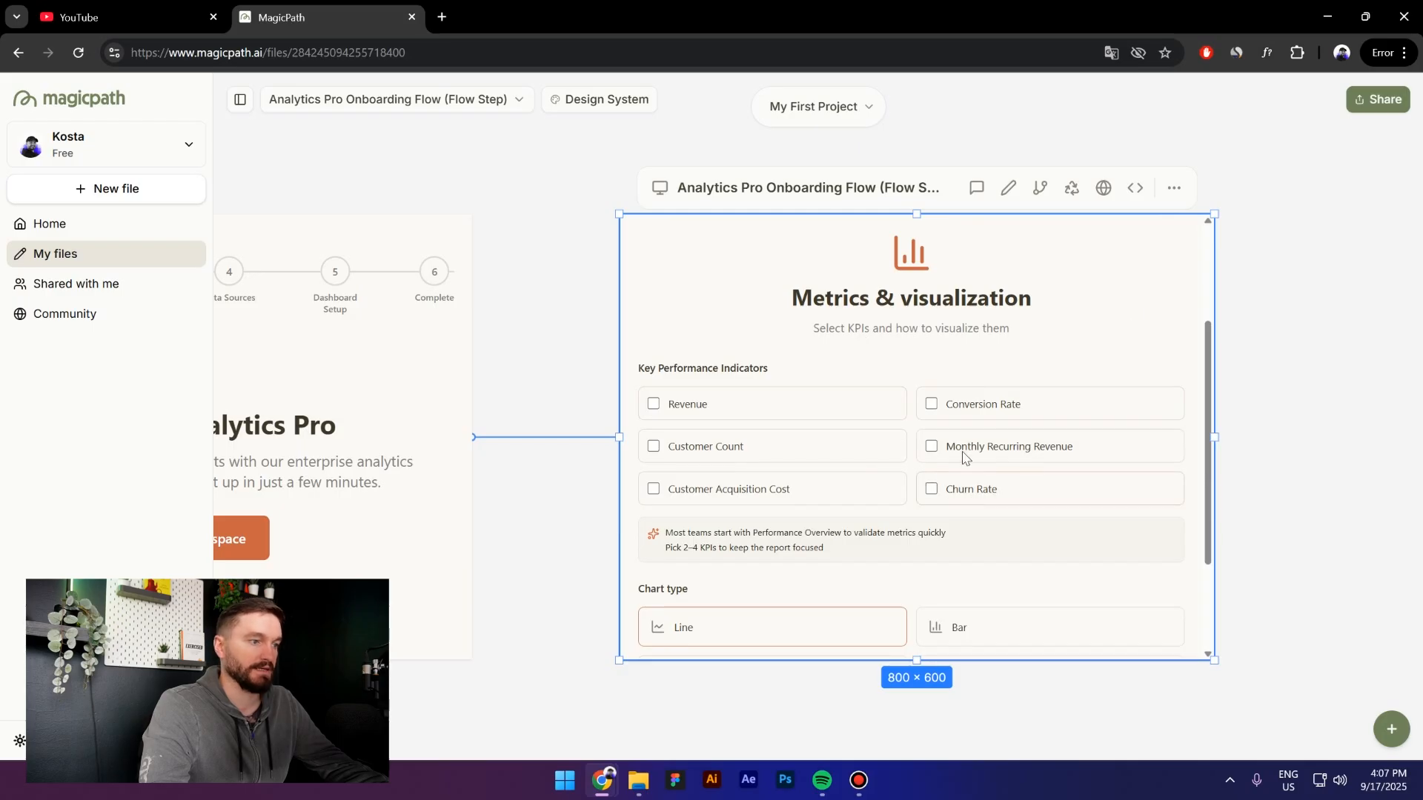
pyautogui.scroll(-2, 1001, 463)
pyautogui.scroll(1, 936, 493)
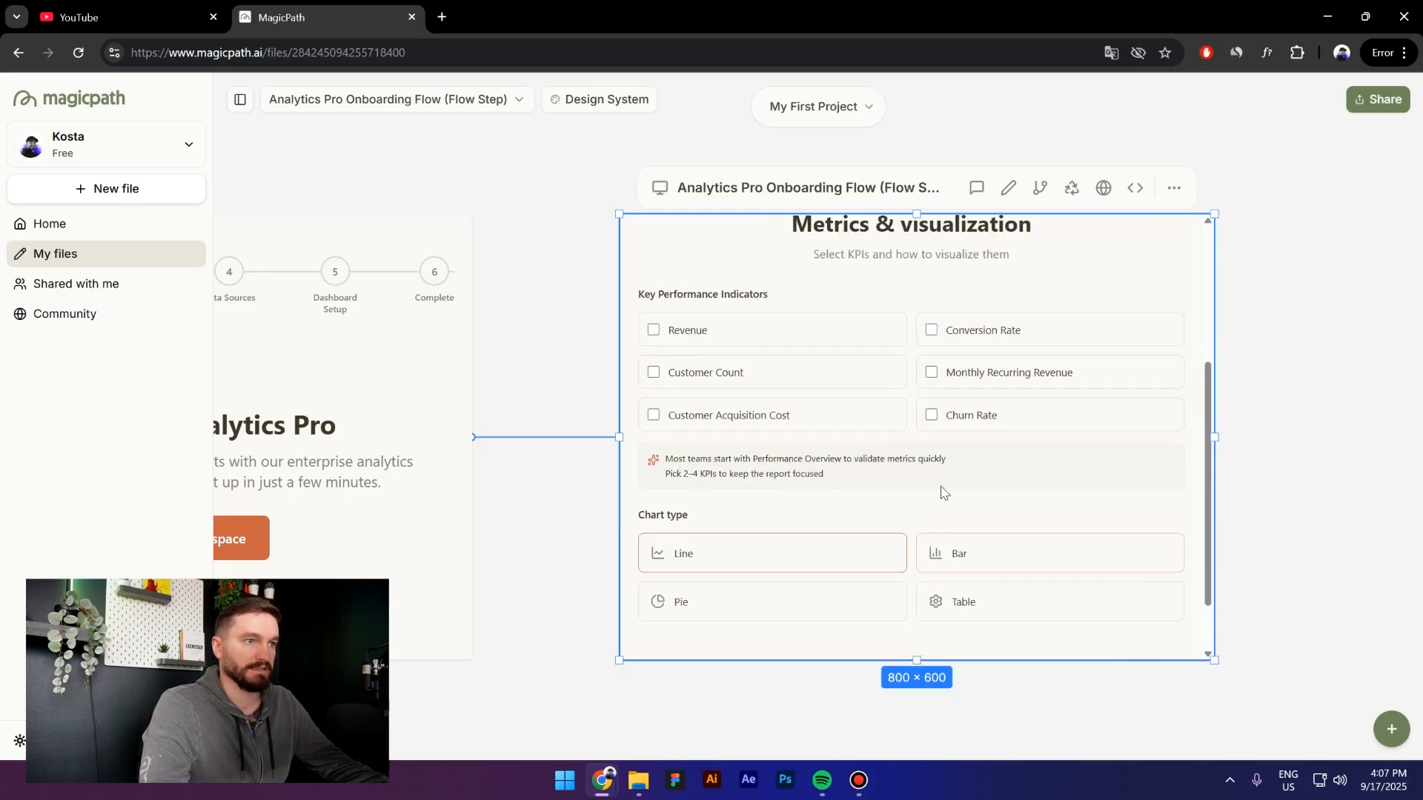
pyautogui.click(654, 331)
pyautogui.scroll(-1, 1038, 497)
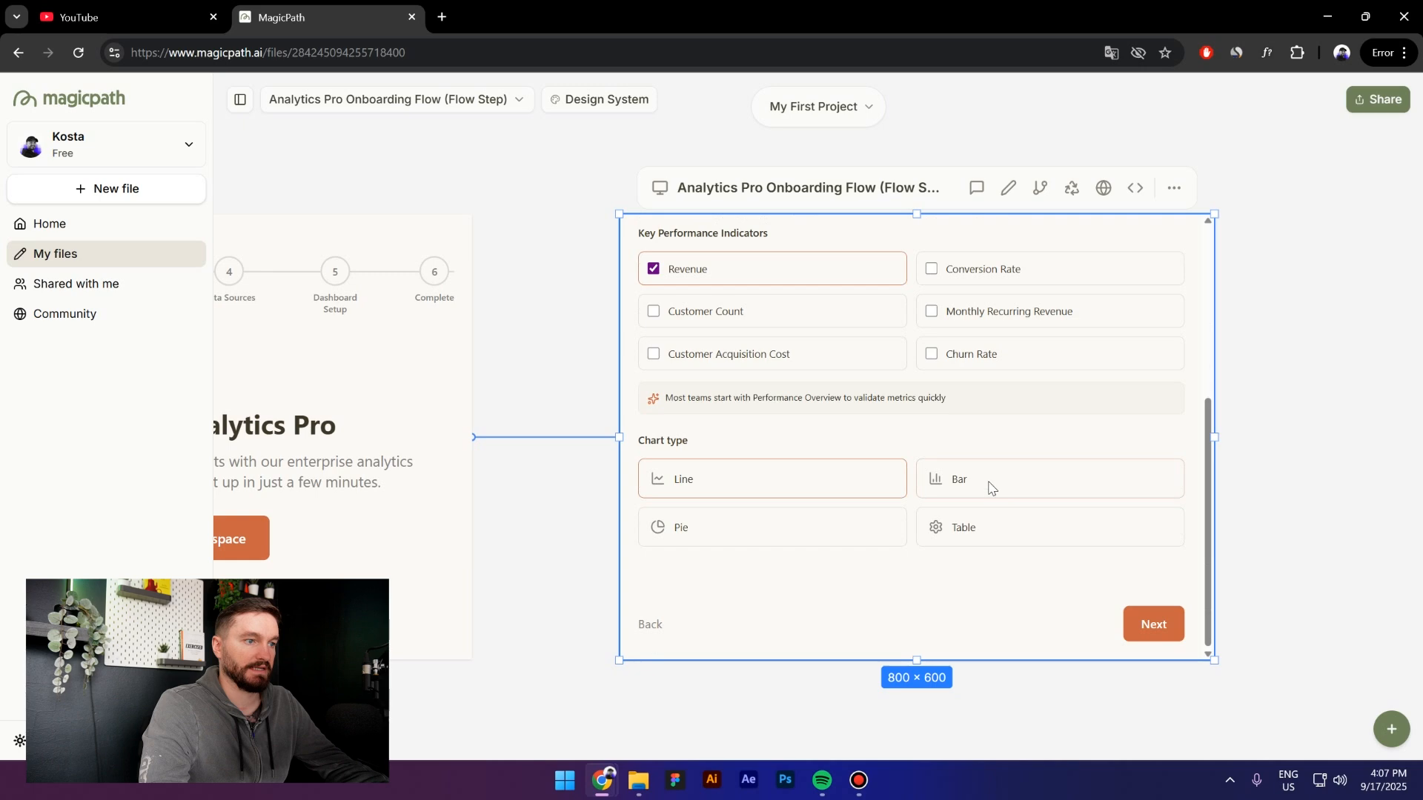
pyautogui.click(737, 539)
pyautogui.click(1153, 624)
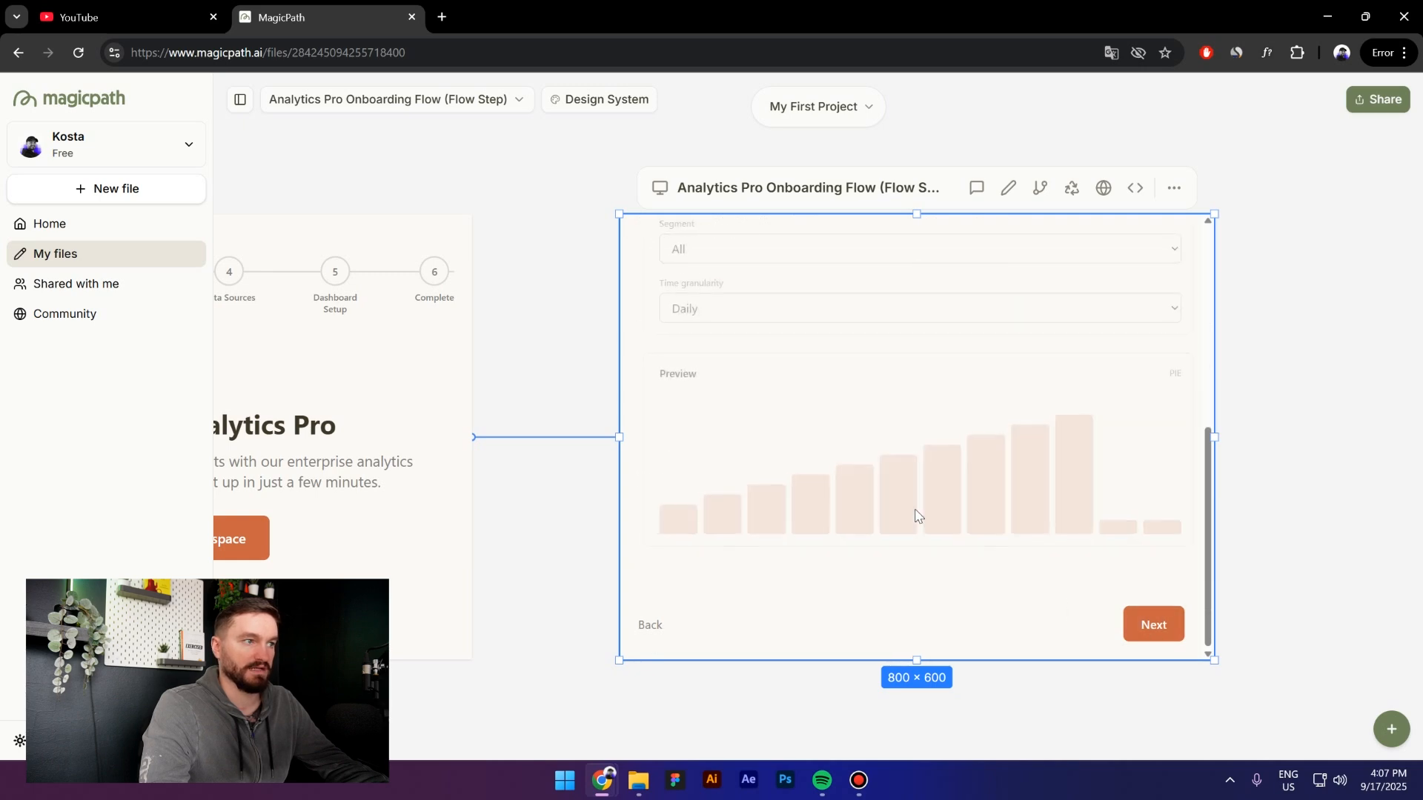
# Set the report preview date range to Last quarter and time granularity to Weekly
pyautogui.scroll(2, 971, 483)
pyautogui.scroll(-2, 994, 509)
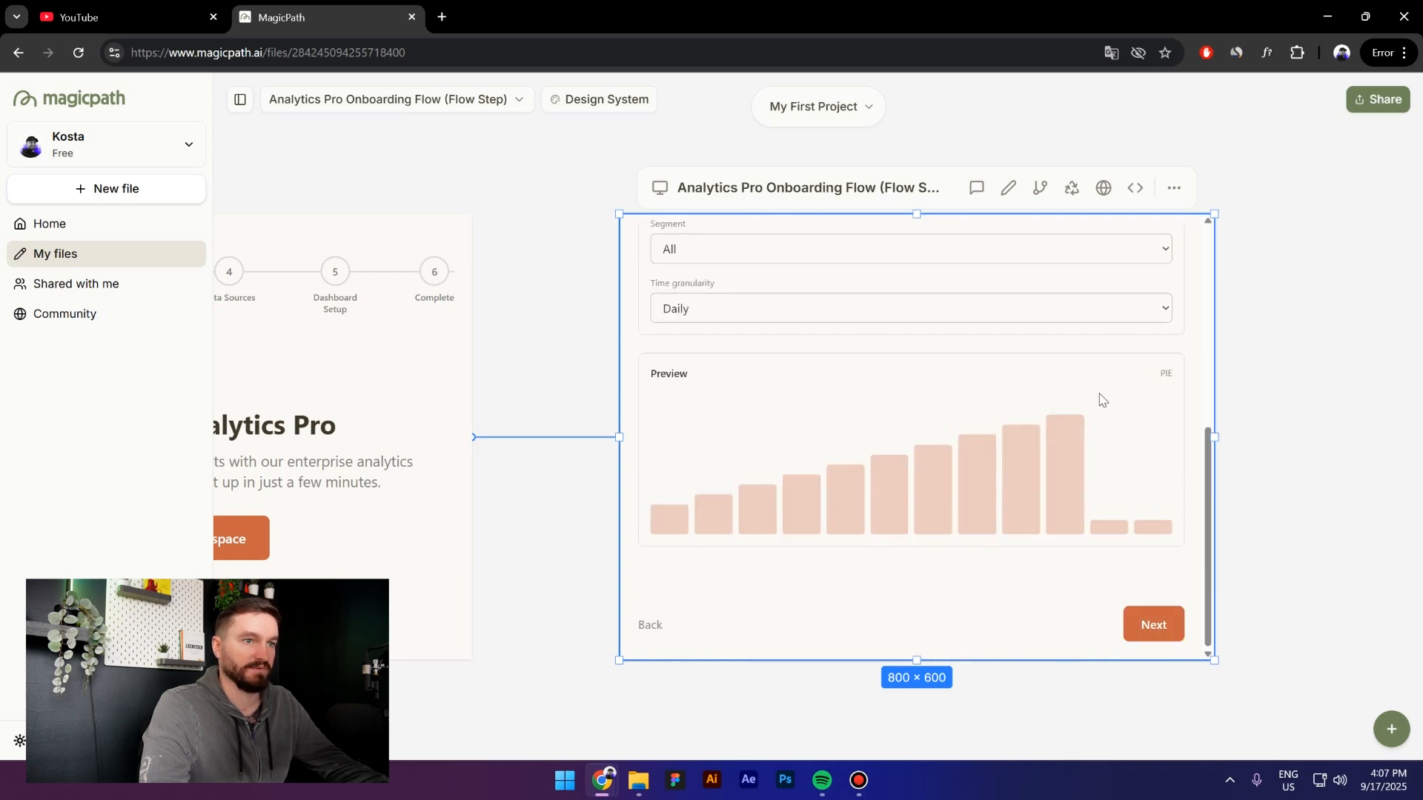
pyautogui.scroll(2, 1058, 467)
pyautogui.click(852, 340)
pyautogui.click(843, 390)
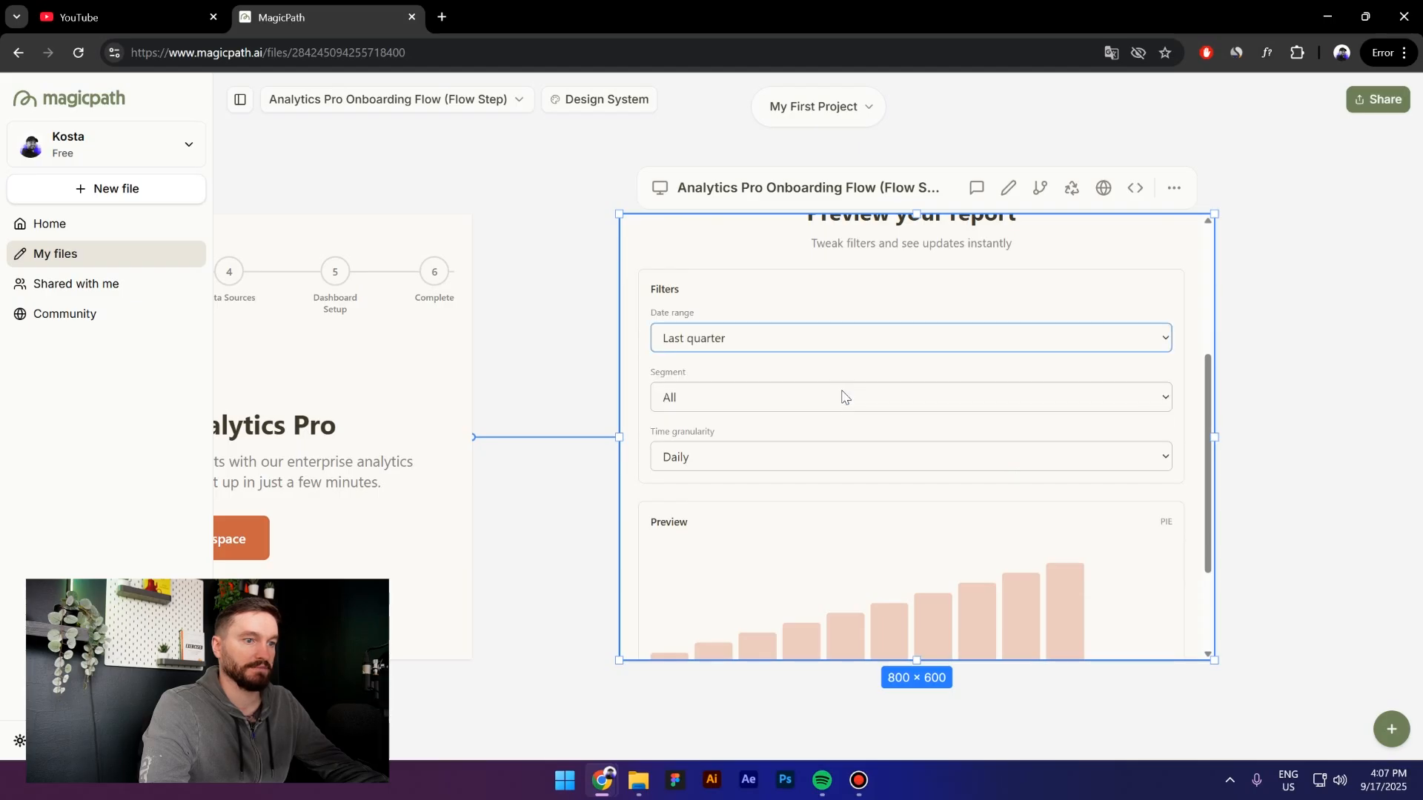
pyautogui.scroll(-1, 874, 406)
pyautogui.click(852, 387)
pyautogui.click(852, 434)
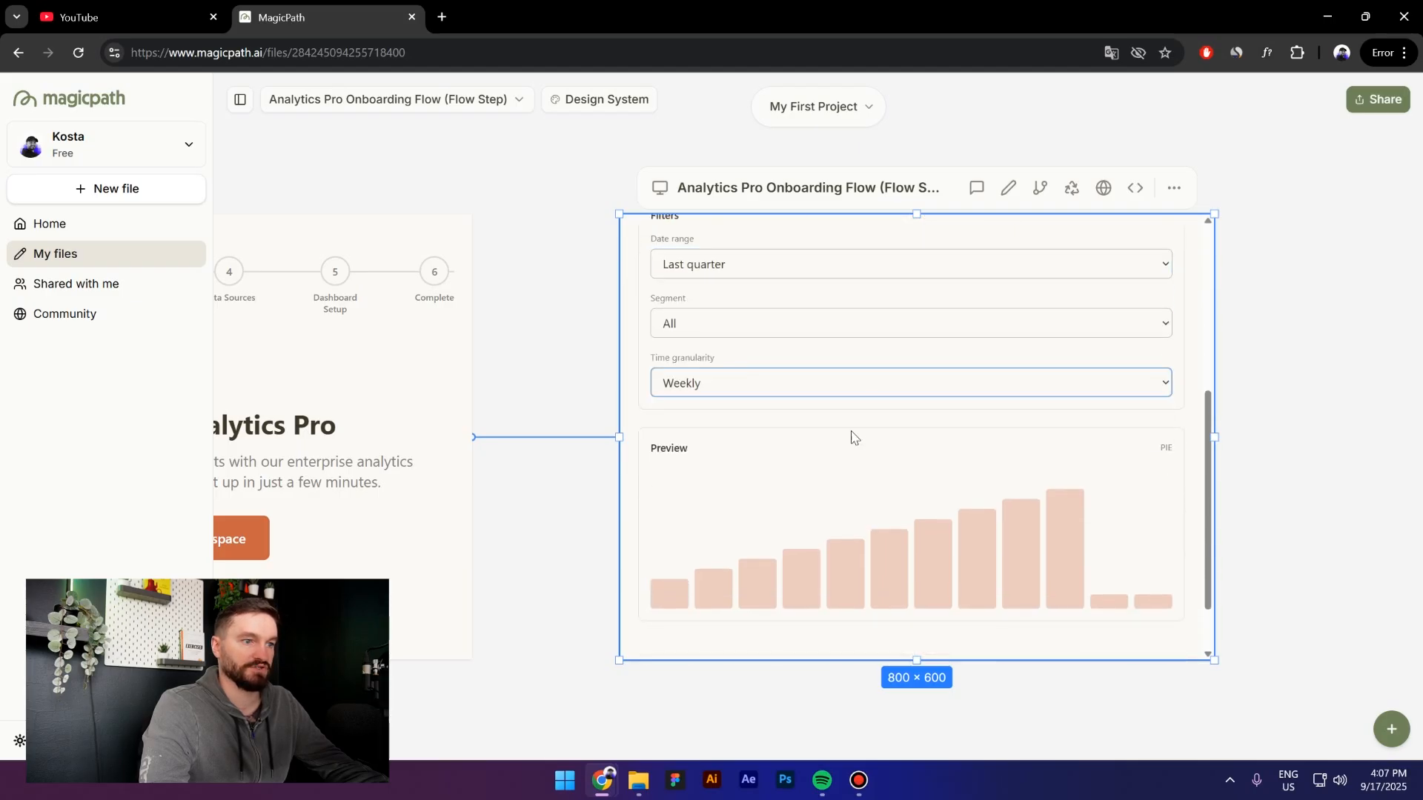
# Finish the flow on the 'Your first report is ready' screen and reselect the frame
pyautogui.scroll(-1, 964, 504)
pyautogui.scroll(5, 1077, 546)
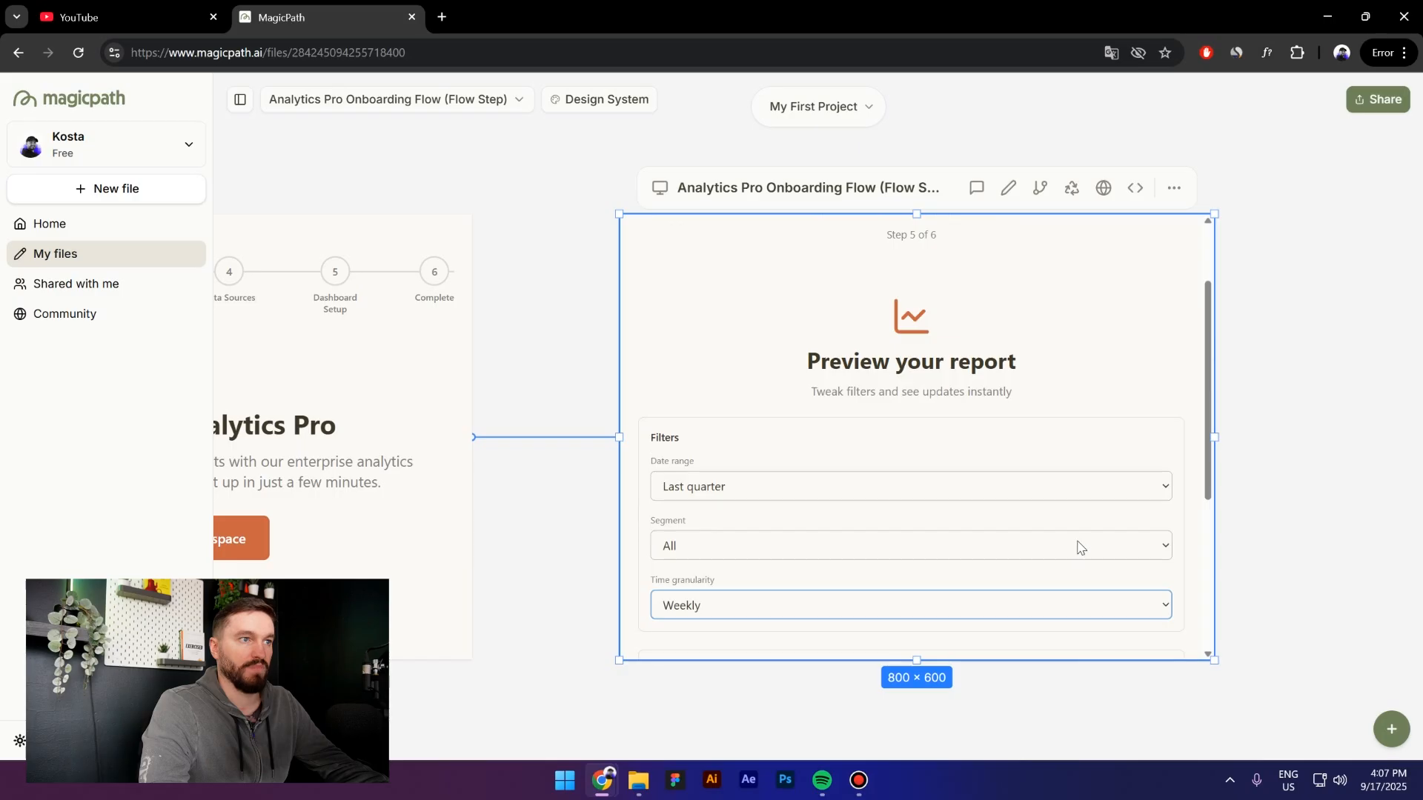
pyautogui.scroll(-2, 1082, 548)
pyautogui.scroll(-4, 1104, 586)
pyautogui.click(1142, 617)
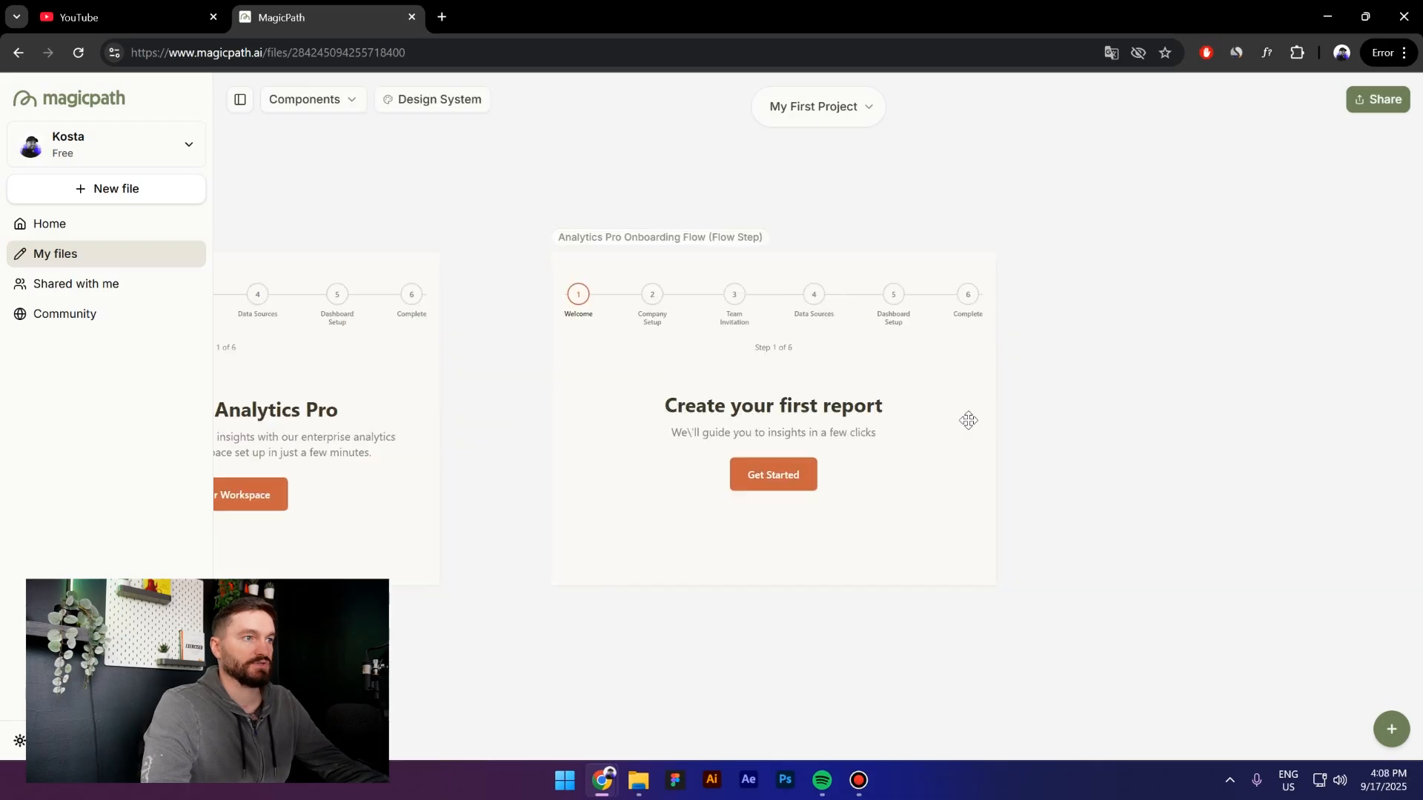
pyautogui.click(838, 298)
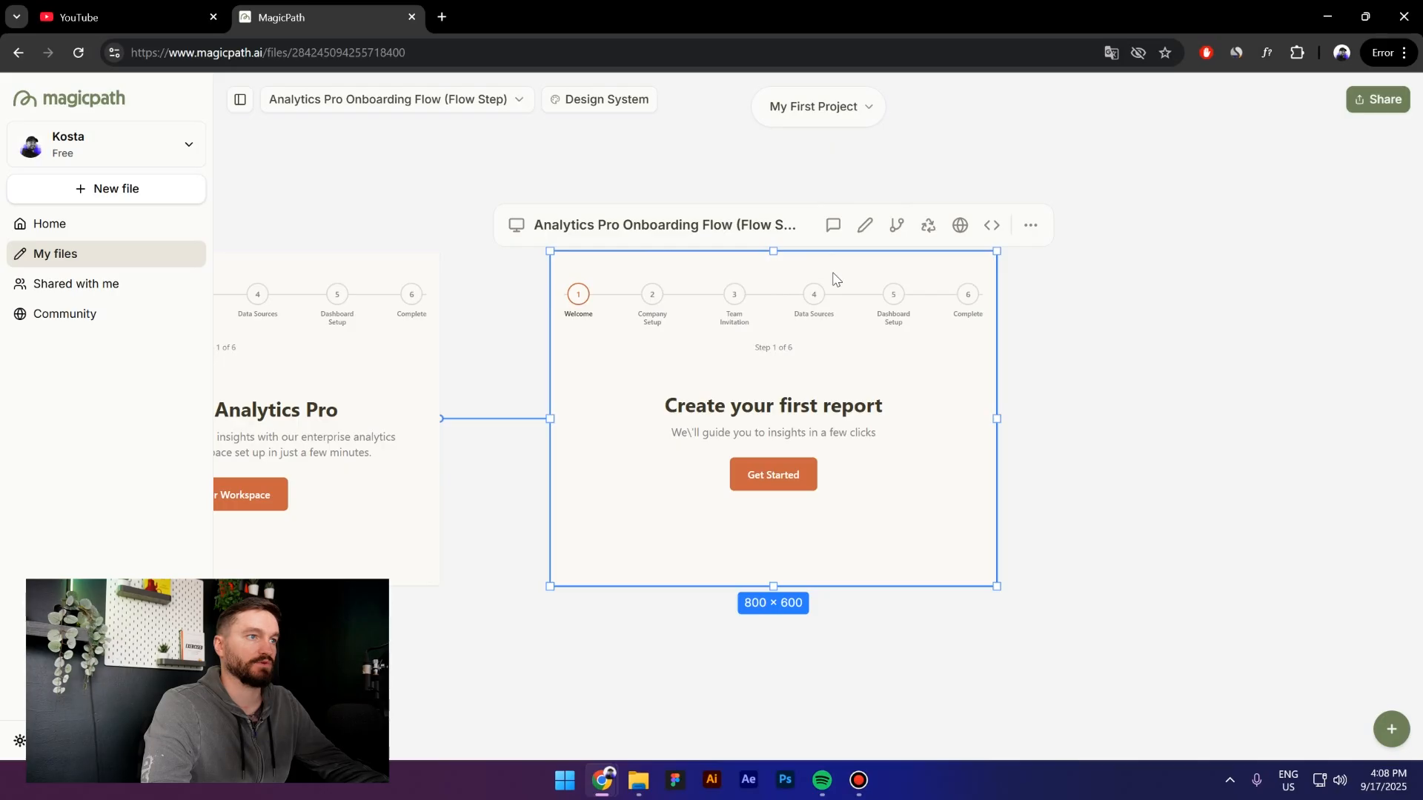
# Delete the stepper block with its 'Step 1 of 6' label in edit mode and save
pyautogui.click(864, 226)
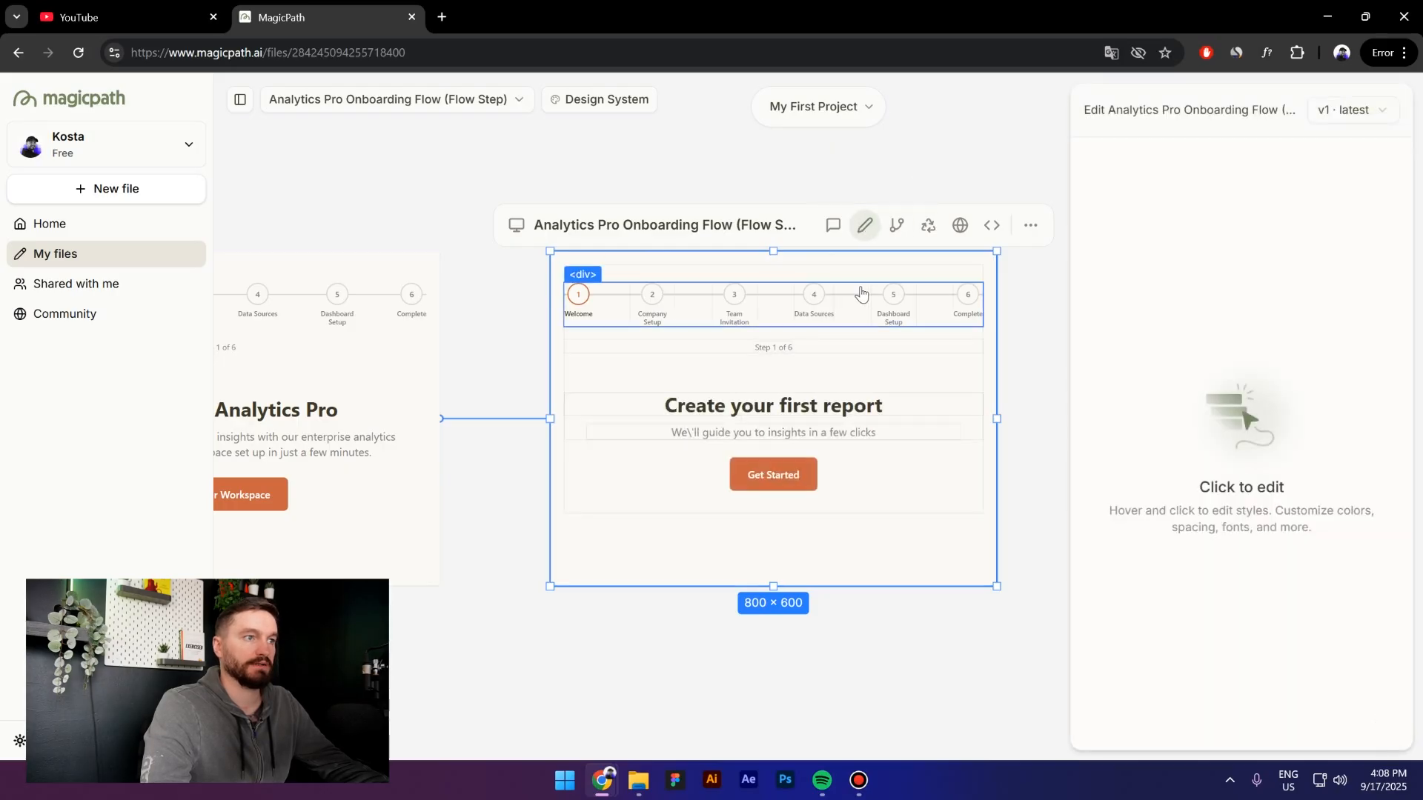
pyautogui.click(825, 368)
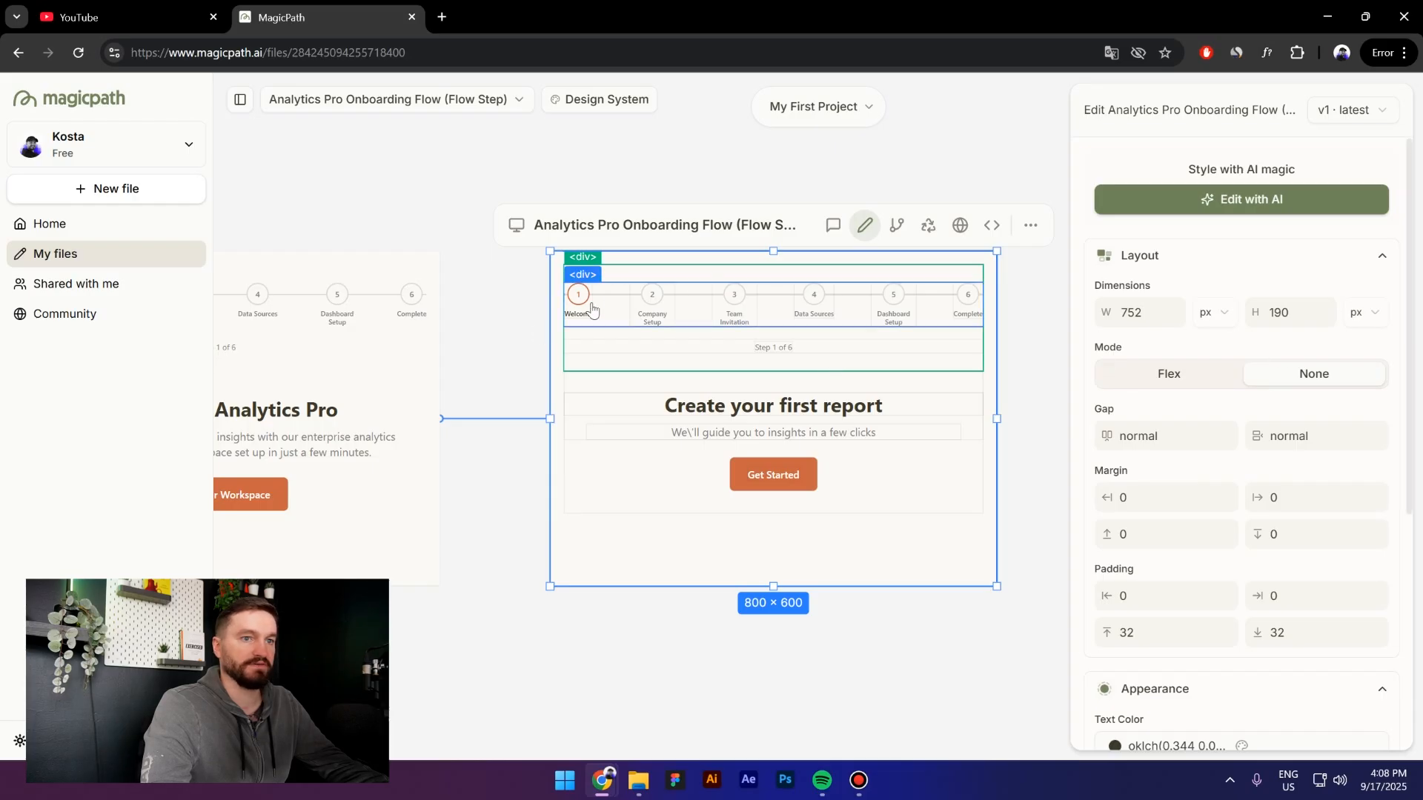
pyautogui.scroll(-5, 1251, 507)
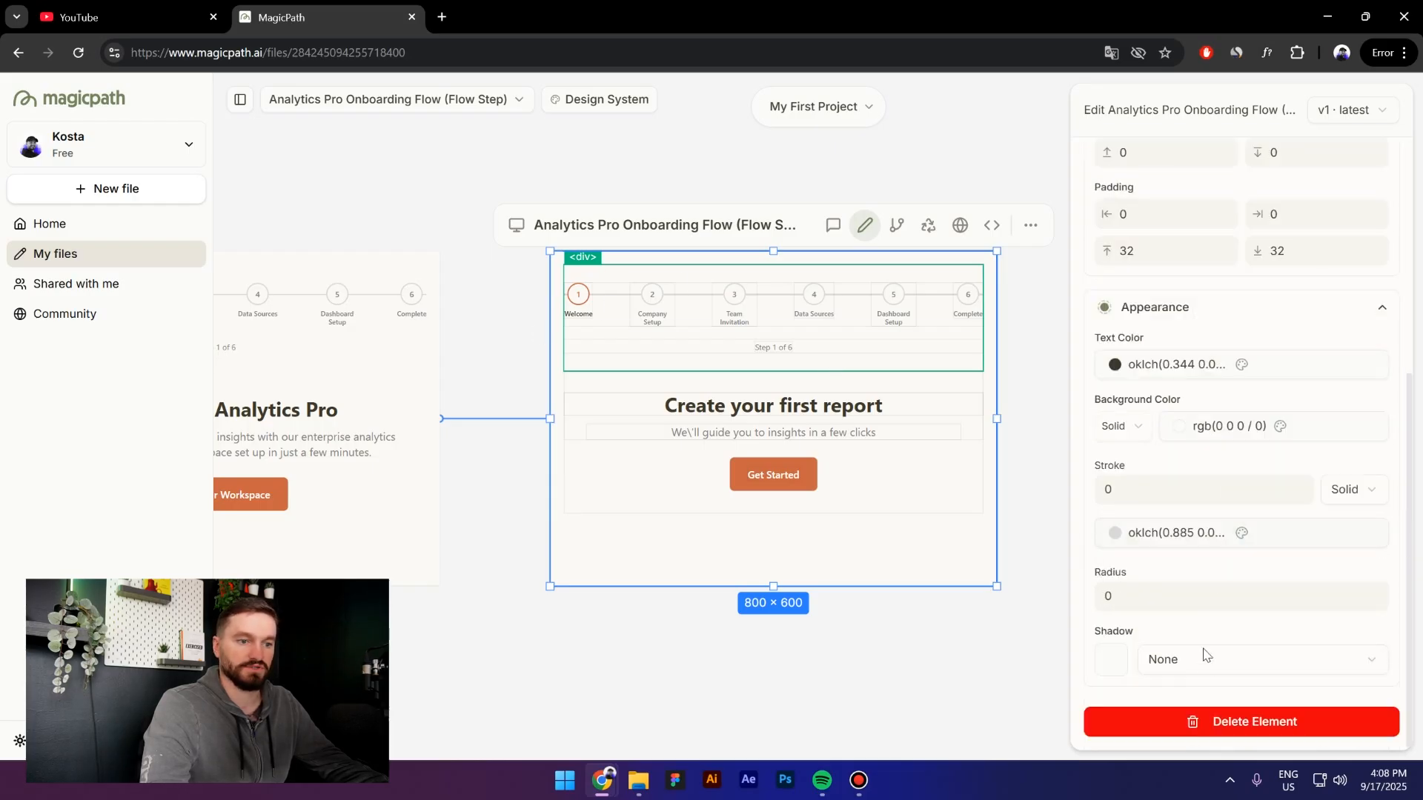
pyautogui.click(1252, 723)
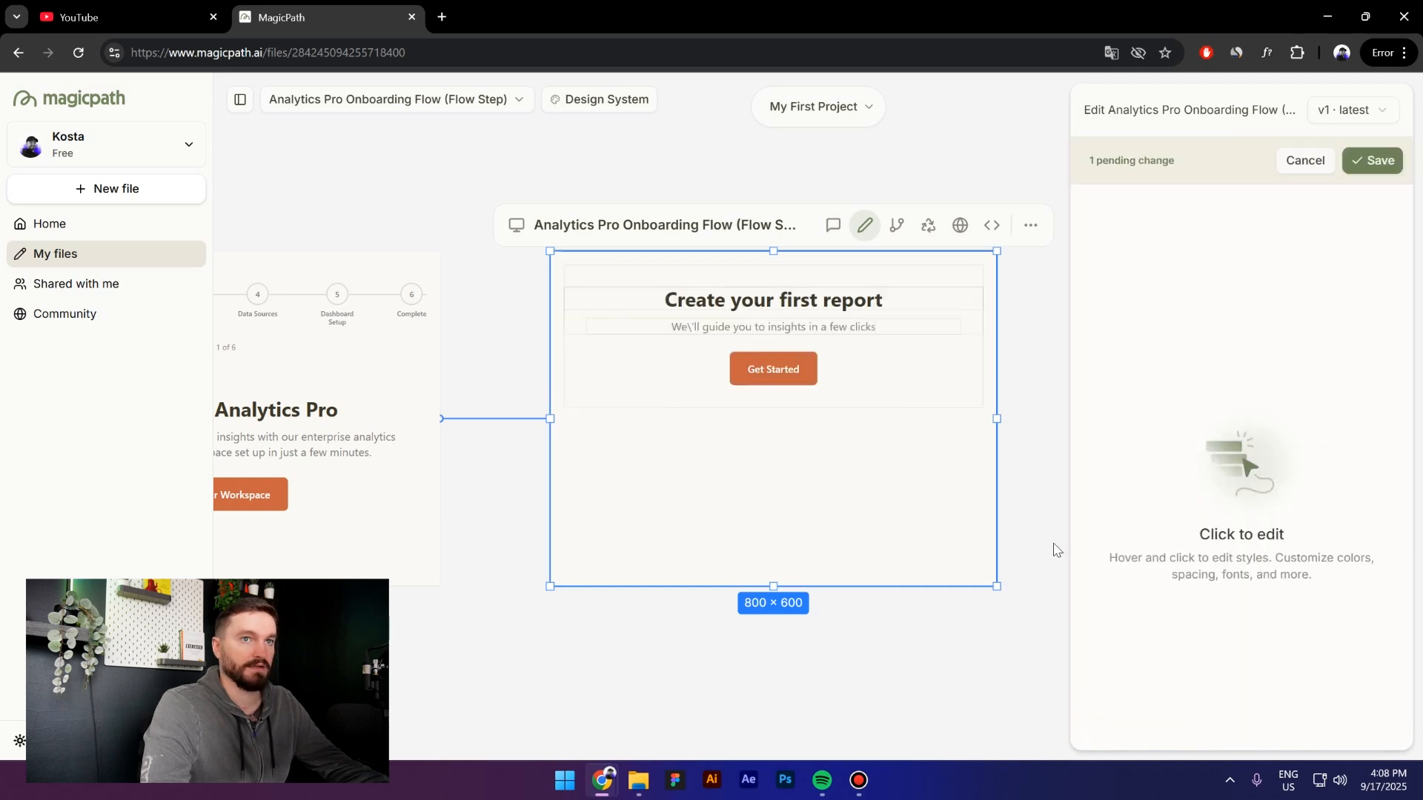
pyautogui.click(1378, 161)
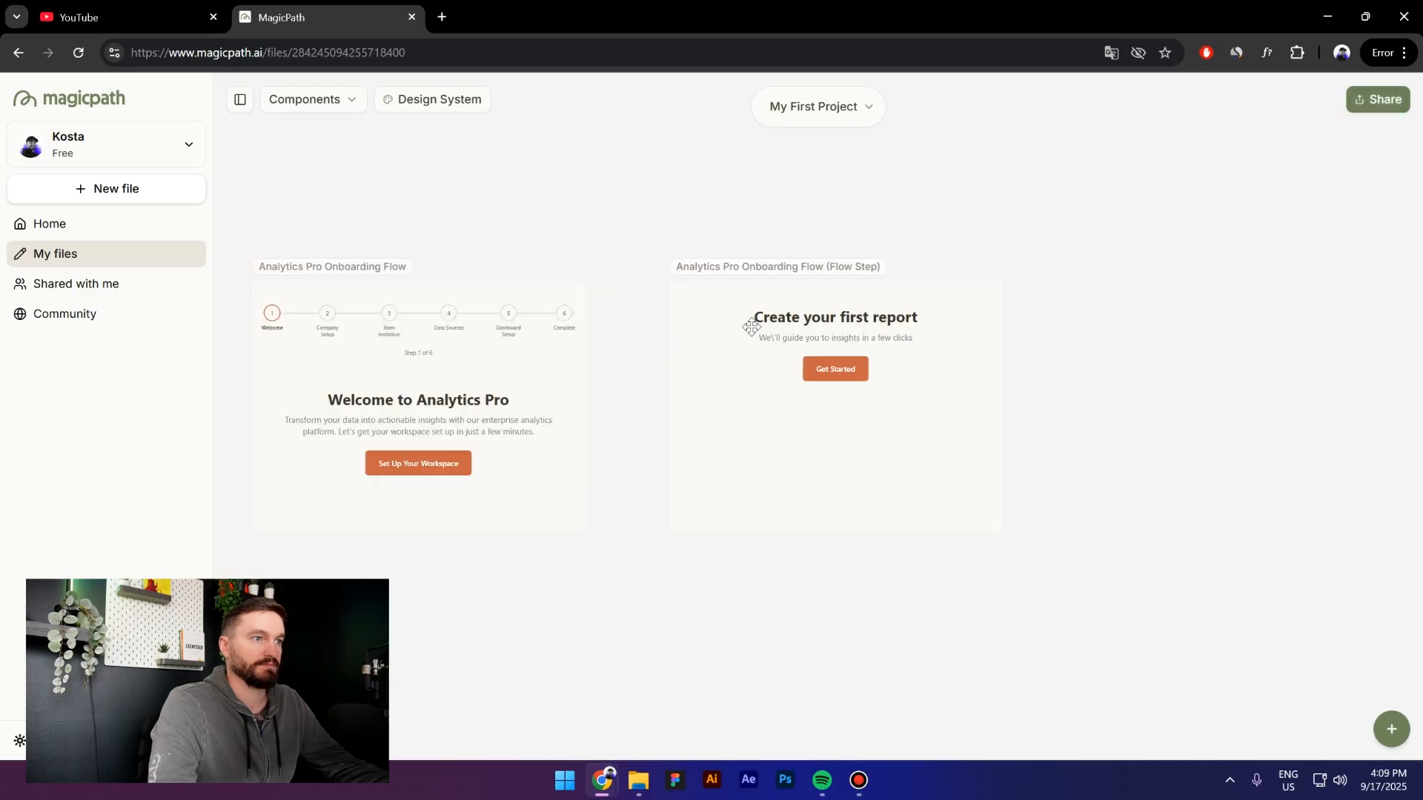
# Advance the report frame to Choose report type, then go back to the first screen
pyautogui.click(857, 369)
pyautogui.scroll(3, 875, 379)
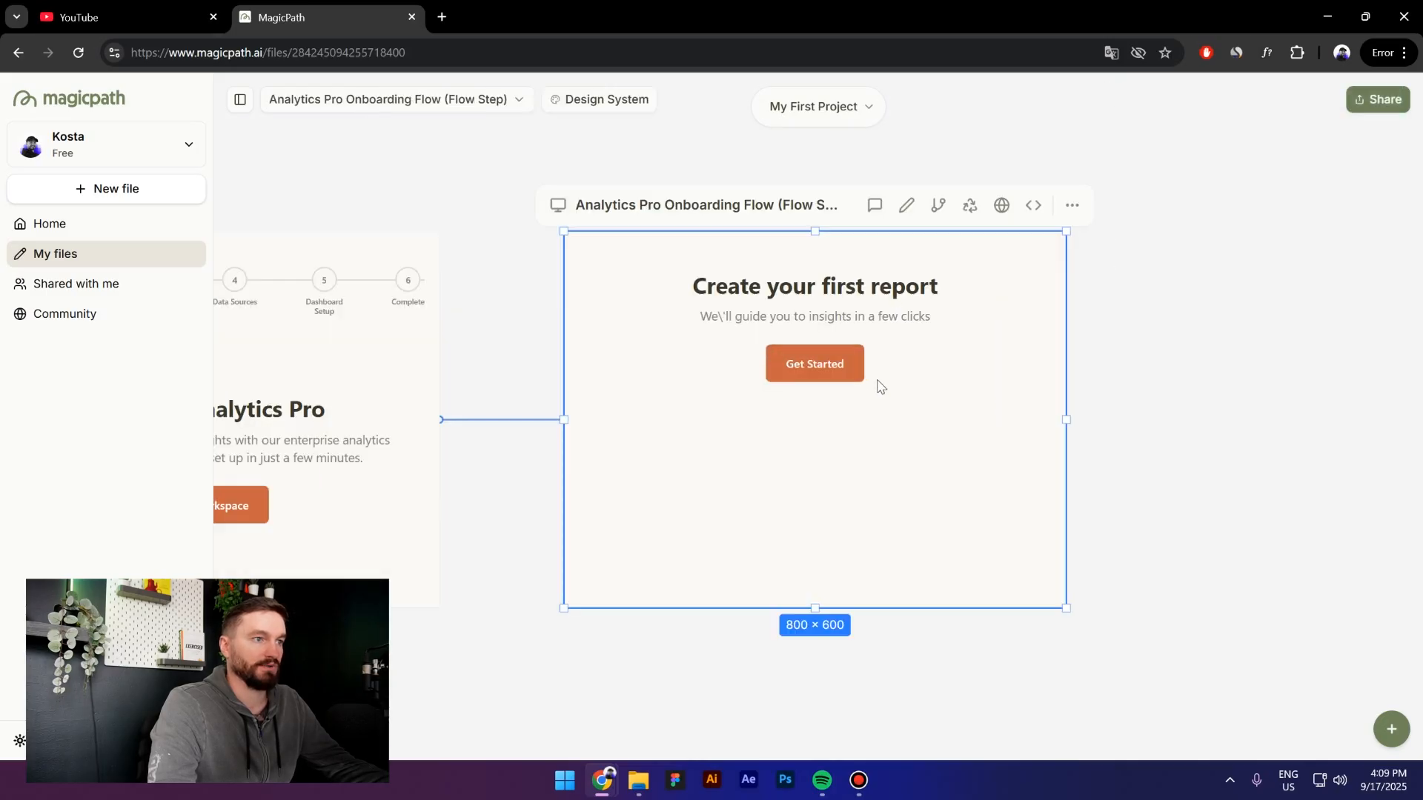
pyautogui.click(836, 366)
pyautogui.scroll(-2, 934, 445)
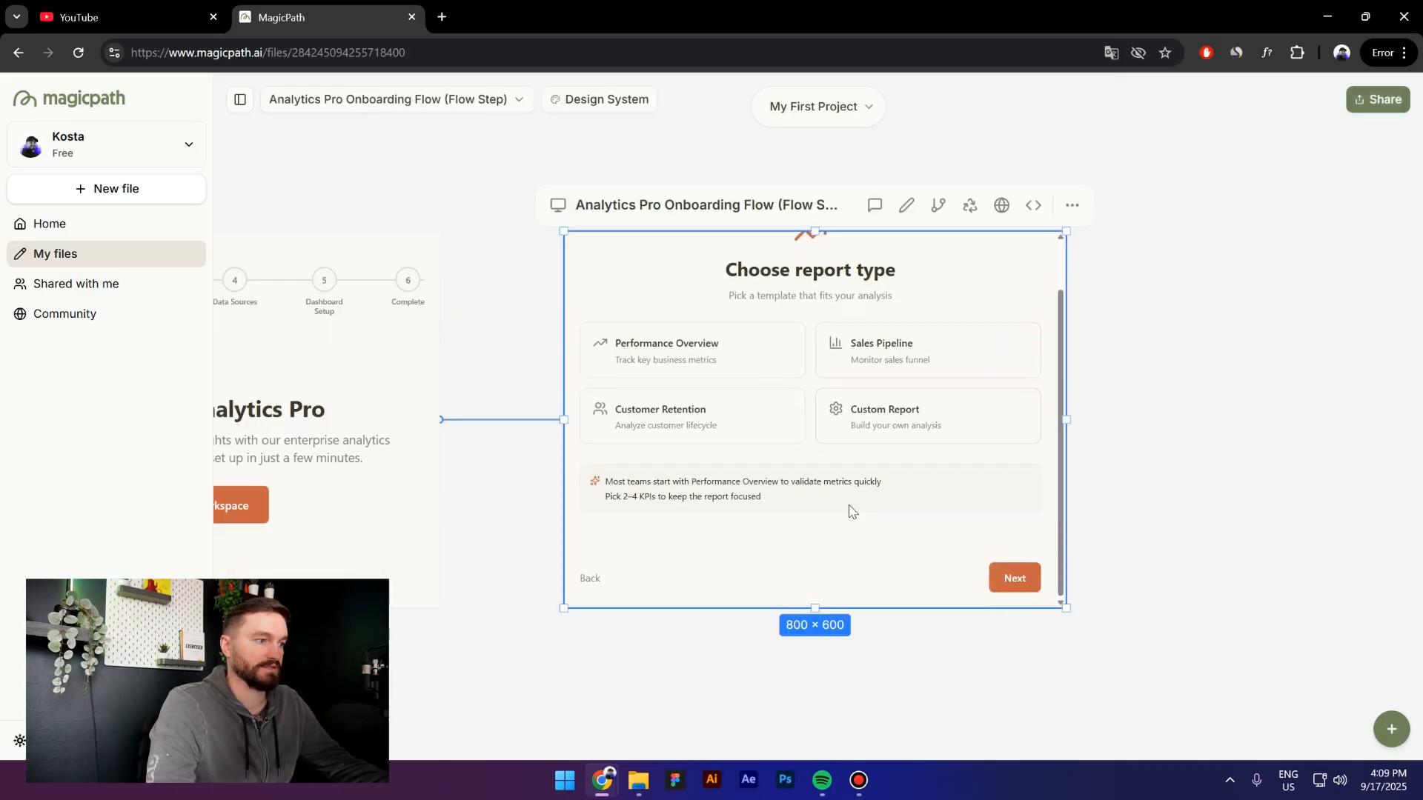
pyautogui.click(585, 580)
pyautogui.scroll(-3, 890, 434)
# Zoom out and select the original Analytics Pro Onboarding Flow frame
pyautogui.click(675, 607)
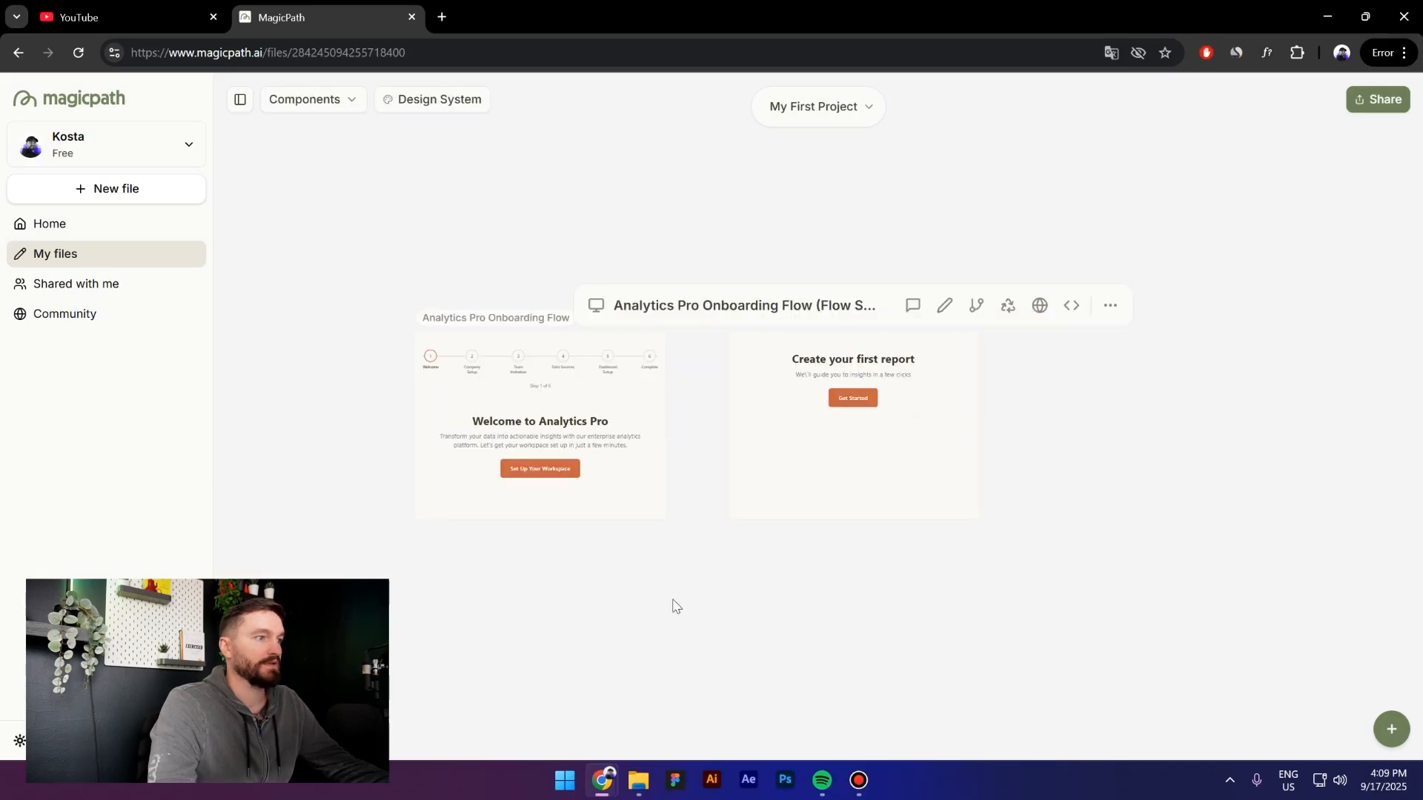
pyautogui.scroll(-1, 795, 375)
pyautogui.scroll(5, 921, 366)
pyautogui.scroll(-3, 872, 369)
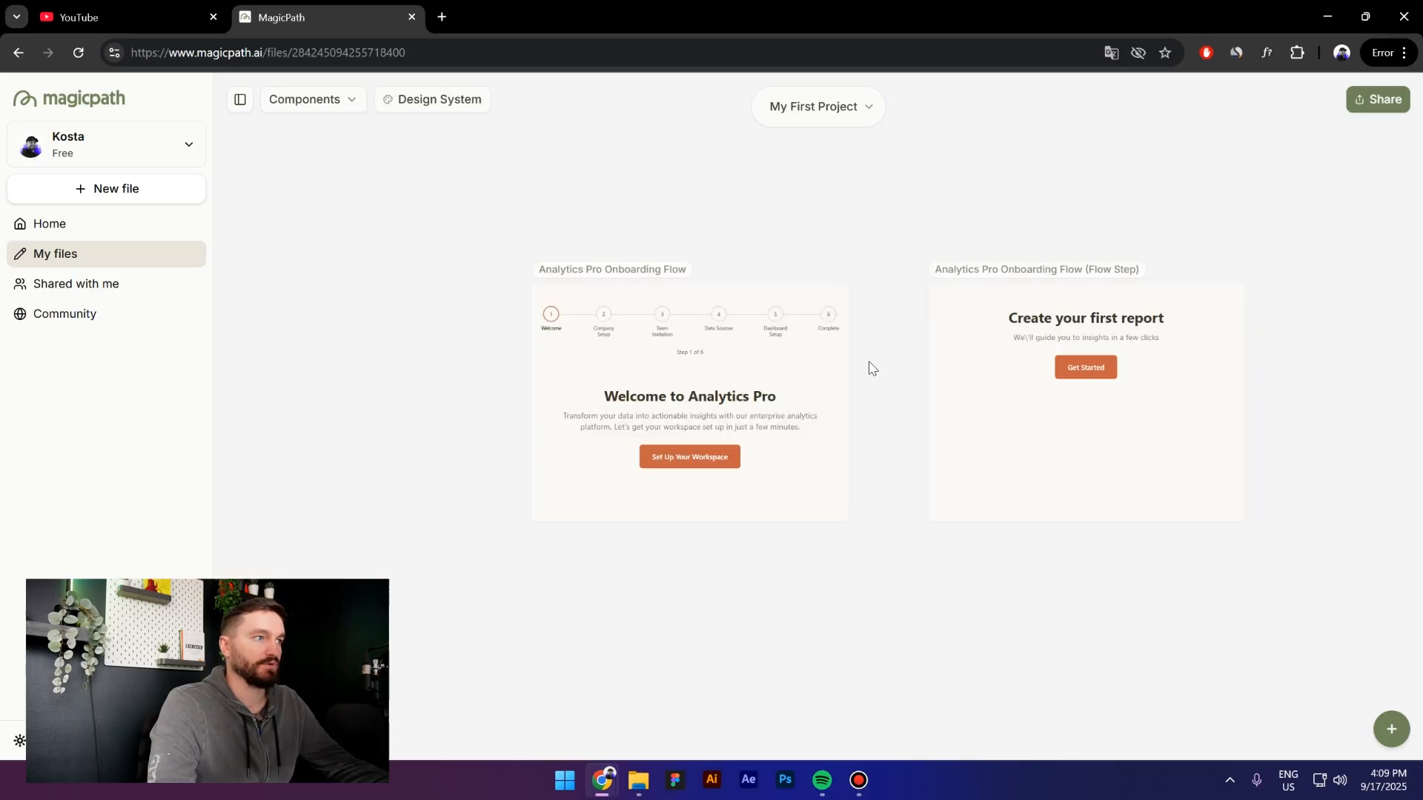
pyautogui.click(645, 268)
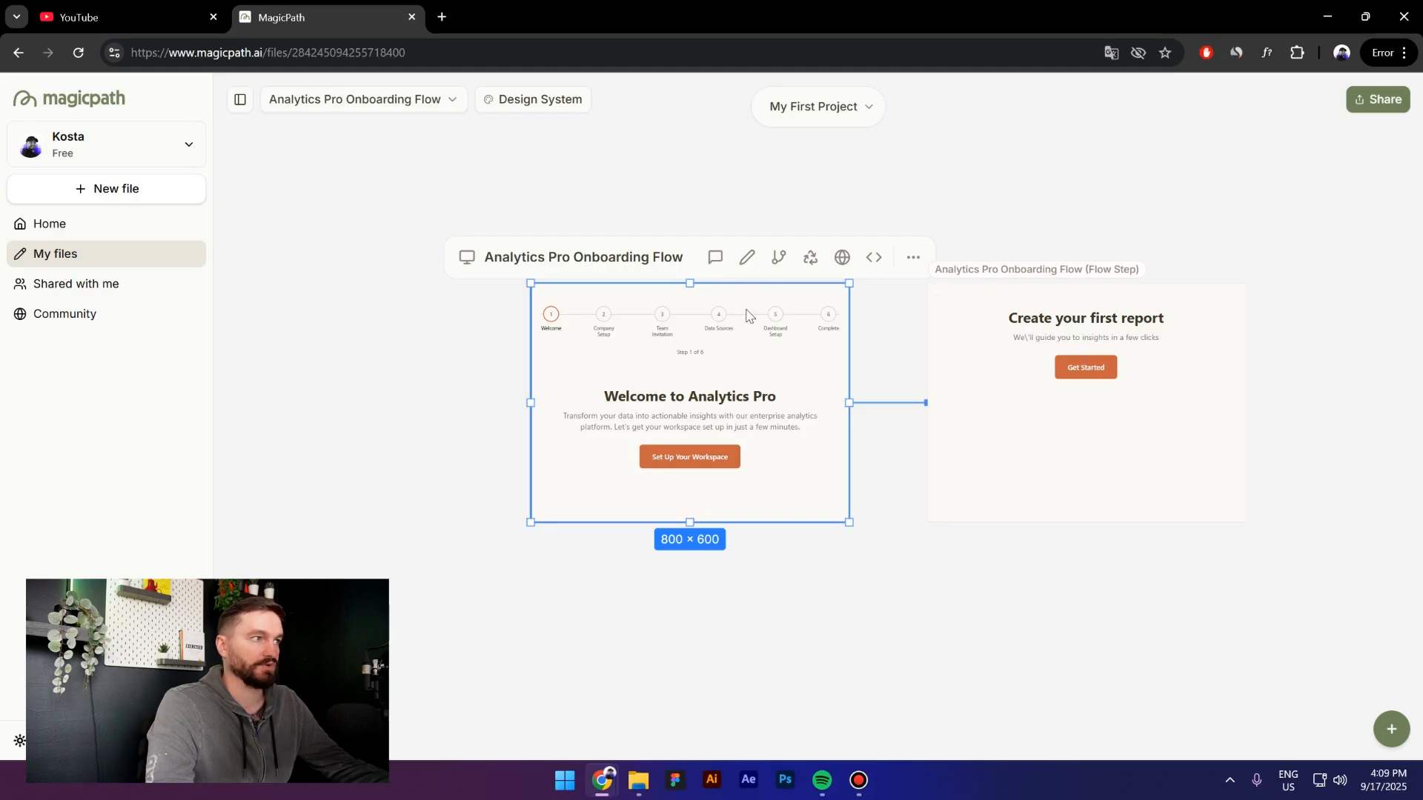
# Send the AI 'Please combine the first flow with the second one', mentioning Analytics Pro Onboarding Flow
pyautogui.click(718, 261)
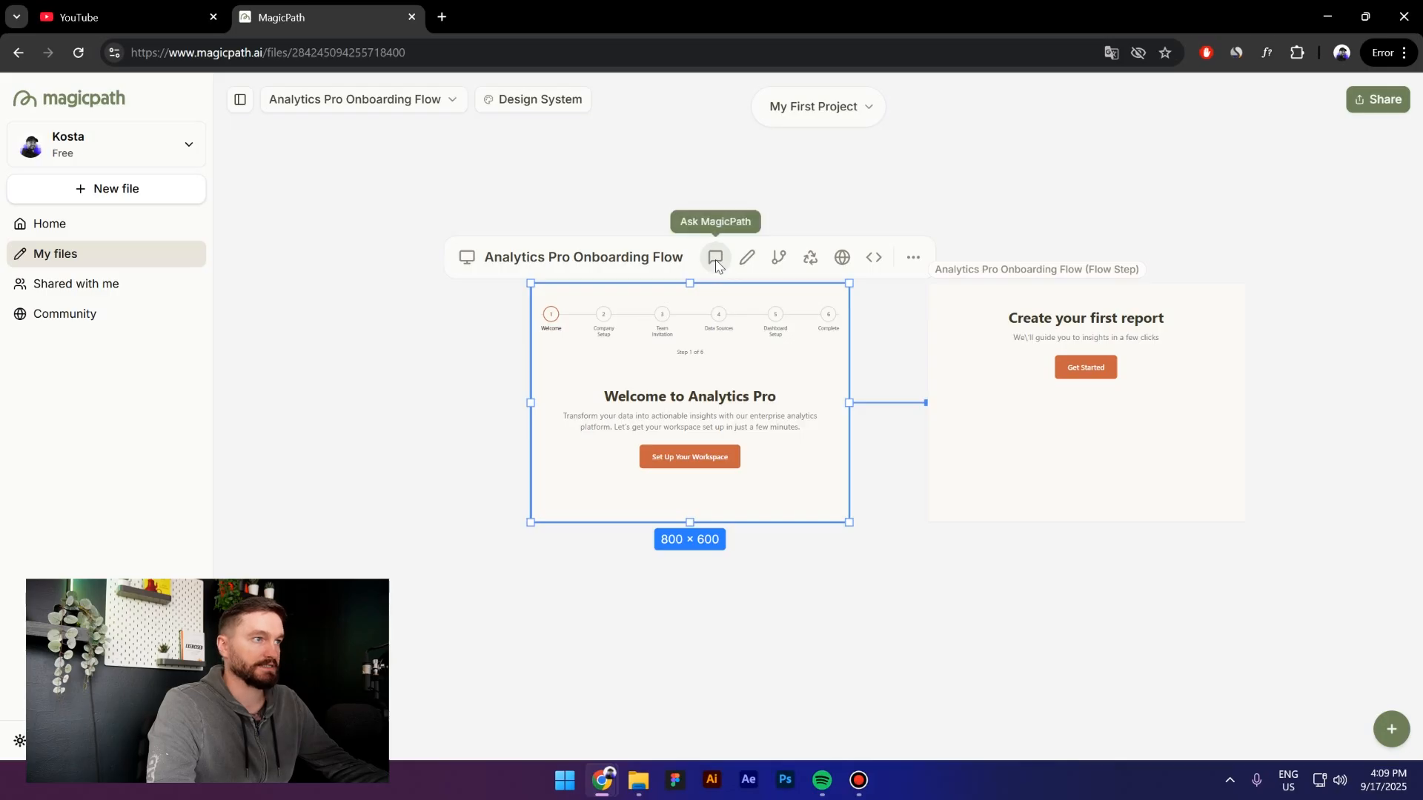
pyautogui.click(716, 261)
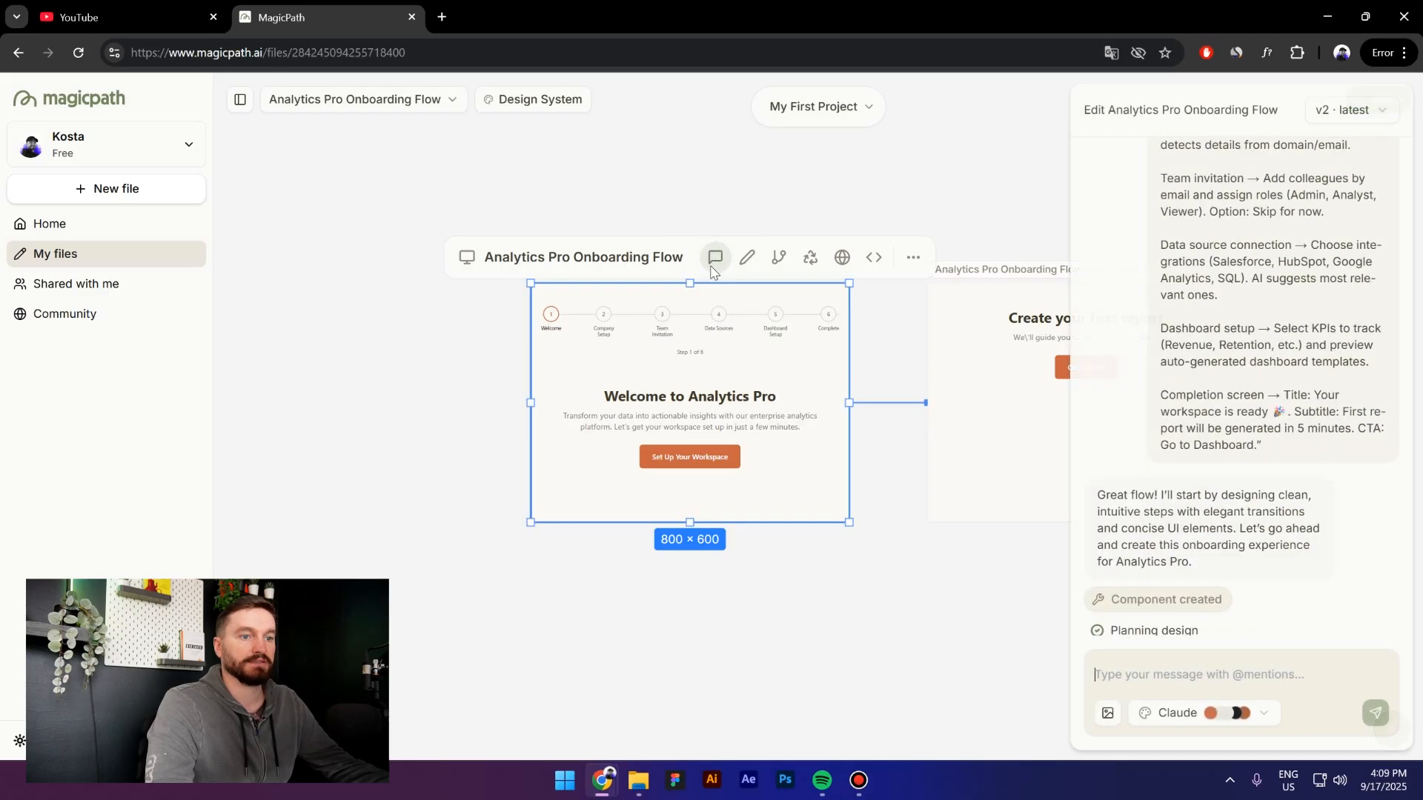
pyautogui.click(1246, 679)
pyautogui.write('Please')
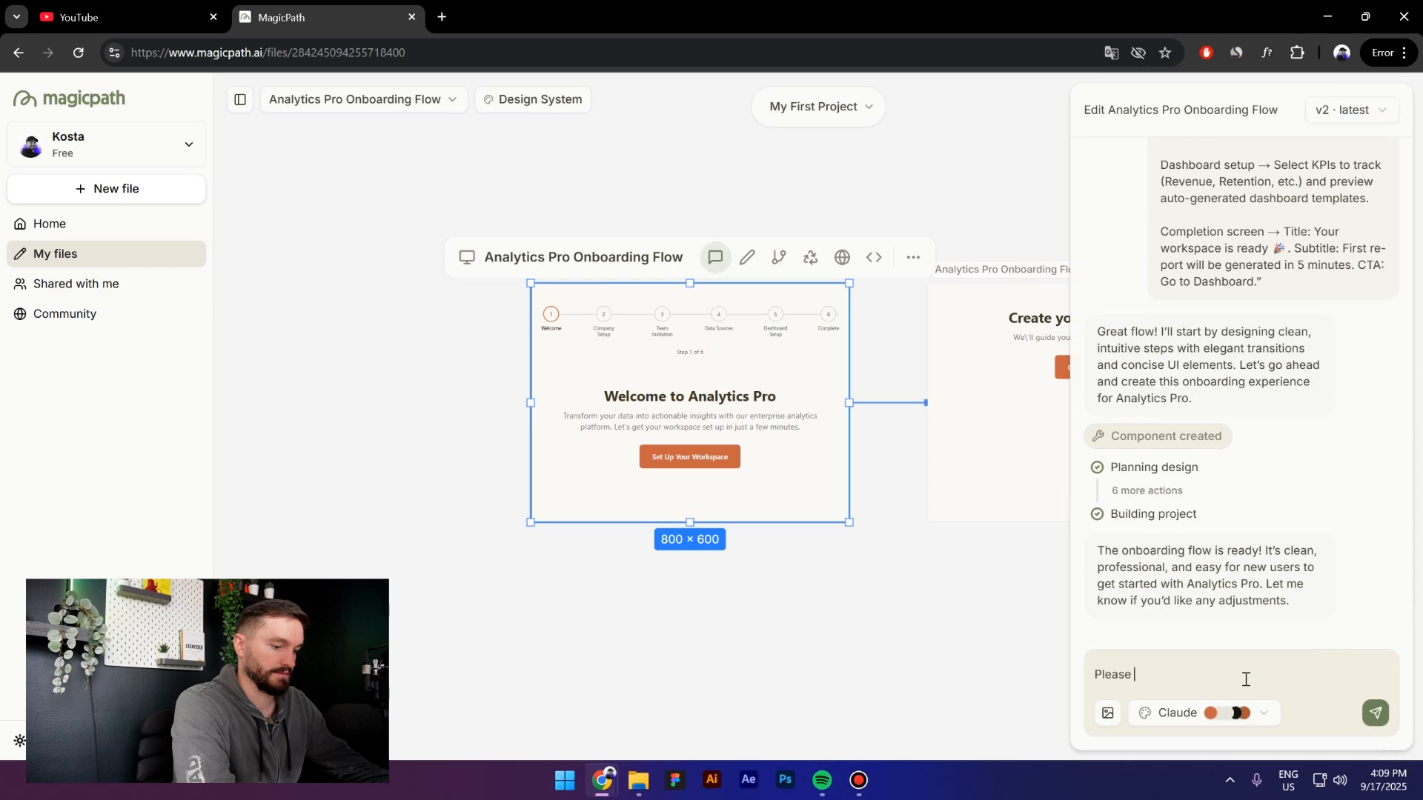
pyautogui.write(' combine the first flow with the second one')
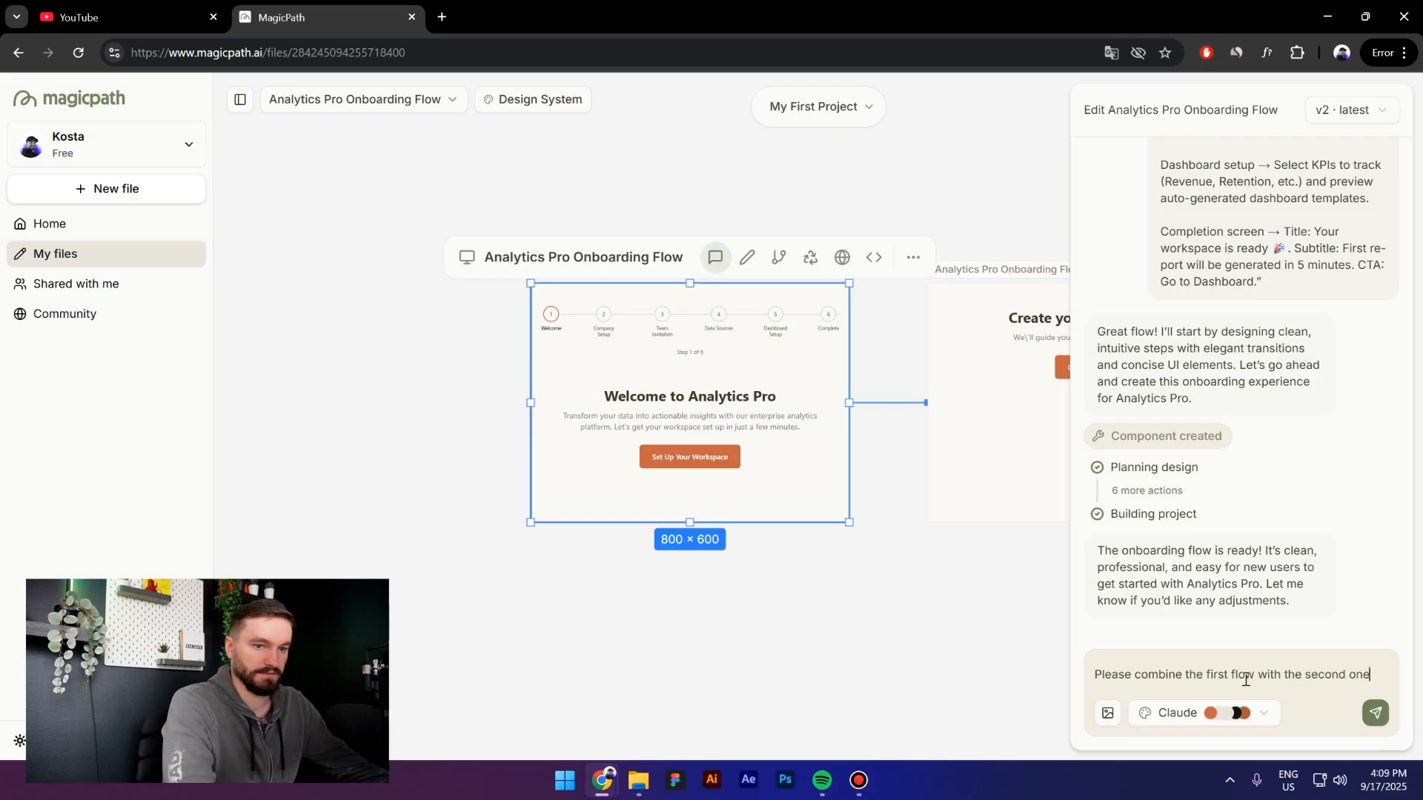
pyautogui.write('@')
pyautogui.press('BackSpace')
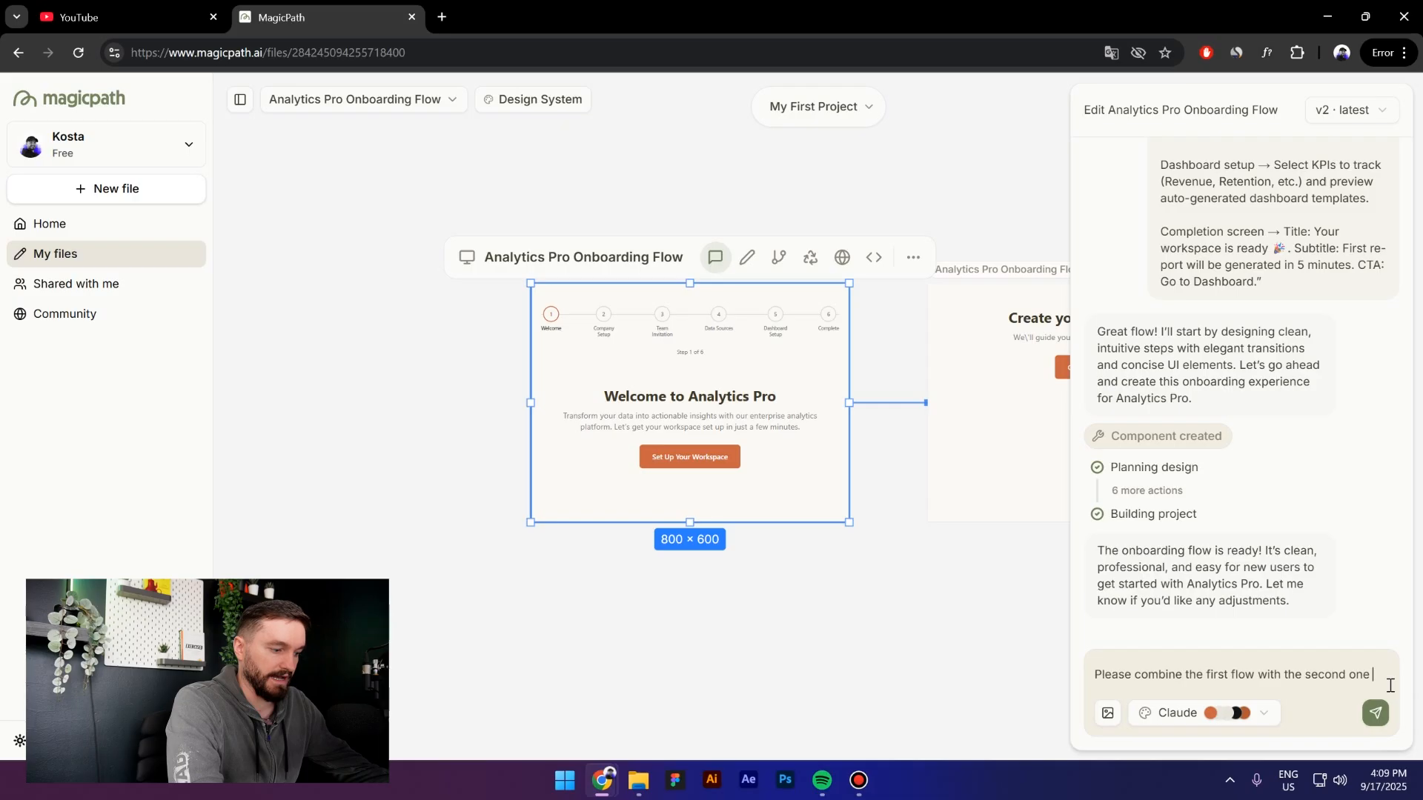
pyautogui.write('@')
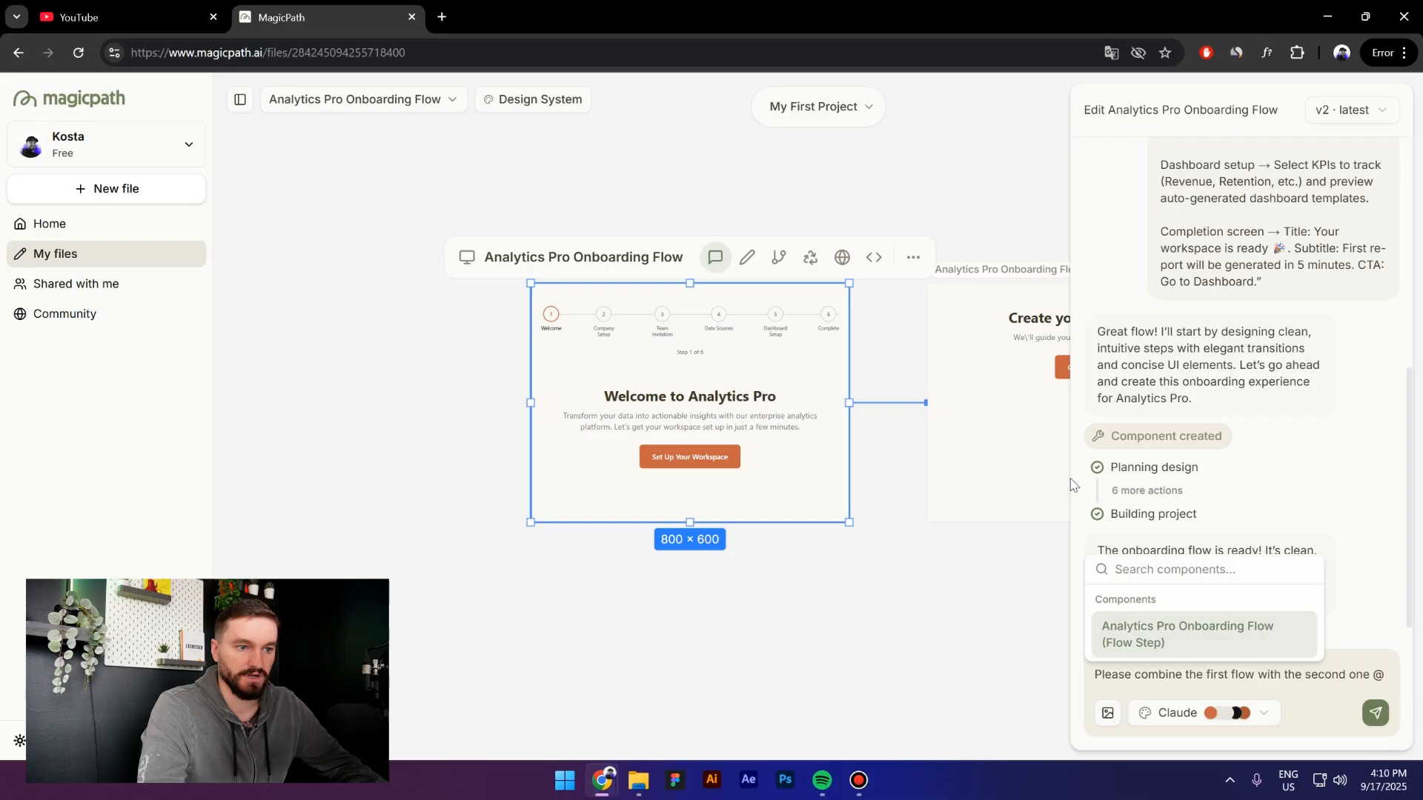
pyautogui.click(1179, 639)
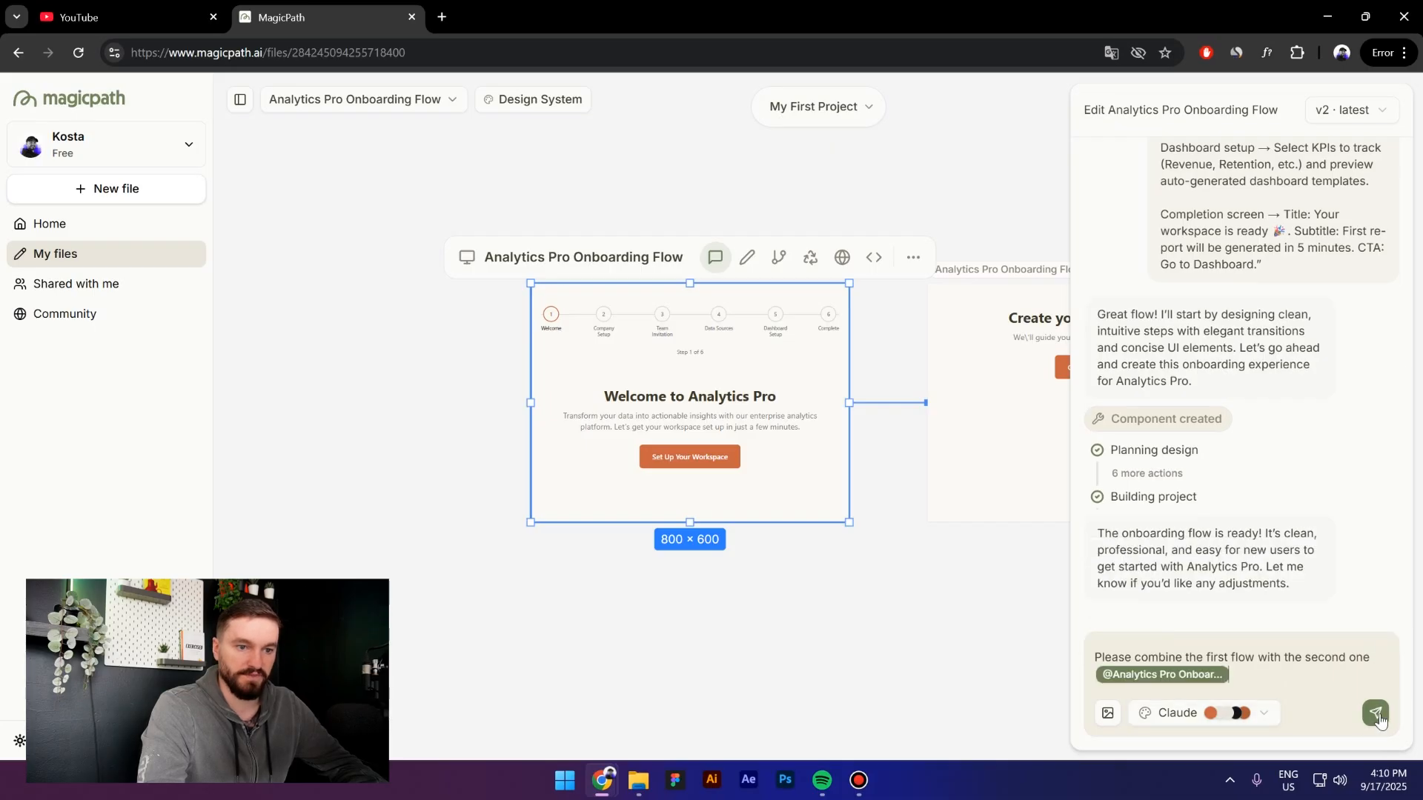
pyautogui.click(1375, 714)
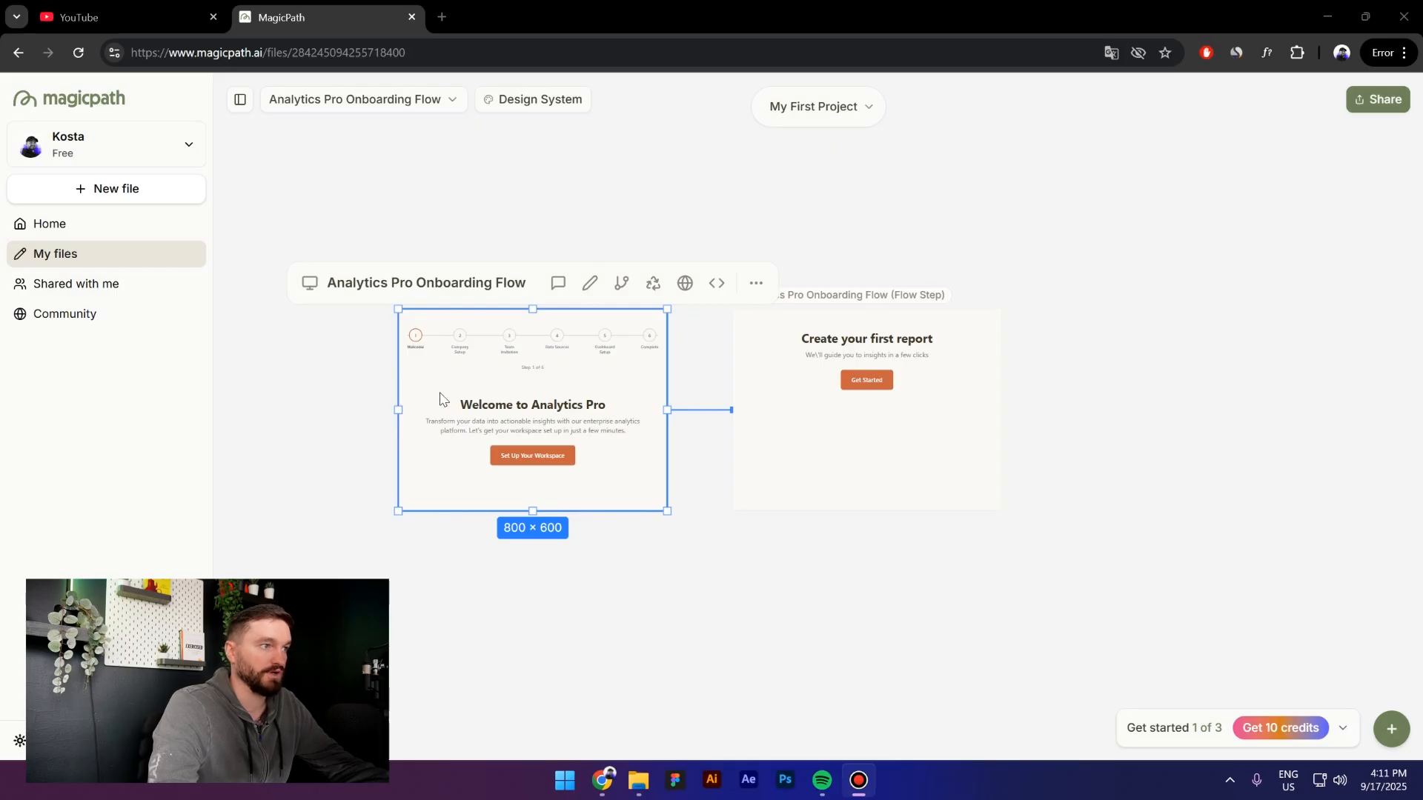
# Preview the onboarding in a new tab, stepping past company, team and data-source steps
pyautogui.scroll(2, 443, 400)
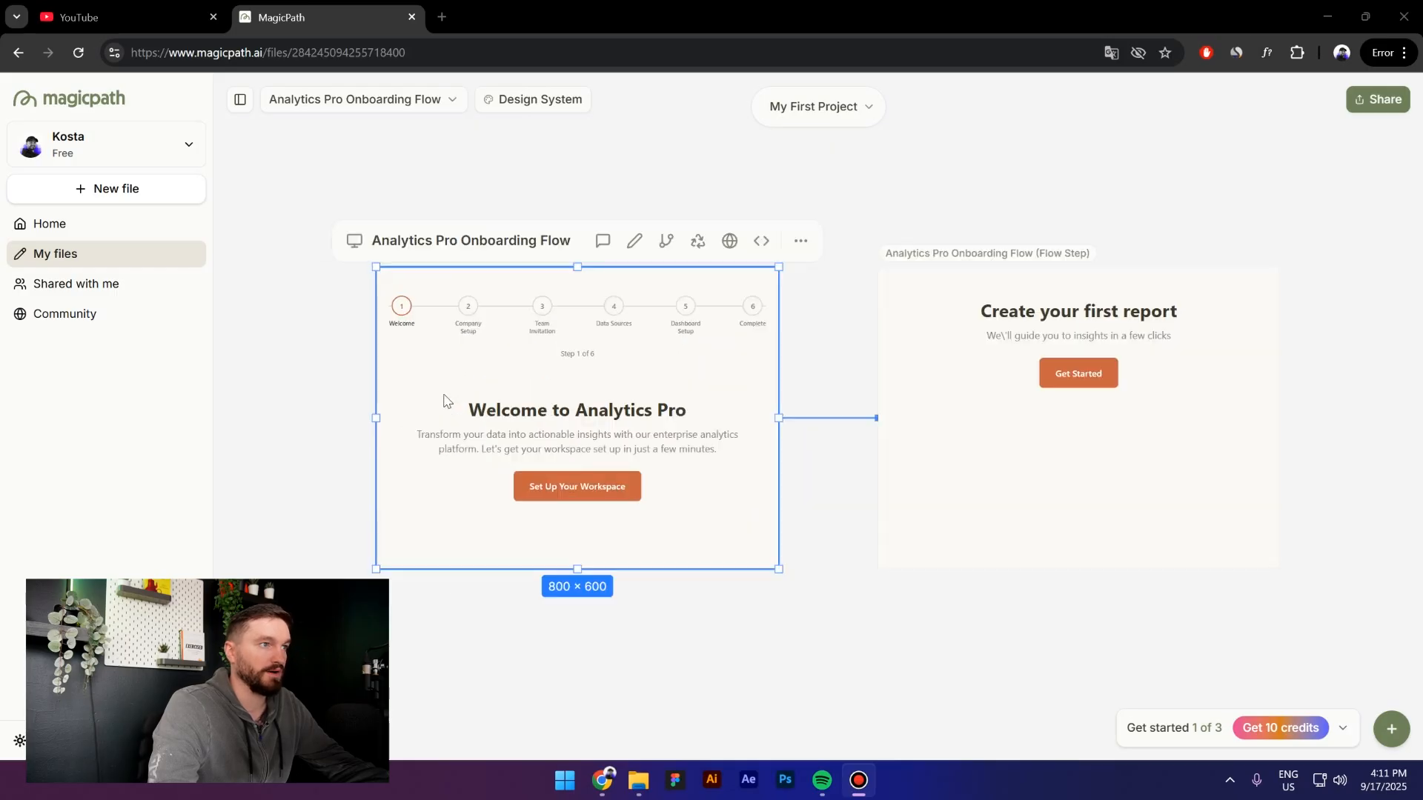
pyautogui.click(730, 243)
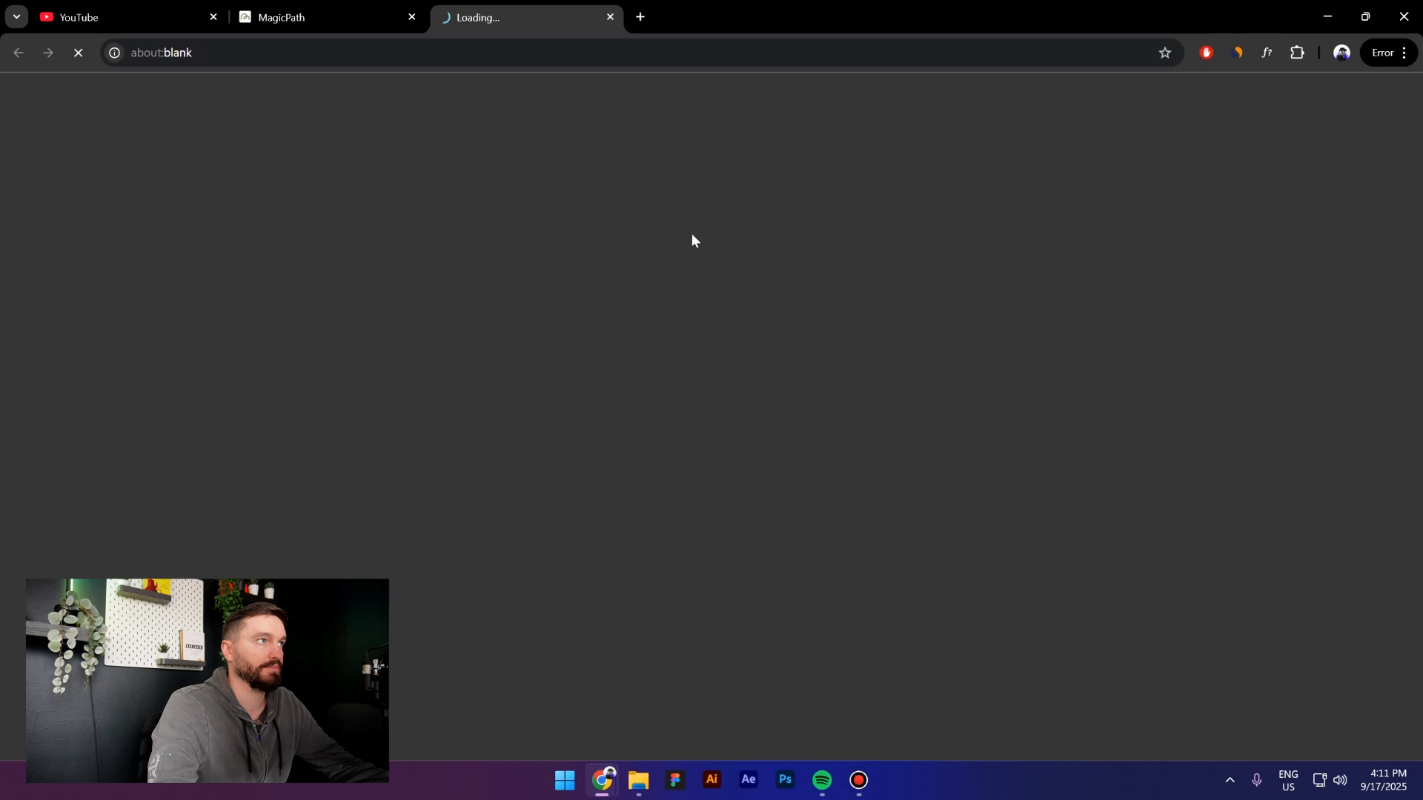
pyautogui.click(743, 456)
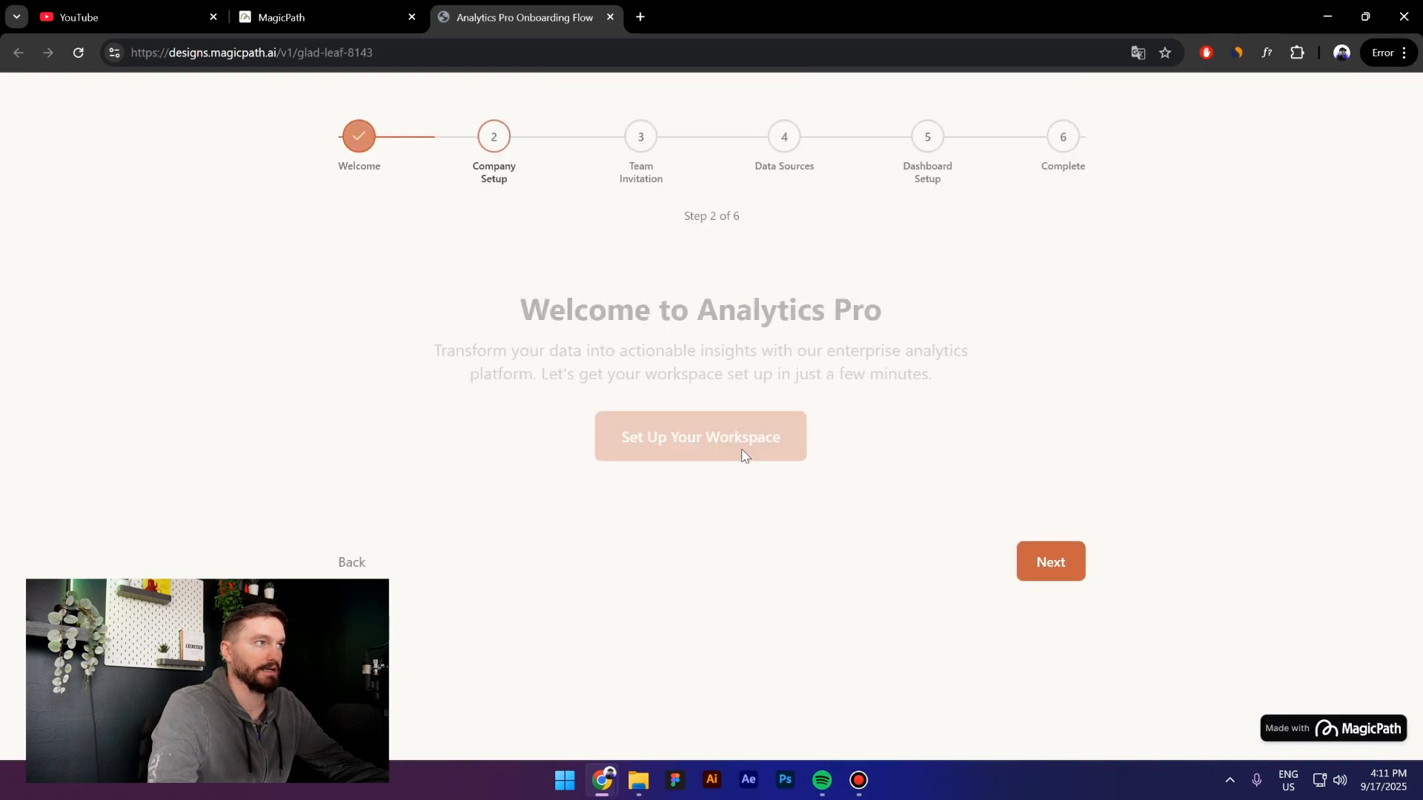
pyautogui.scroll(-2, 1034, 667)
pyautogui.click(1032, 710)
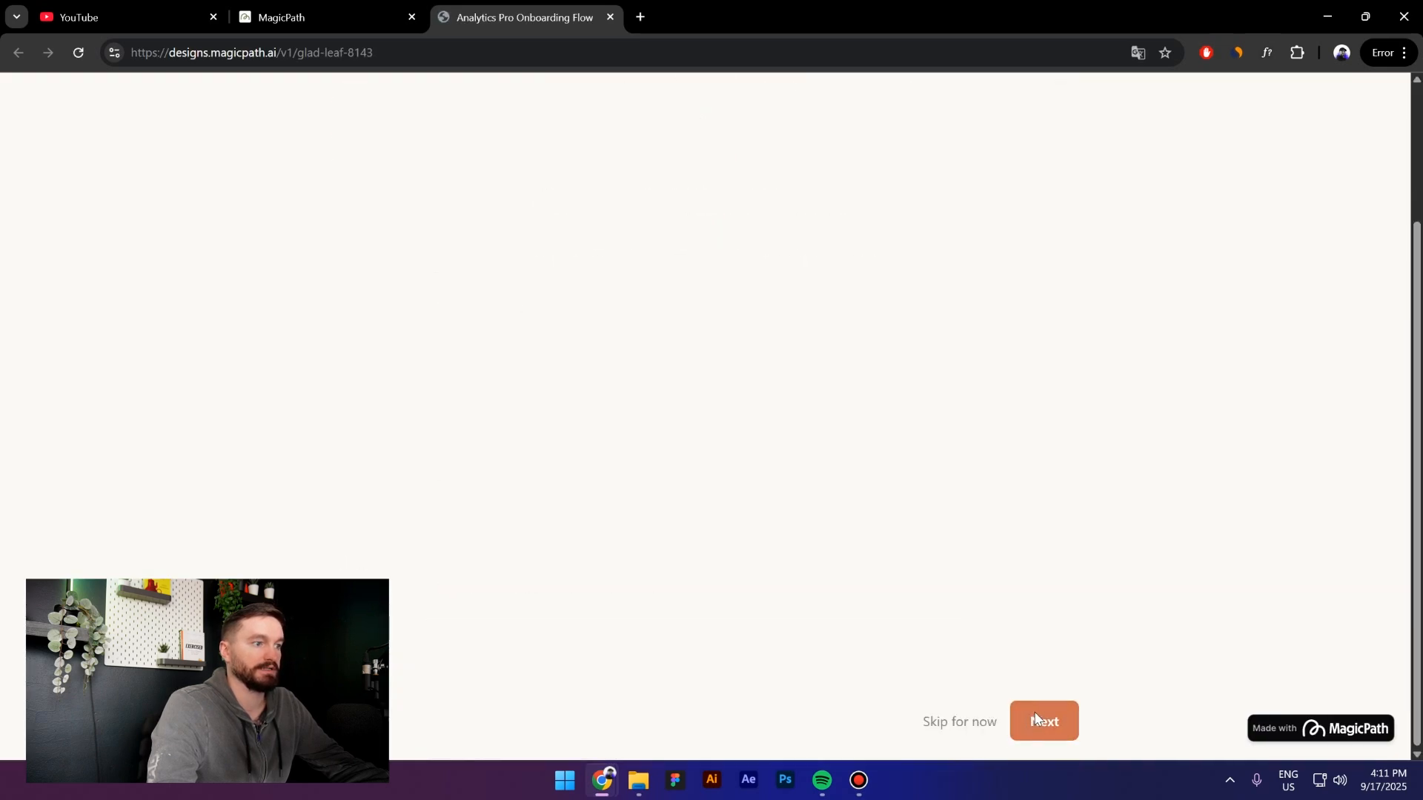
pyautogui.click(1054, 752)
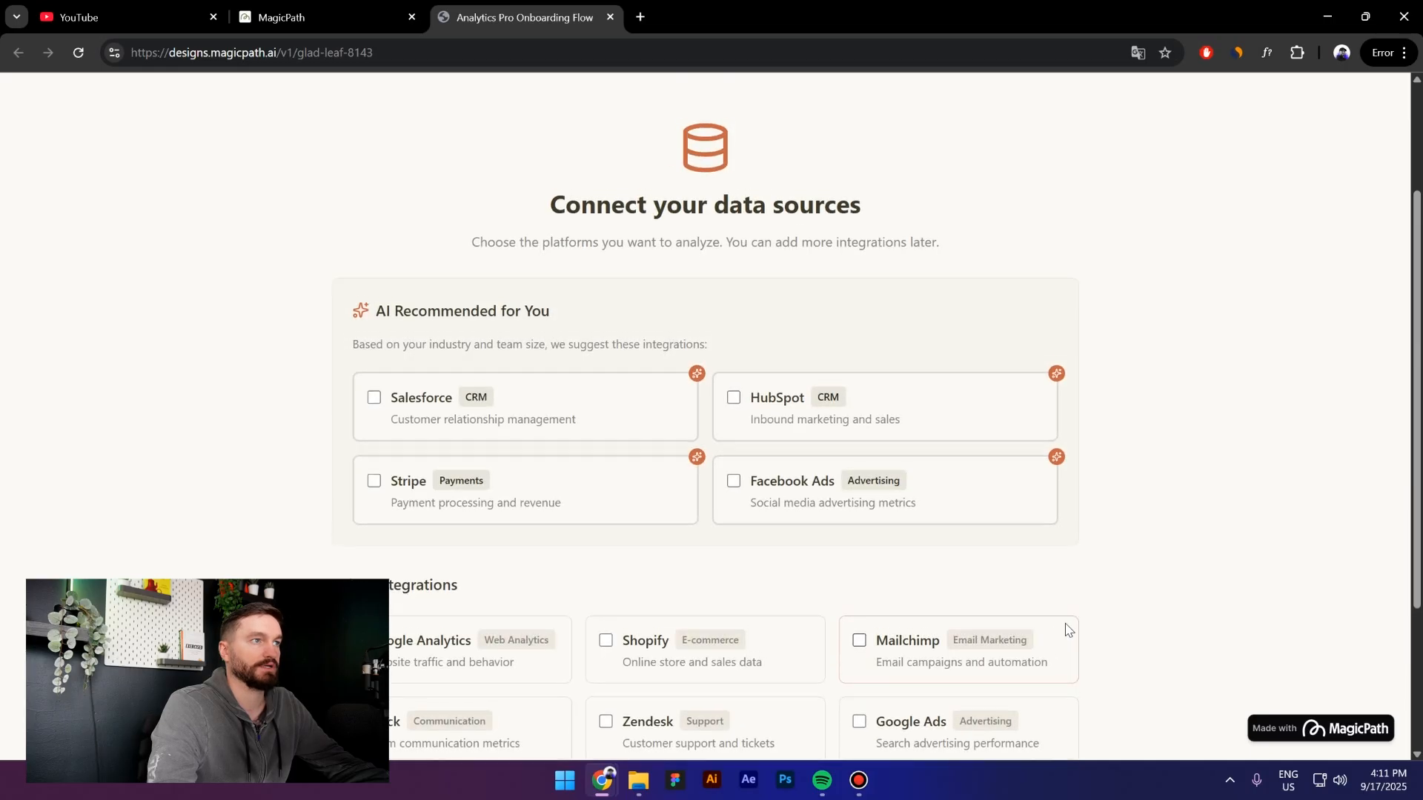
pyautogui.scroll(-2, 1068, 629)
pyautogui.scroll(-1, 1077, 678)
pyautogui.click(1063, 718)
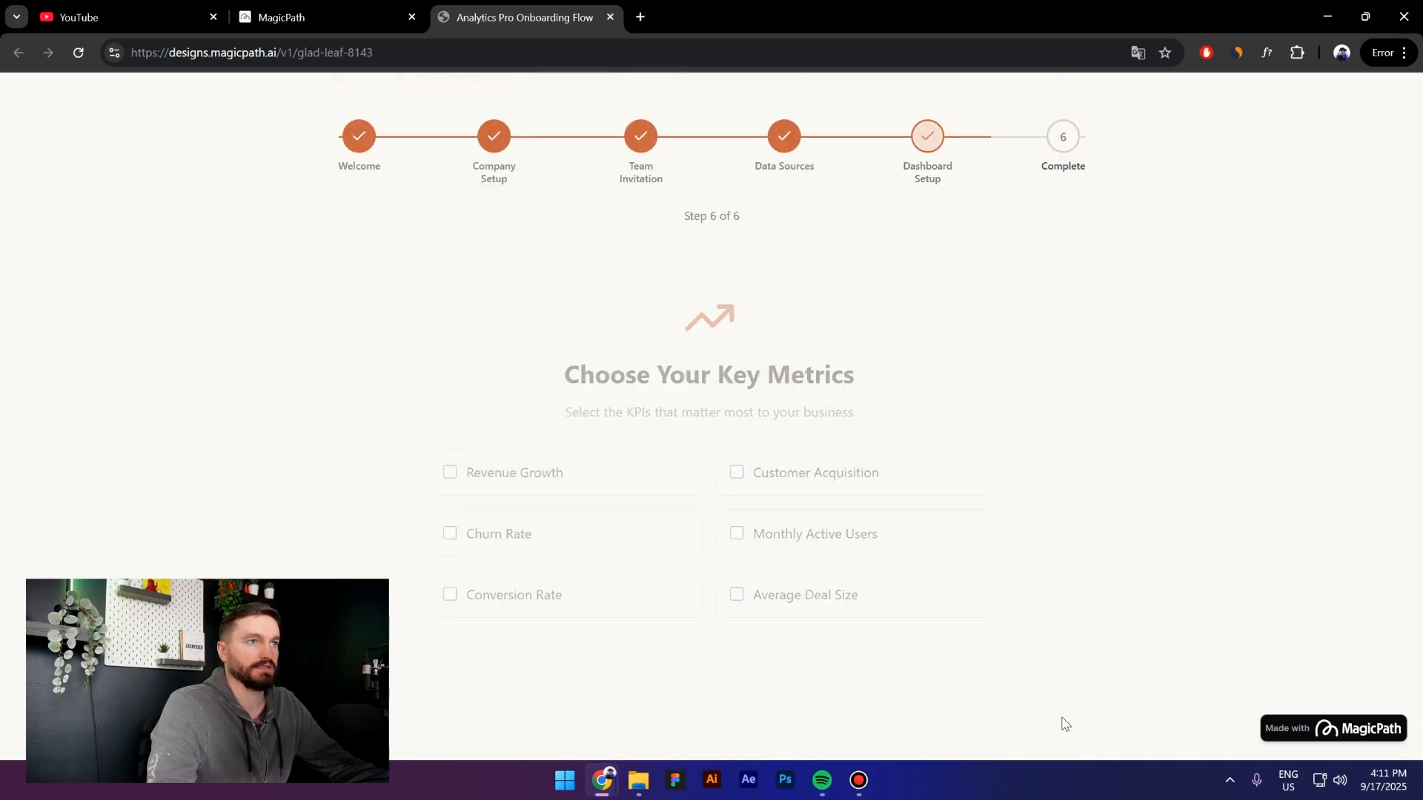
pyautogui.click(1065, 723)
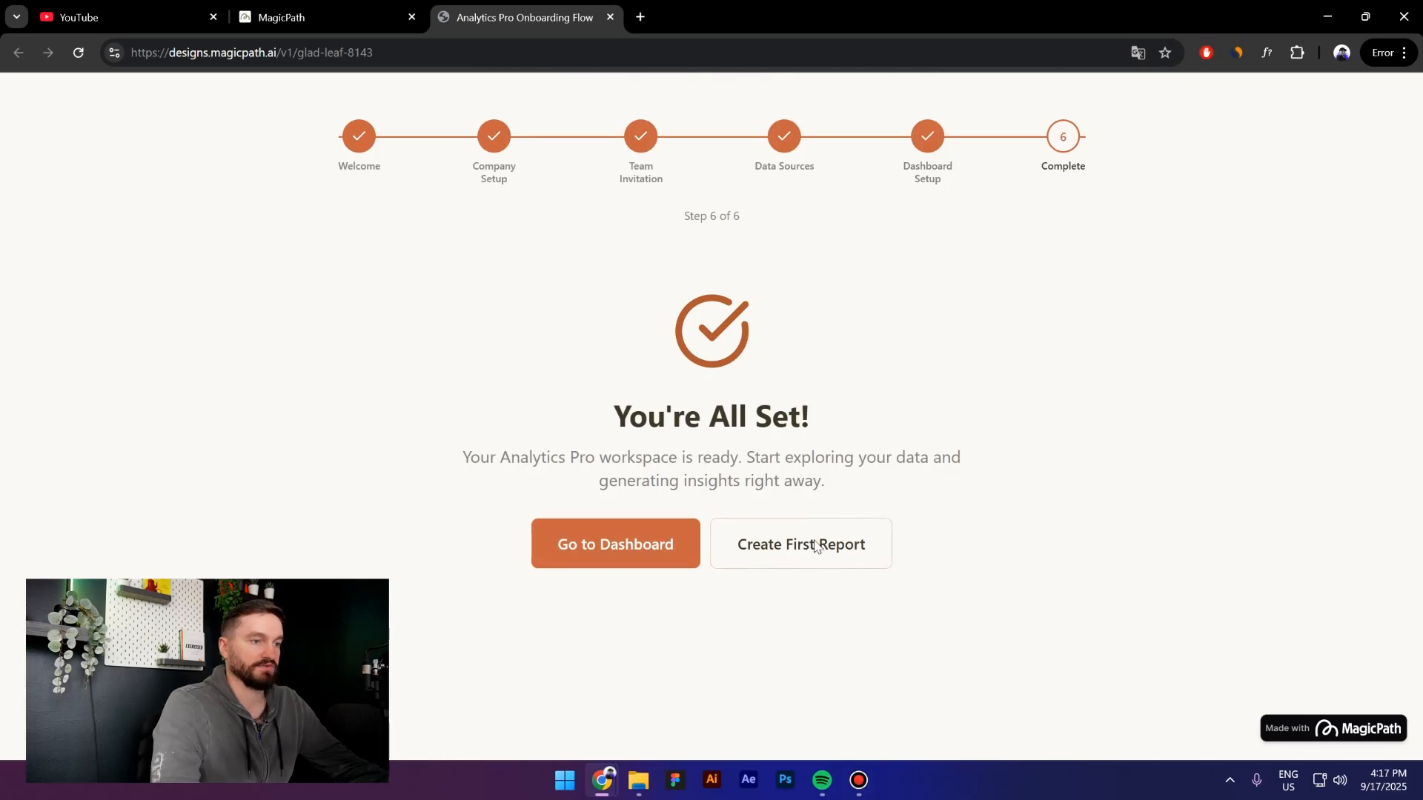
# Launch Create First Report from the completion screen, comparing the editor and preview tabs
pyautogui.click(816, 547)
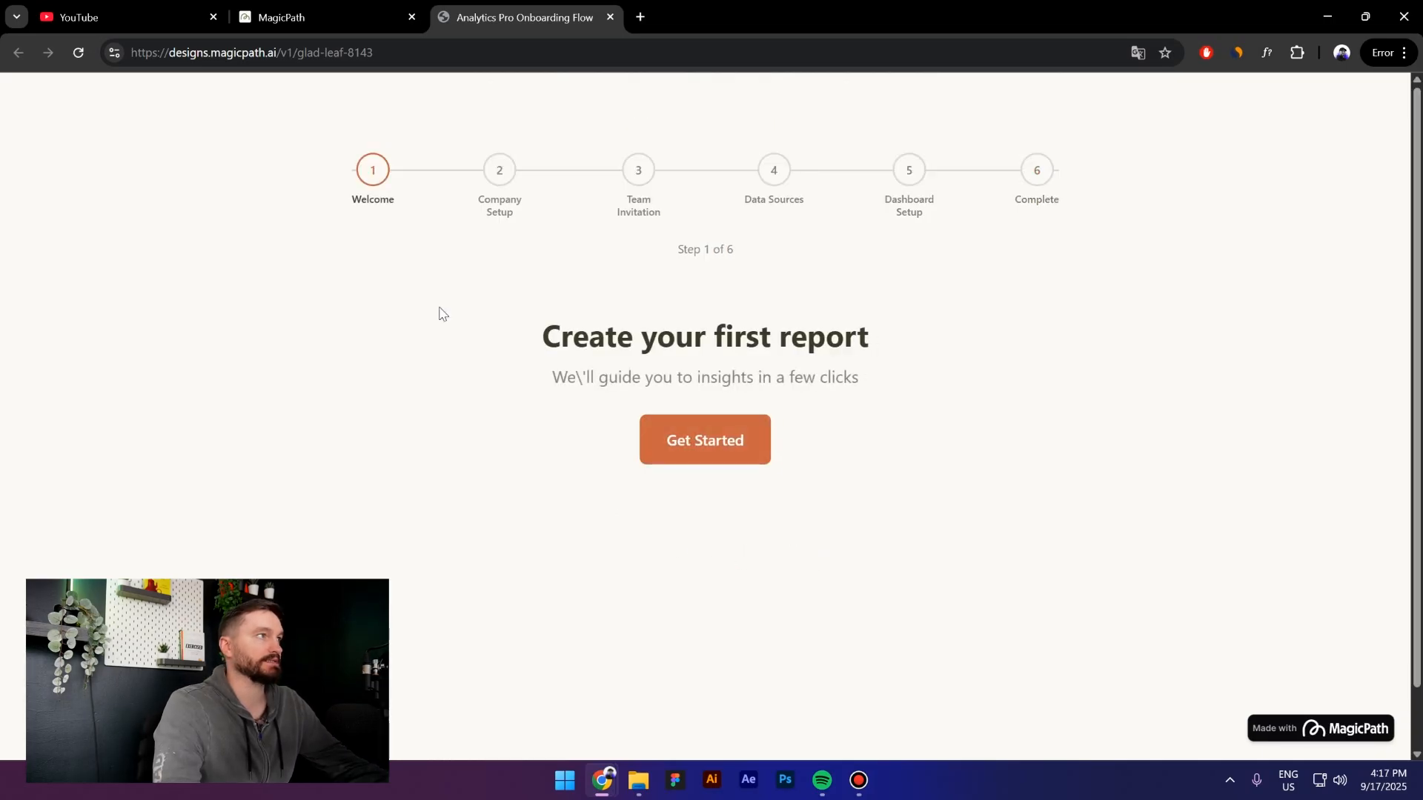
pyautogui.click(366, 13)
pyautogui.click(489, 15)
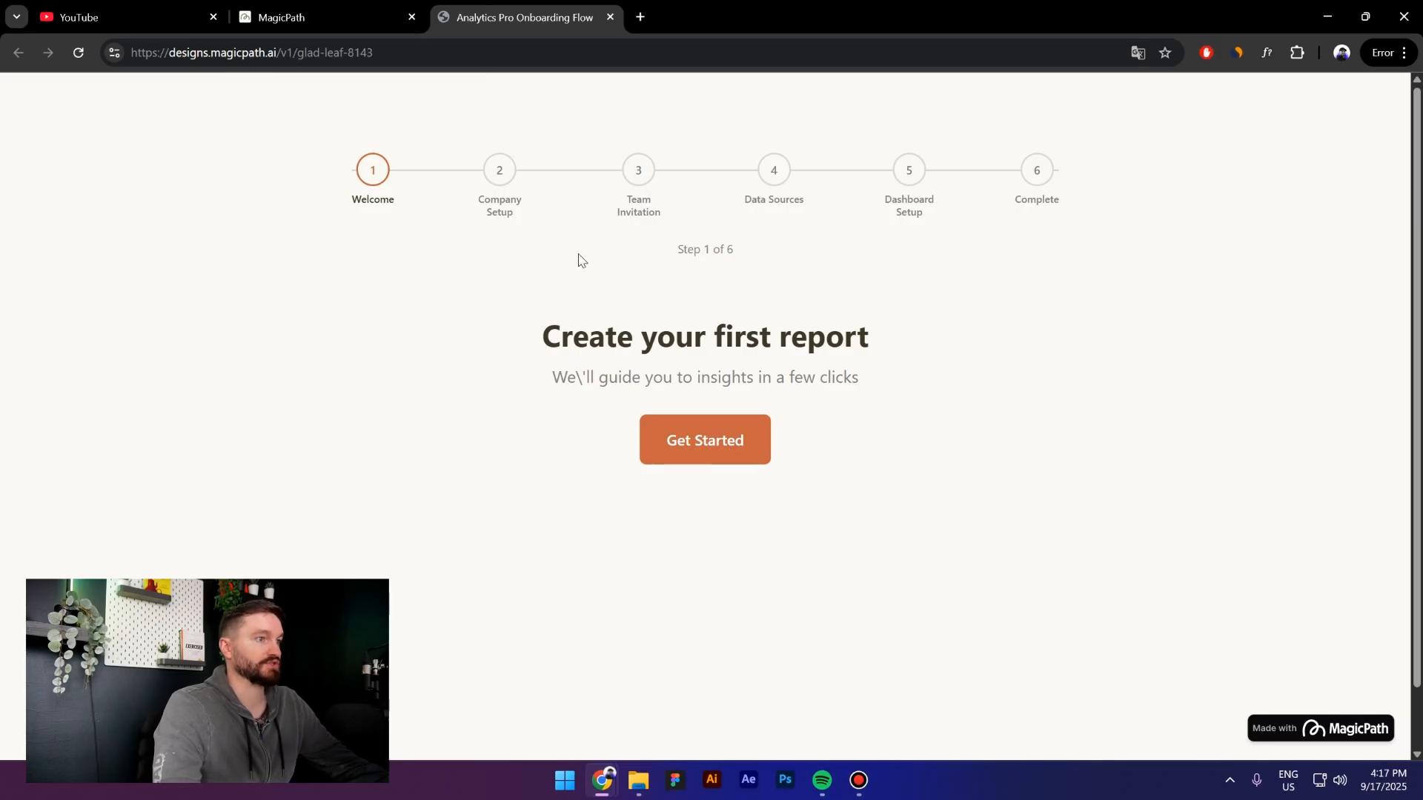
pyautogui.click(311, 10)
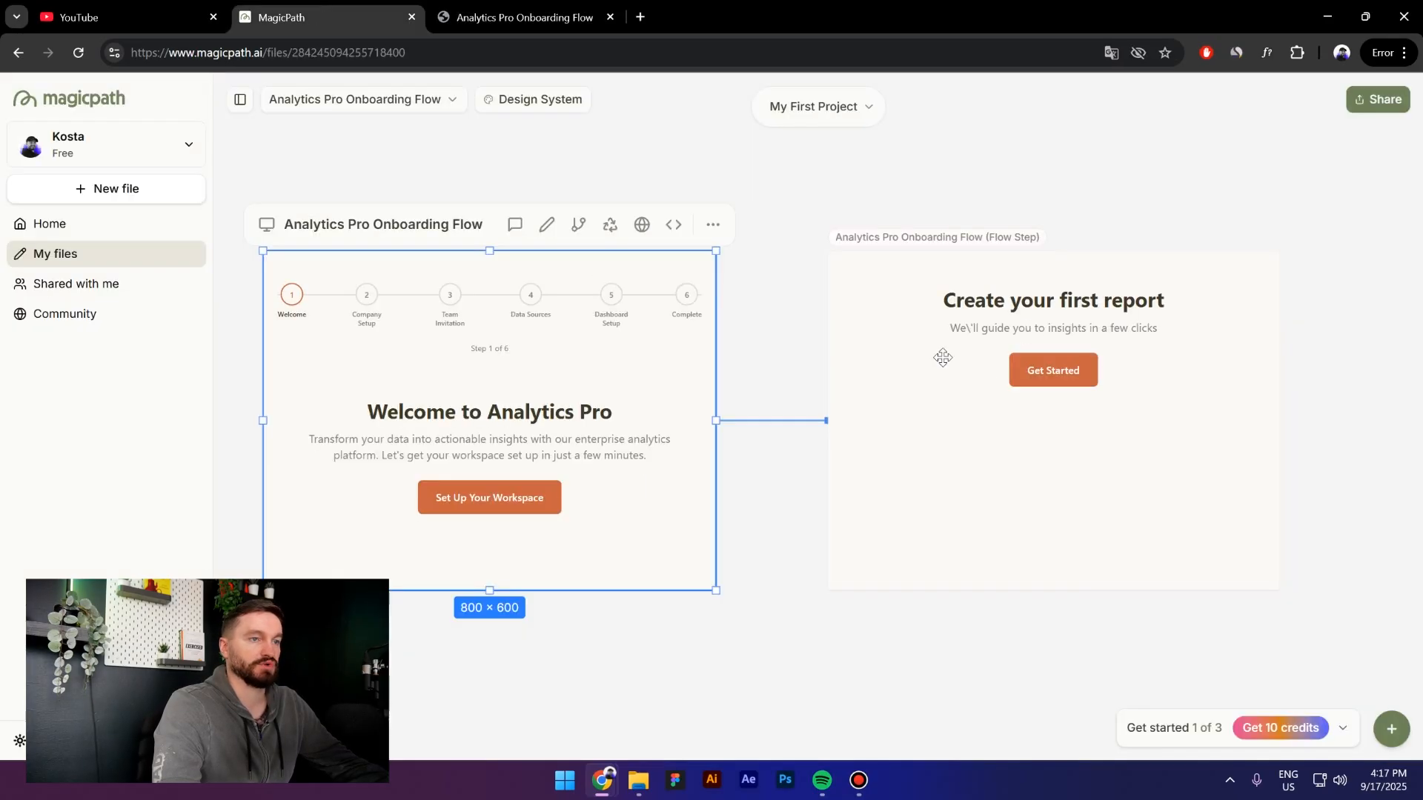
pyautogui.click(525, 16)
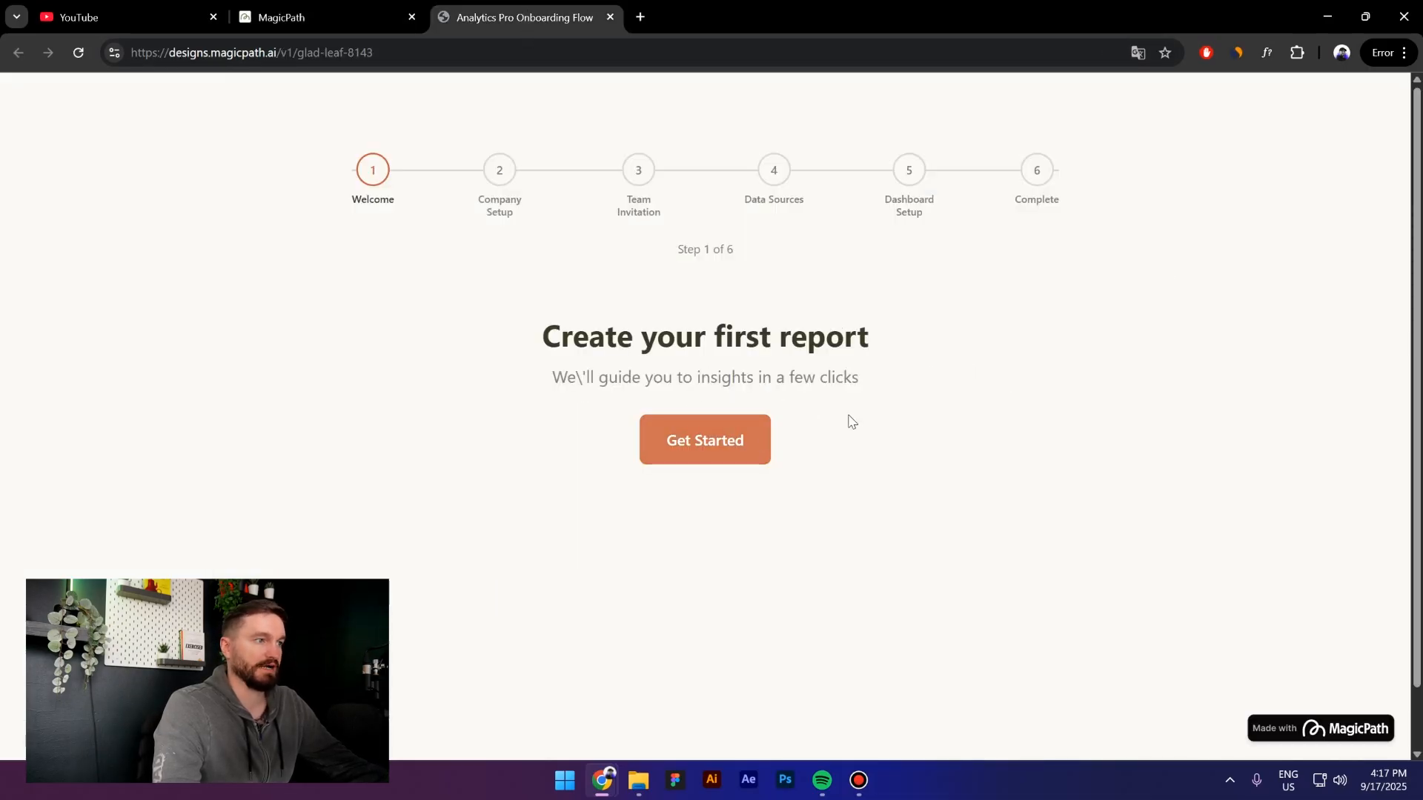
# Press Get Started in the preview and advance the editor's report frame to Choose report type
pyautogui.click(724, 445)
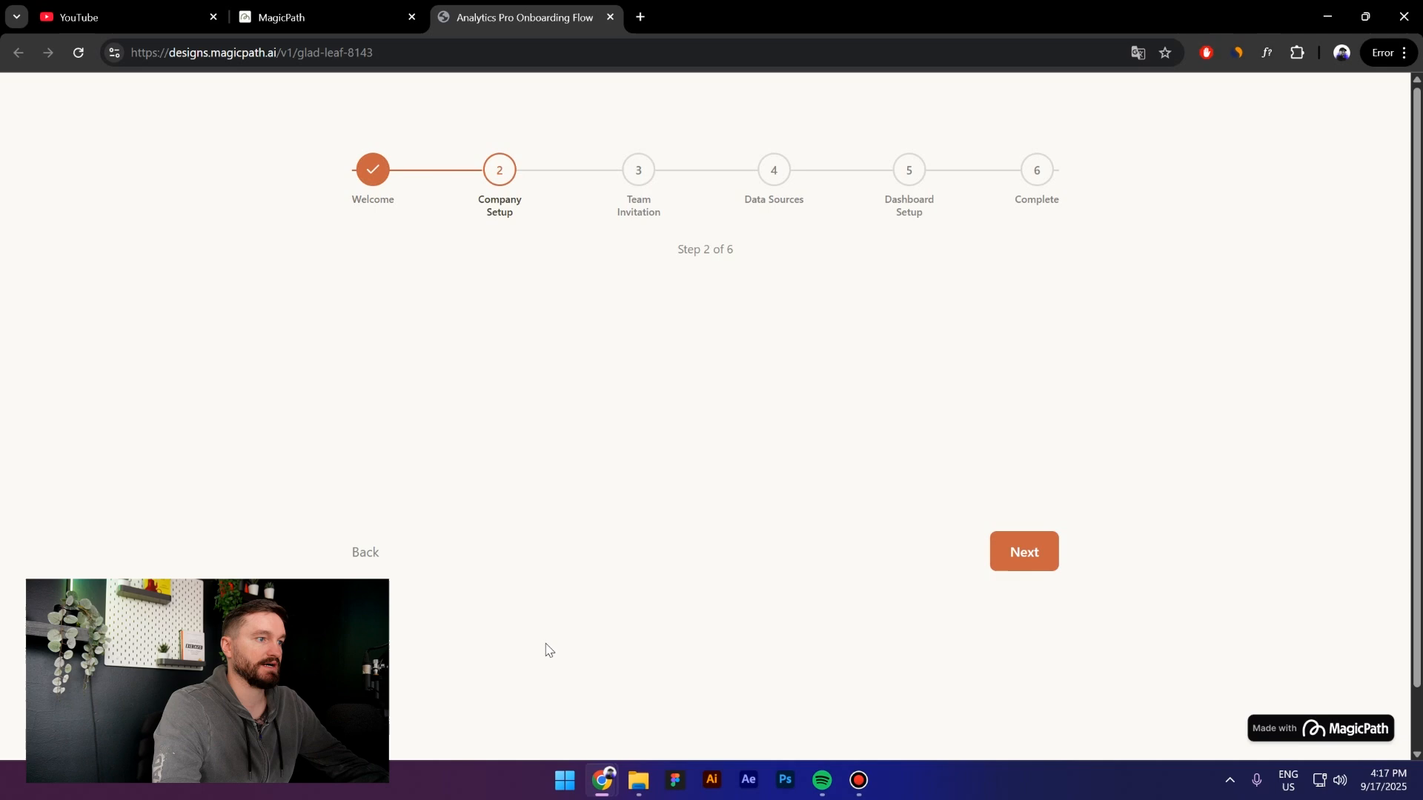
pyautogui.scroll(-2, 864, 556)
pyautogui.click(346, 12)
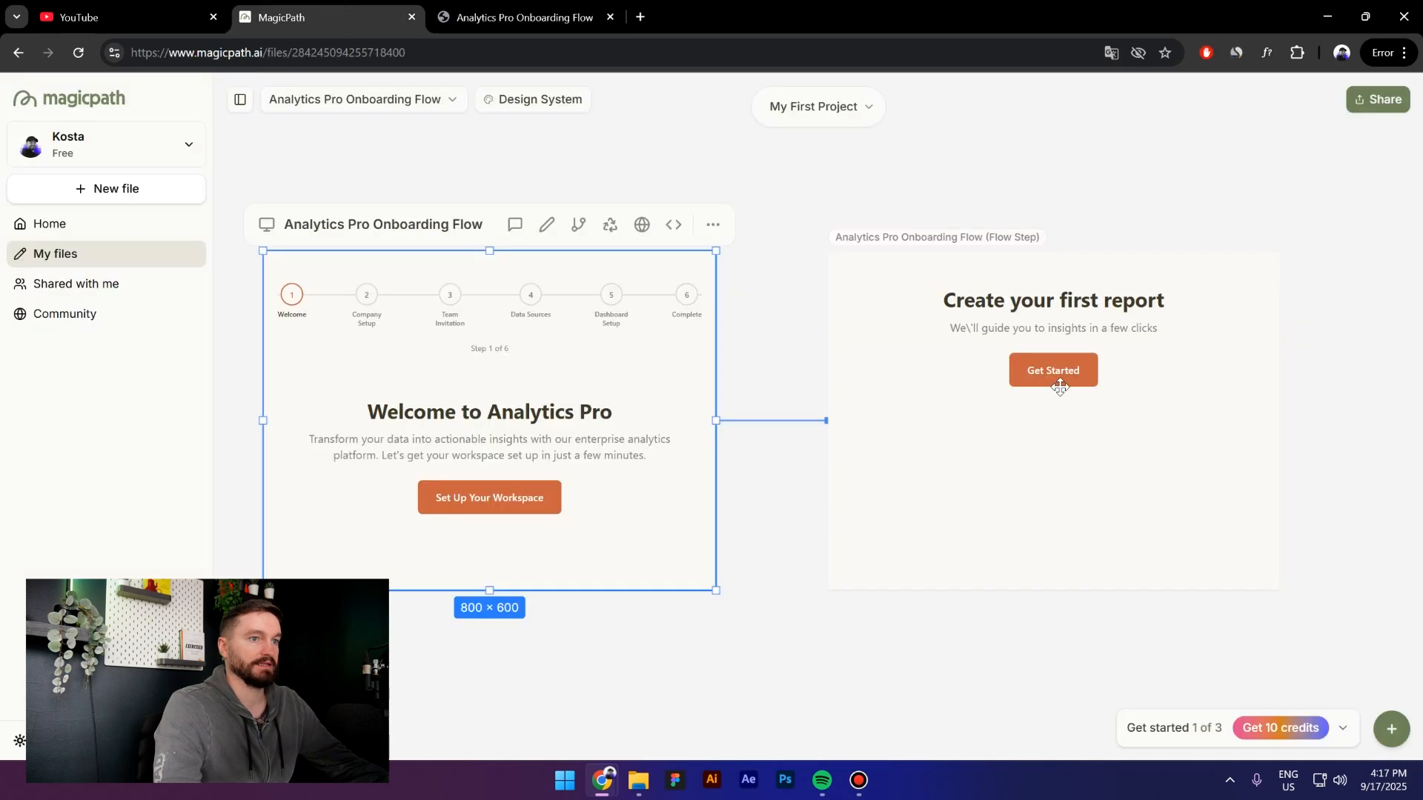
pyautogui.click(1033, 383)
pyautogui.click(1048, 370)
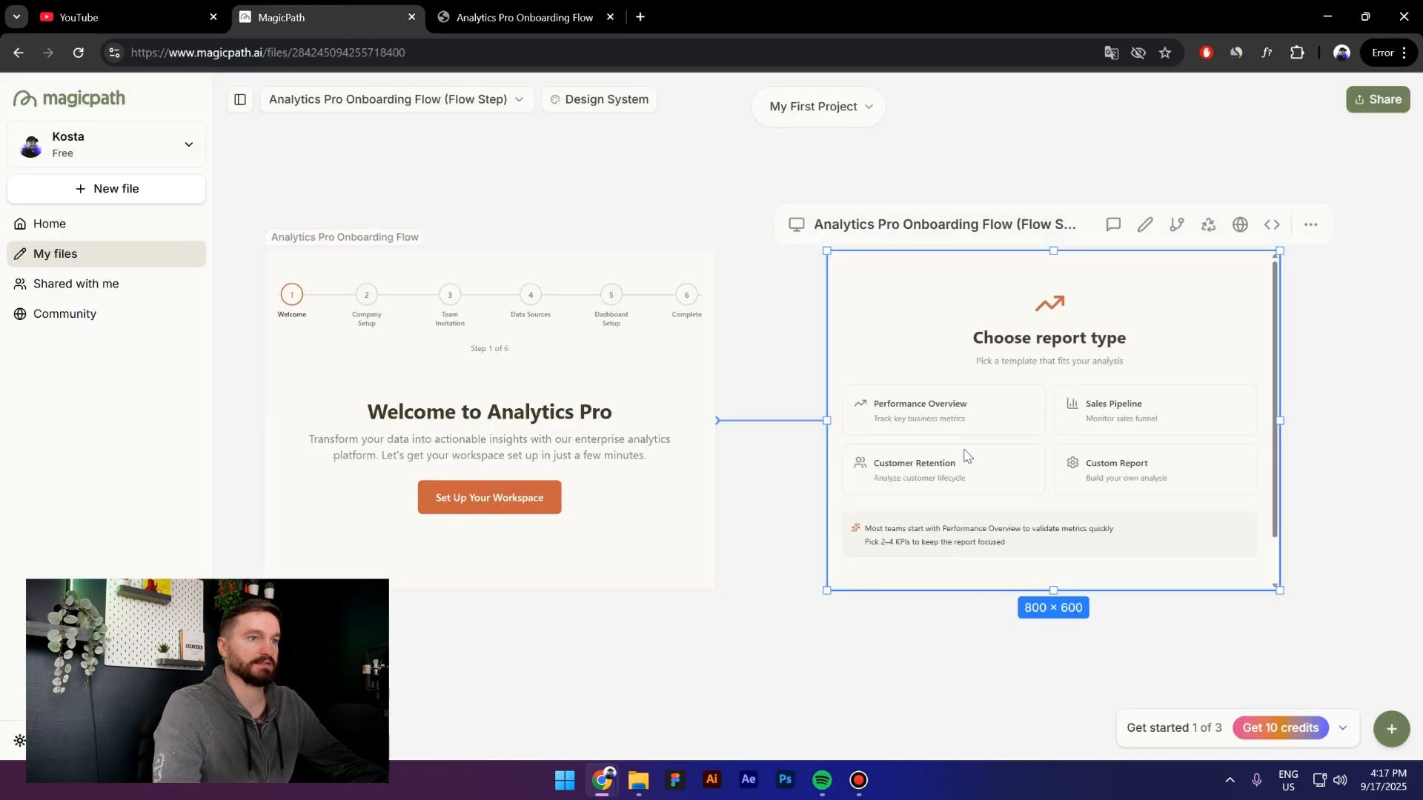
# In the preview, select HubSpot and Stripe as data sources and continue to metrics
pyautogui.click(471, 16)
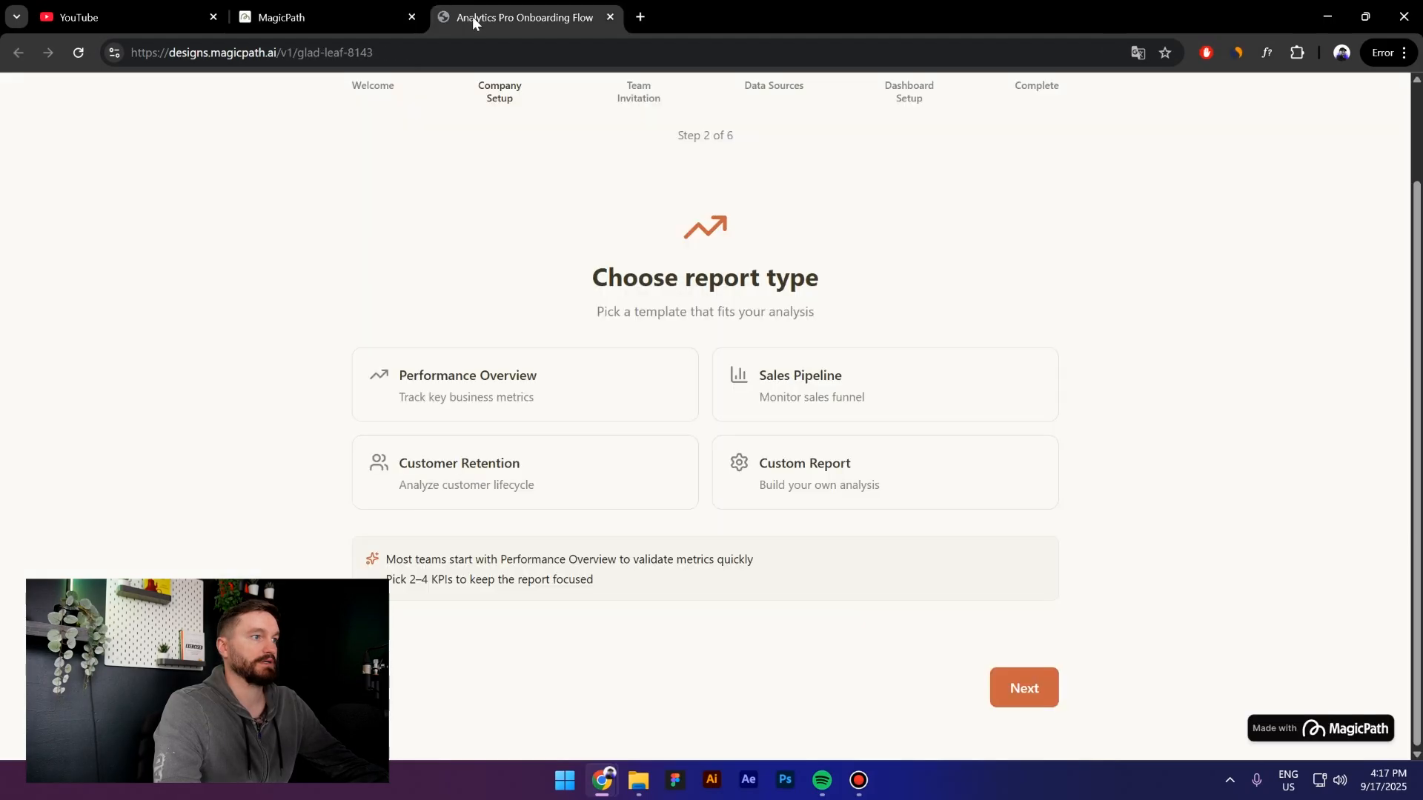
pyautogui.click(995, 689)
pyautogui.click(764, 498)
pyautogui.click(744, 567)
pyautogui.click(1030, 683)
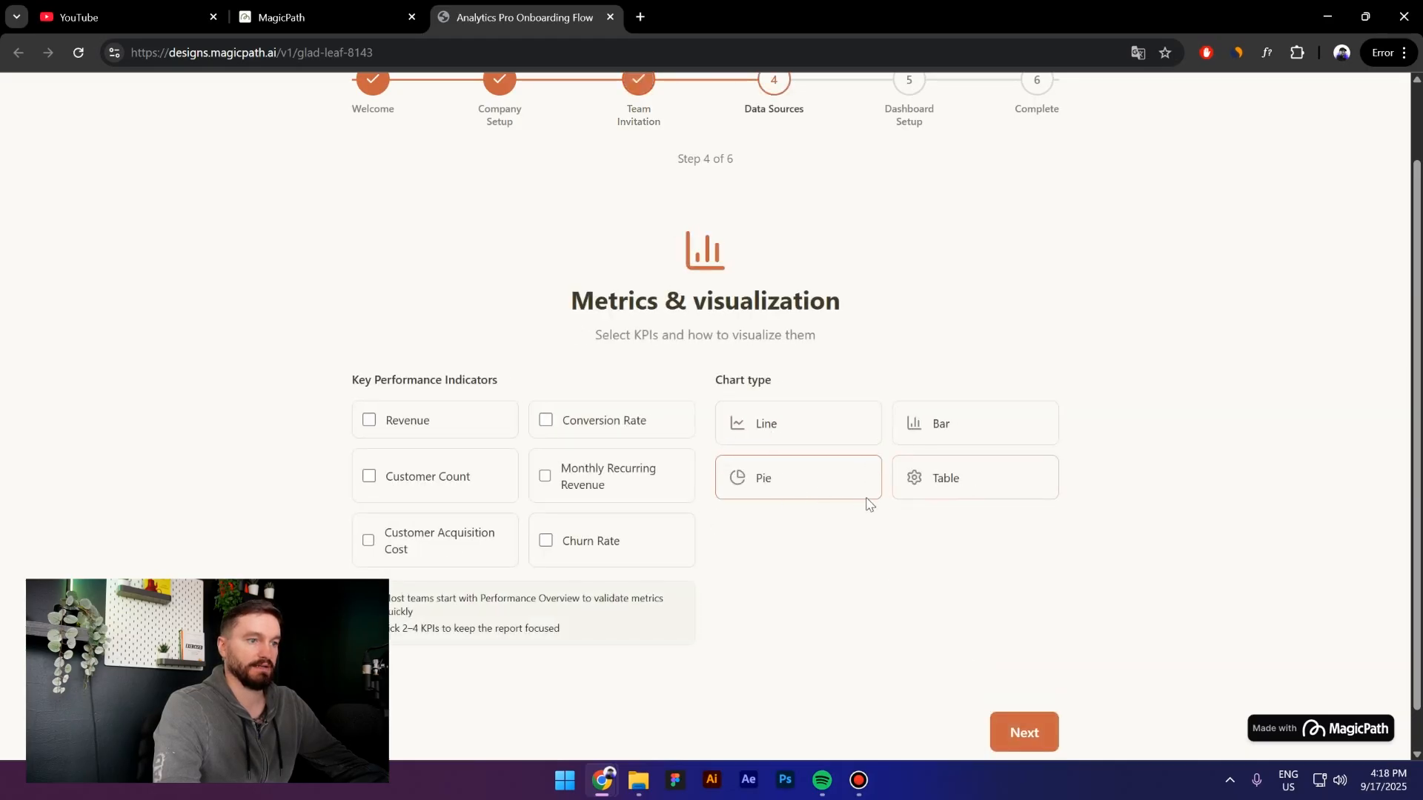
# Set Segment to Enterprise and time granularity to Monthly, then finish the report flow
pyautogui.click(1005, 730)
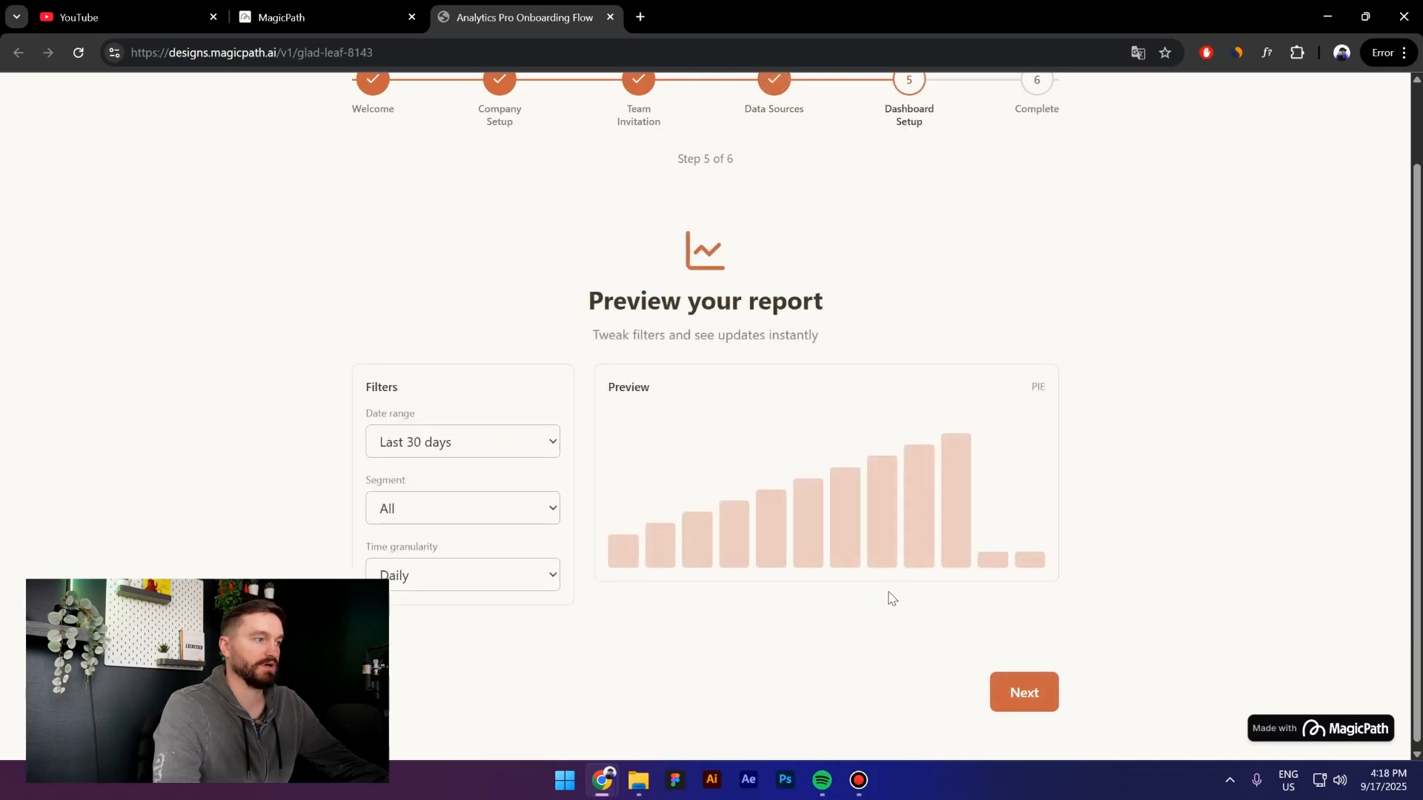
pyautogui.click(471, 509)
pyautogui.click(460, 571)
pyautogui.click(455, 576)
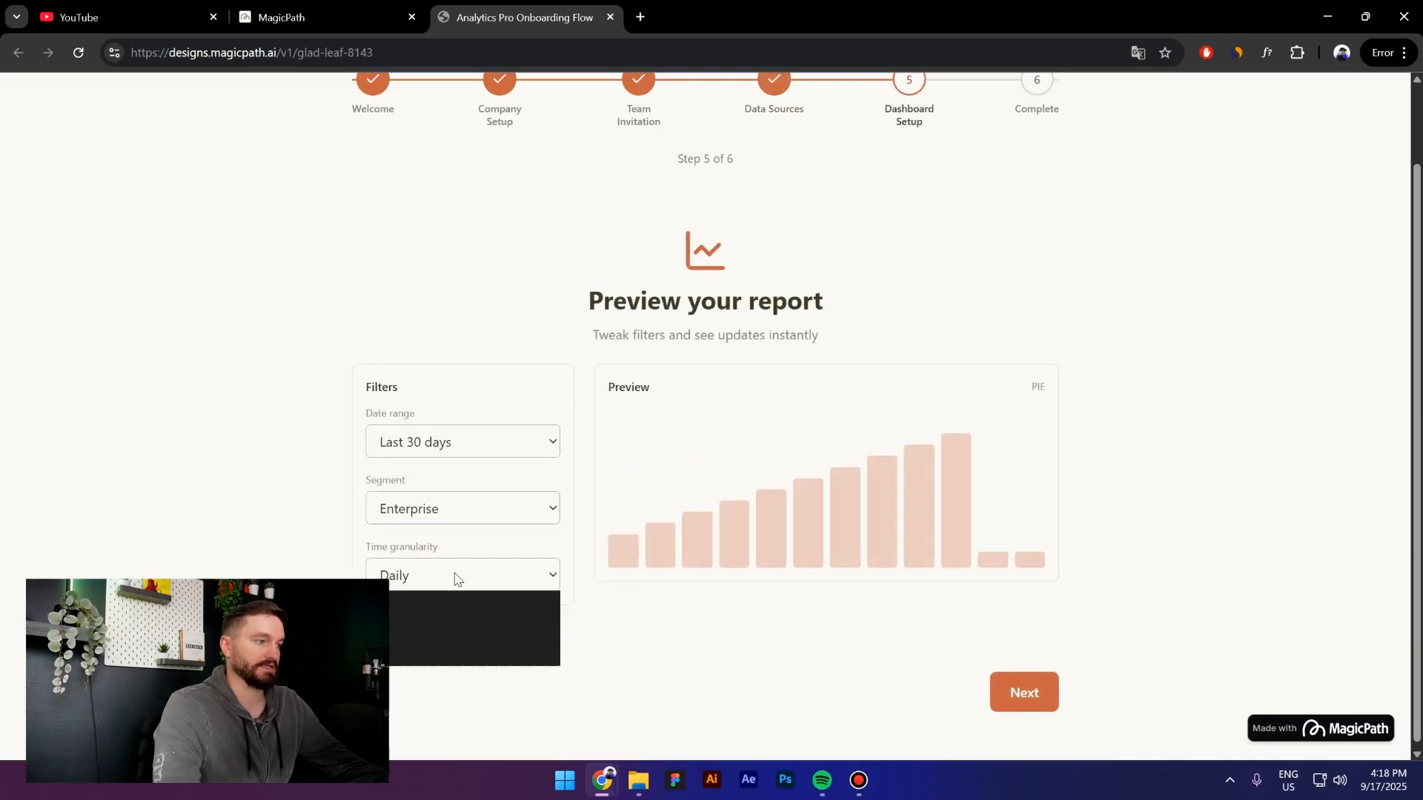
pyautogui.click(448, 653)
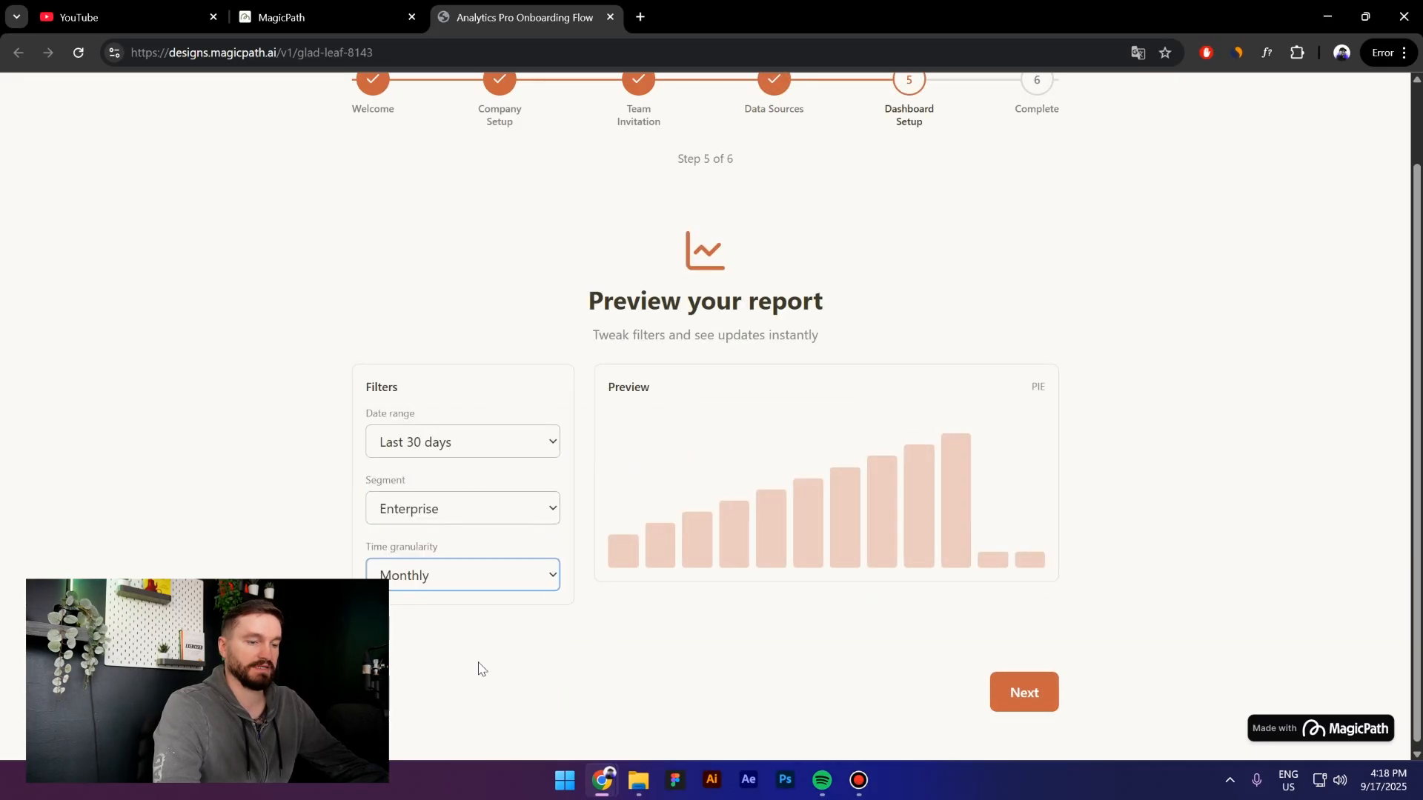
pyautogui.click(1009, 697)
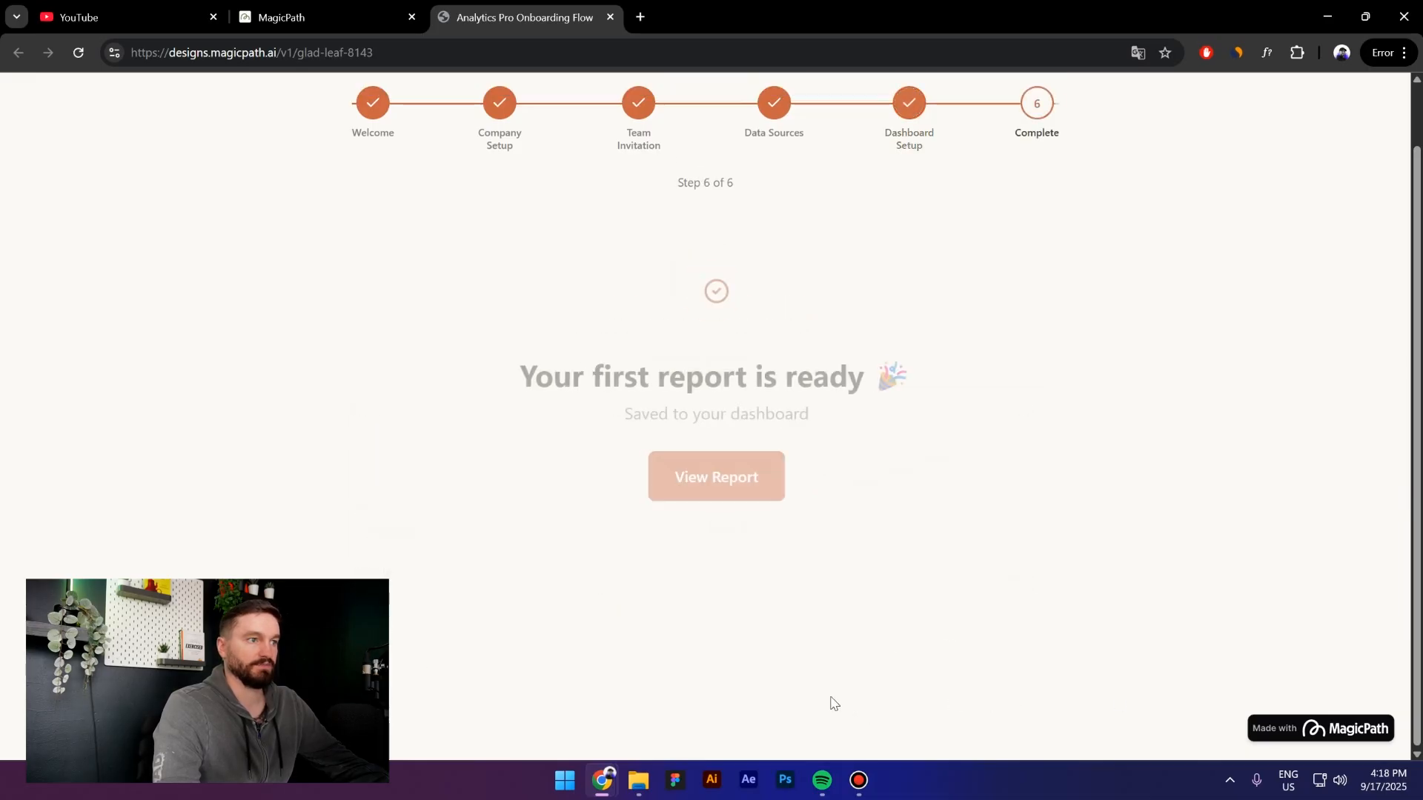